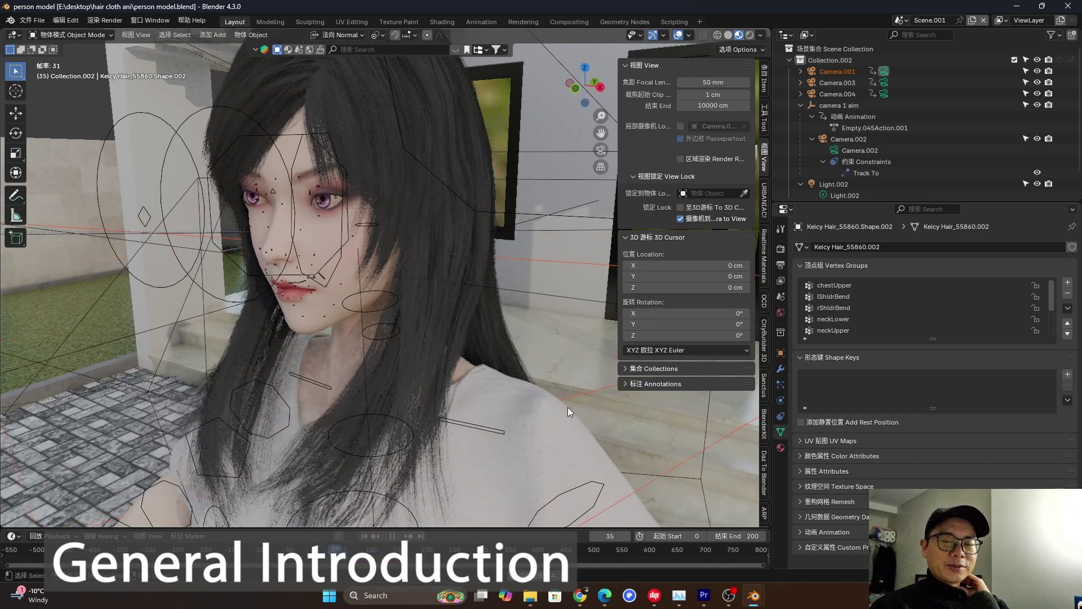
- Examine the character's hair and its animation from several angles in the viewport
middle_drag(394, 381, 485, 332)
scroll(570, 397, up, 1)
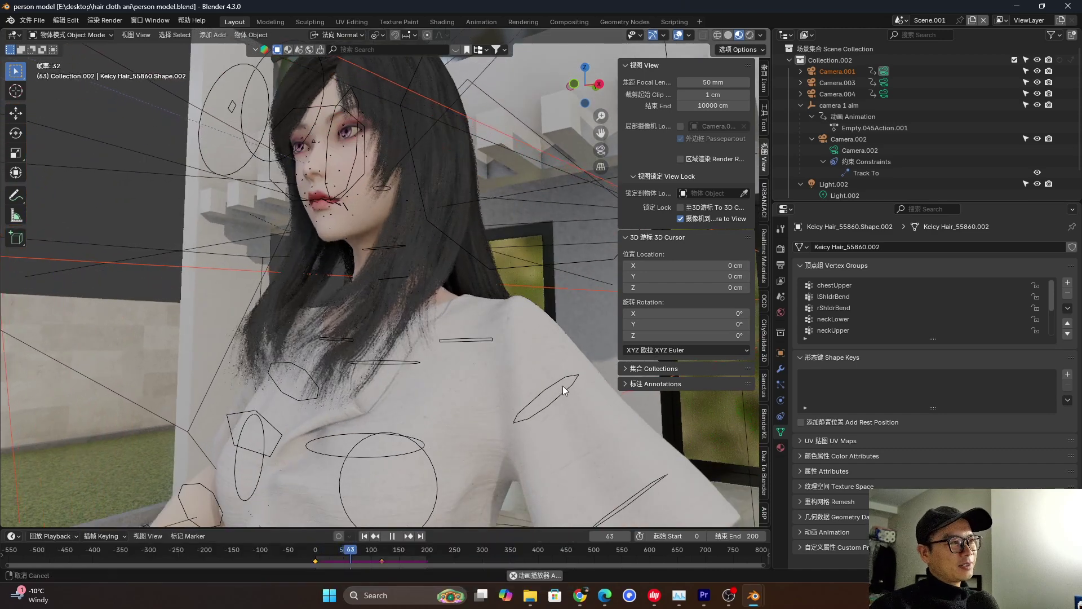
mouse_move(454, 310)
middle_down()
mouse_move(442, 299)
mouse_move(475, 309)
middle_up()
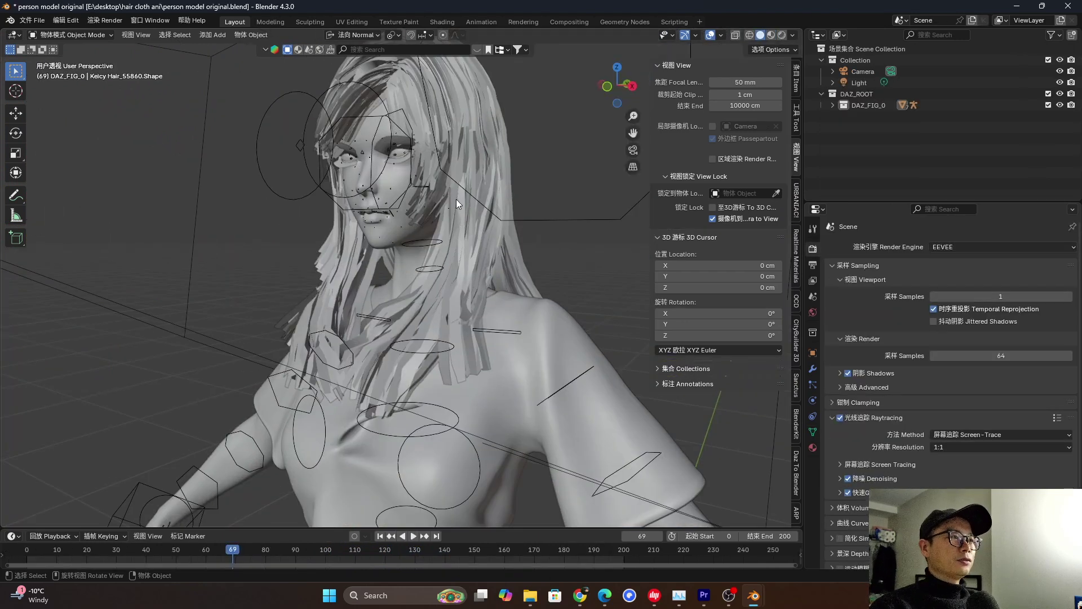
middle_drag(455, 195, 439, 322)
scroll(439, 323, up, 1)
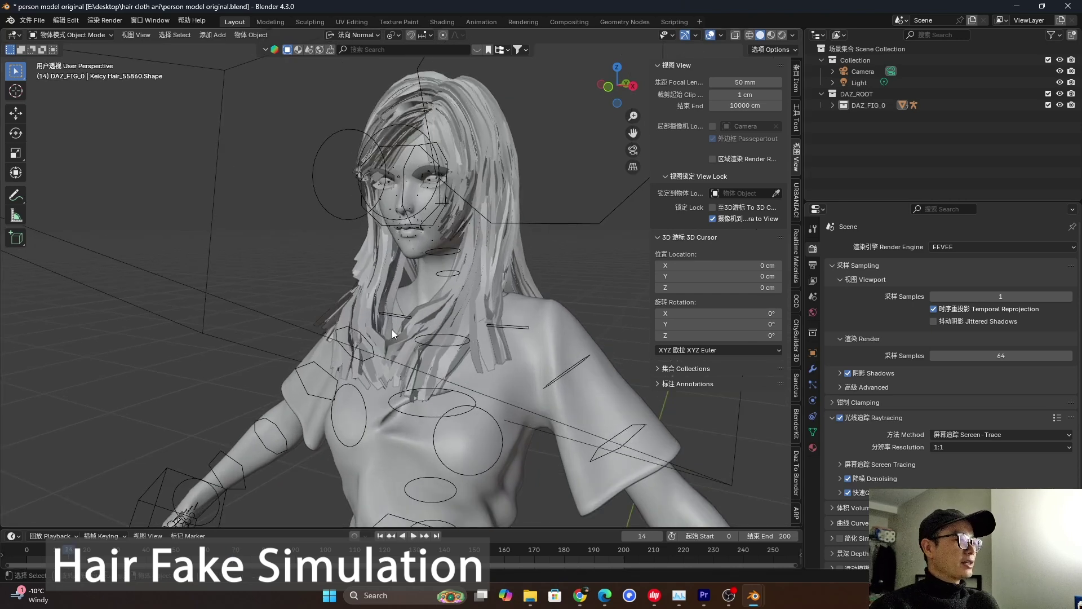
middle_drag(503, 238, 512, 215)
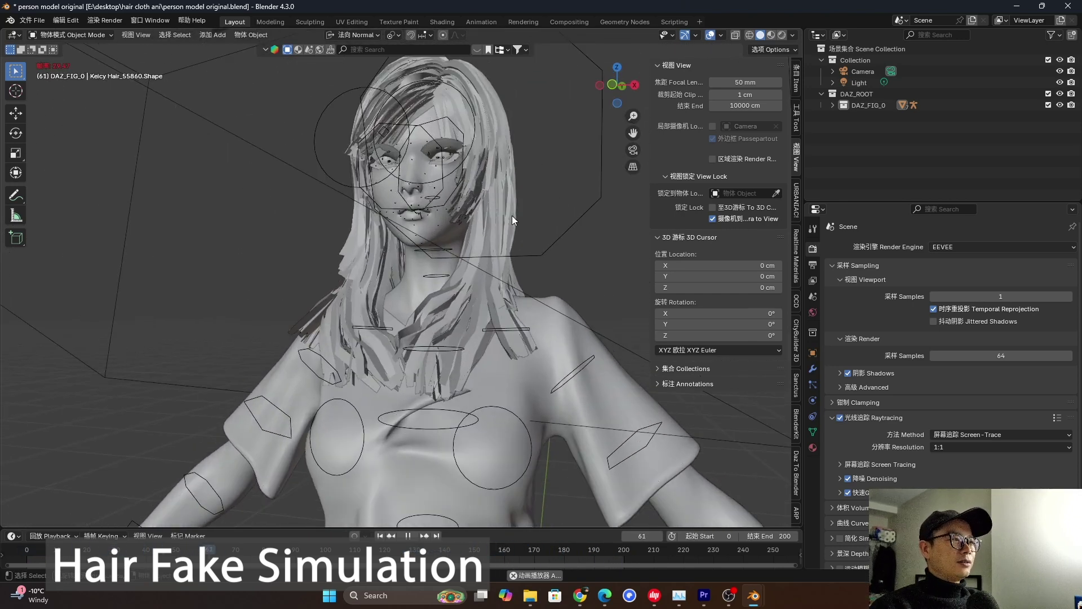
- Switch to the Geometry Nodes workspace, set solid viewport shading and select the character's hair mesh
click(635, 21)
click(850, 36)
mouse_move(583, 163)
middle_down()
mouse_move(583, 222)
mouse_move(606, 208)
mouse_move(597, 181)
mouse_move(654, 184)
mouse_move(637, 189)
middle_up()
click(583, 221)
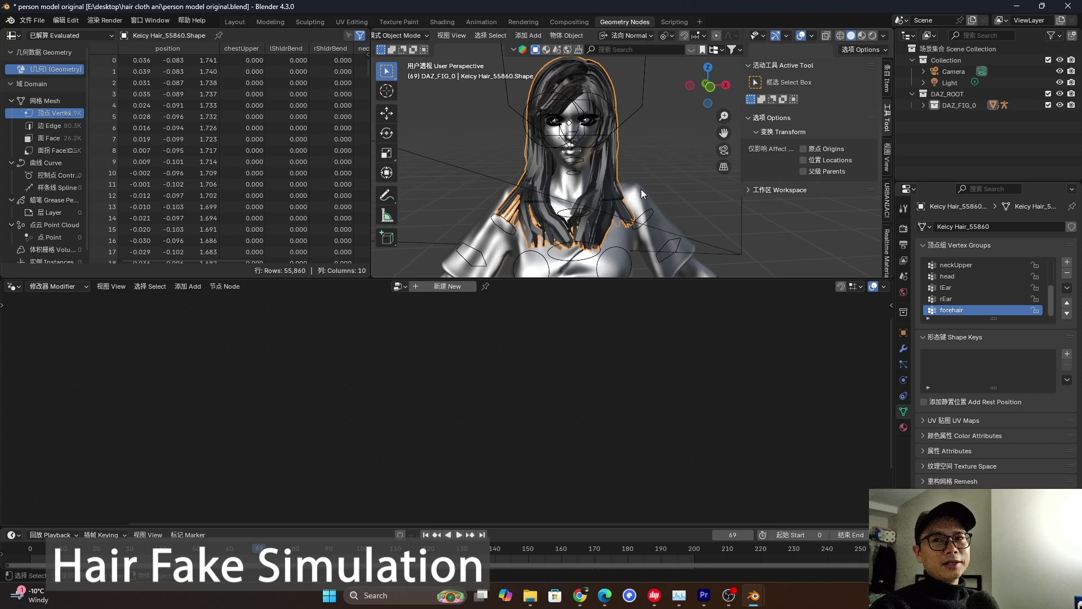
- Create a new geometry node group on the selected hair mesh
middle_drag(641, 188, 668, 148)
scroll(647, 229, down, 2)
middle_drag(574, 235, 550, 220)
scroll(608, 251, down, 3)
scroll(608, 250, up, 2)
scroll(641, 144, up, 1)
shift+middle_drag(631, 141, 484, 158)
scroll(586, 199, up, 2)
scroll(544, 195, up, 2)
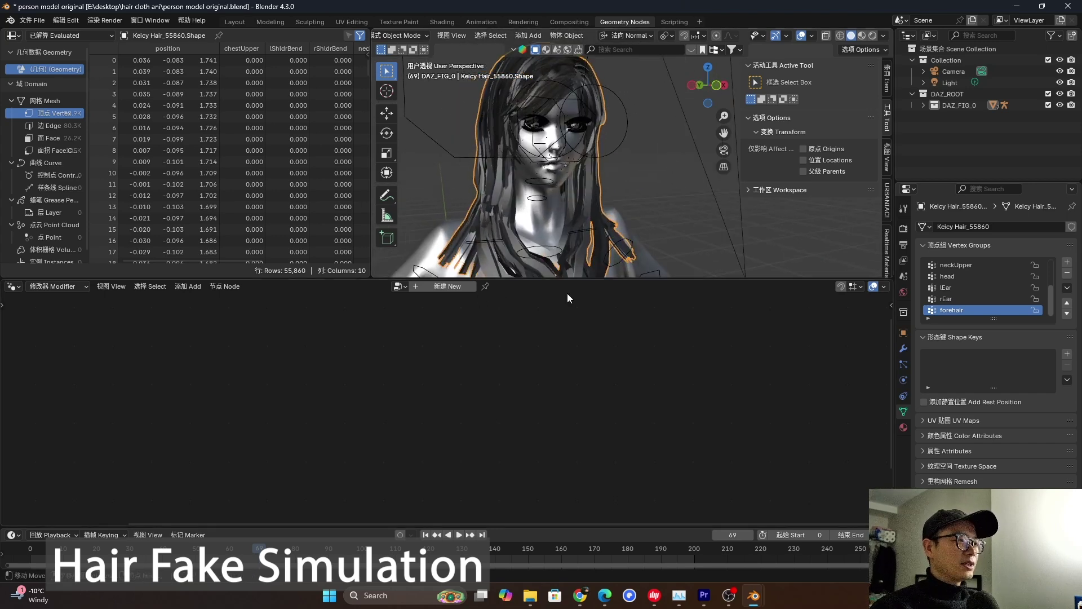
click(465, 288)
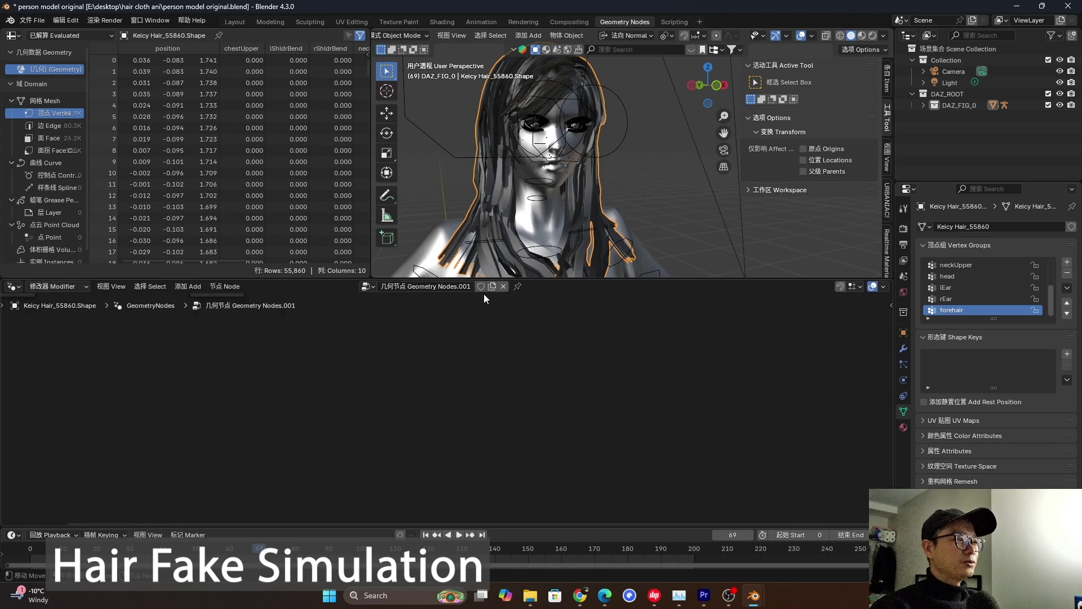
- Change the interface language from Simplified Chinese to English in the preferences
click(53, 17)
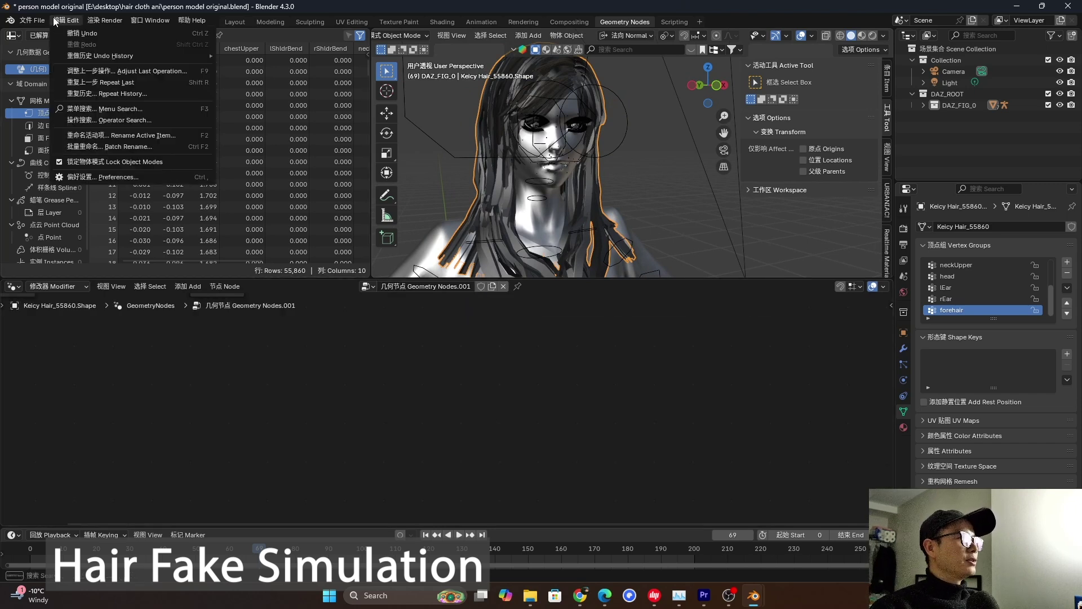
click(91, 171)
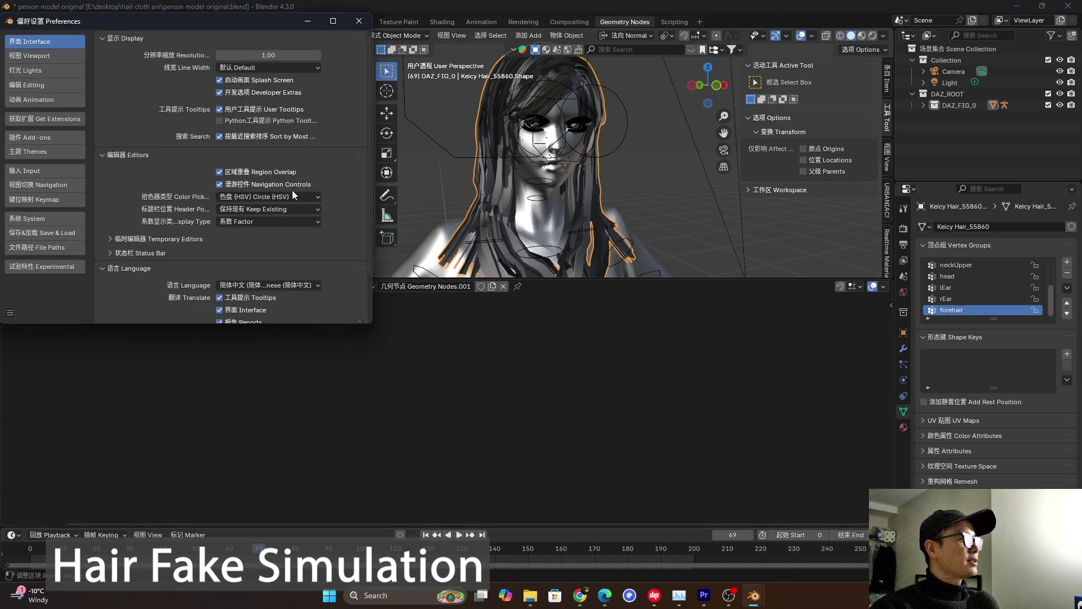
click(286, 284)
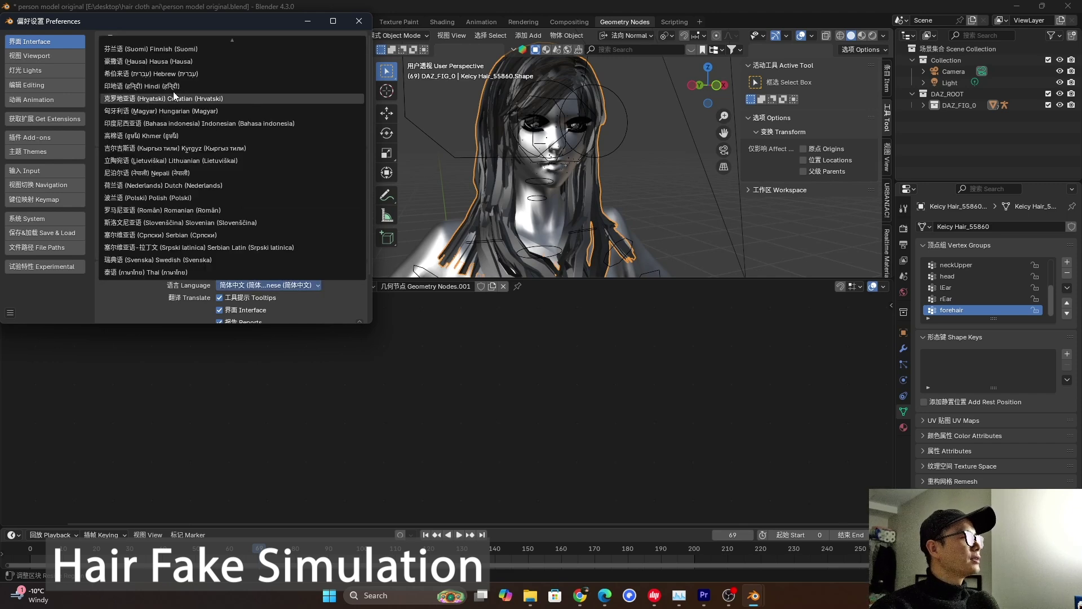
scroll(175, 86, up, 8)
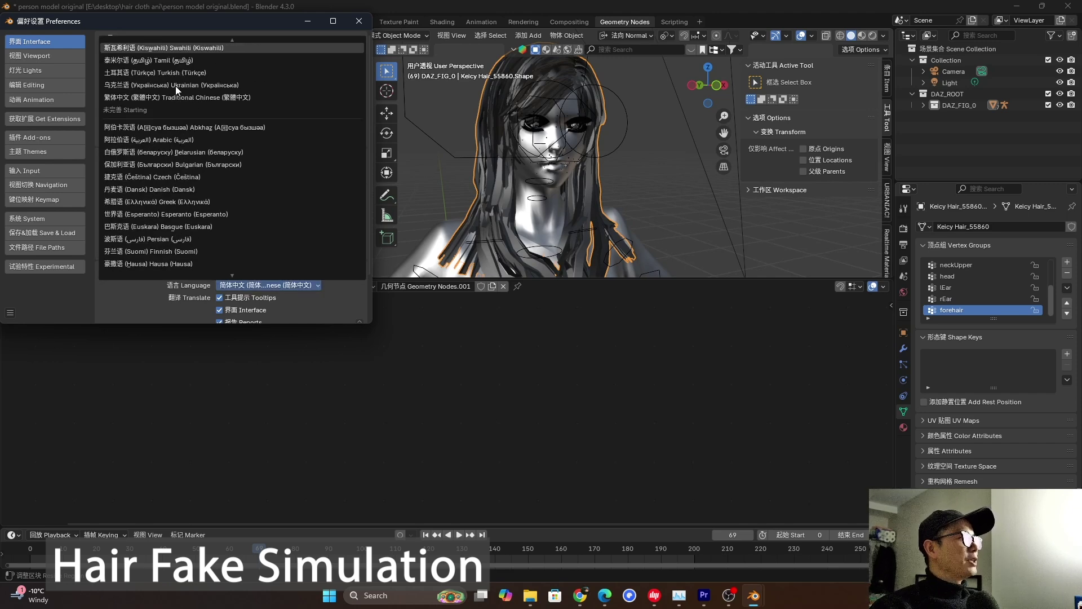
scroll(175, 86, up, 3)
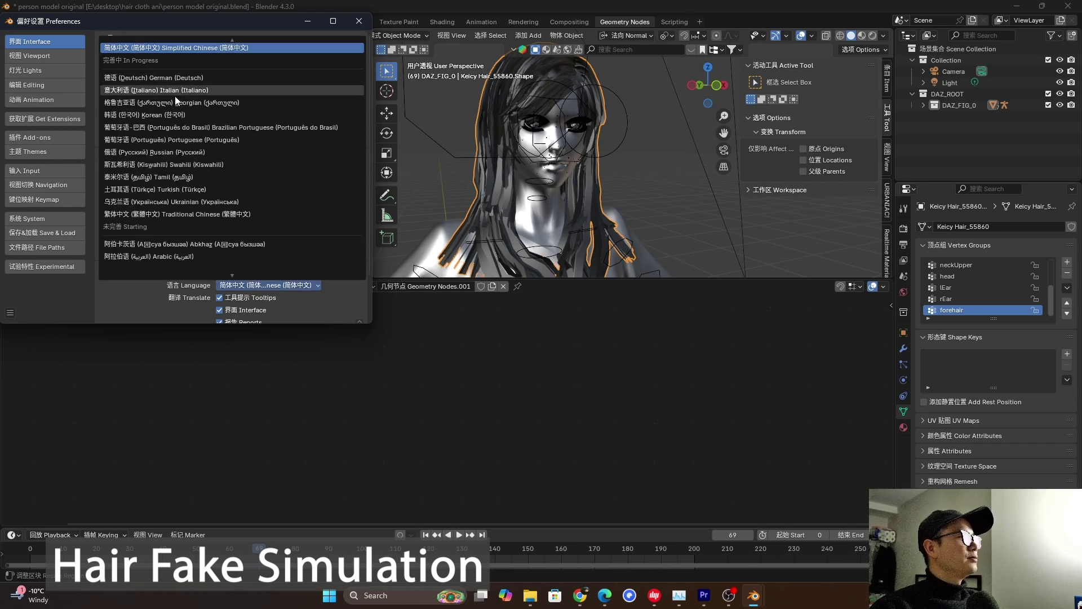
scroll(177, 96, up, 2)
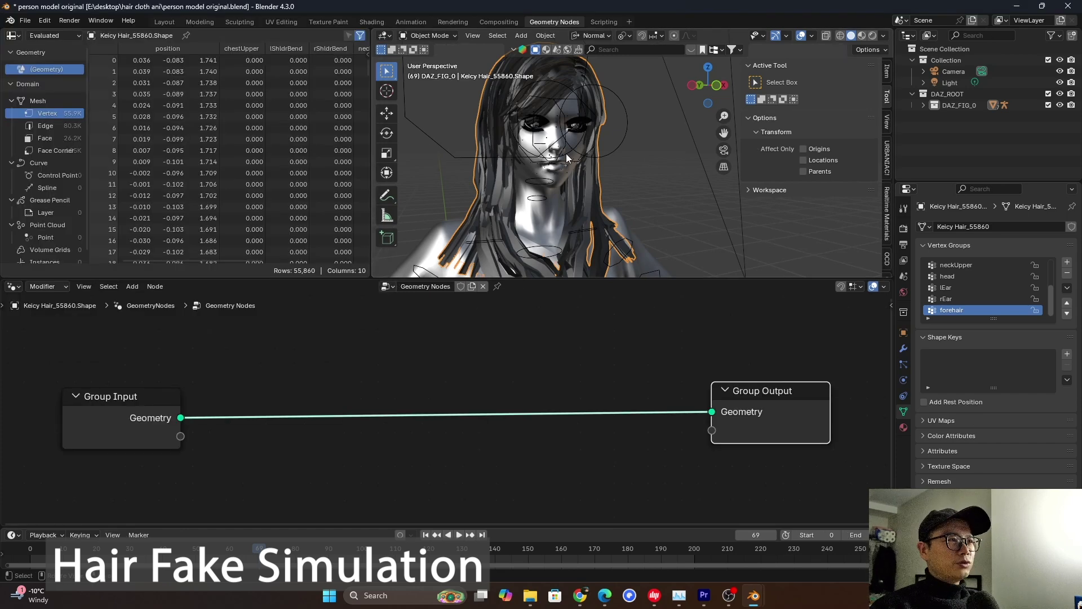
- Insert a Set Position node on the link between Group Input and Group Output
middle_drag(566, 153, 590, 167)
scroll(570, 482, down, 1)
middle_drag(571, 486, 517, 460)
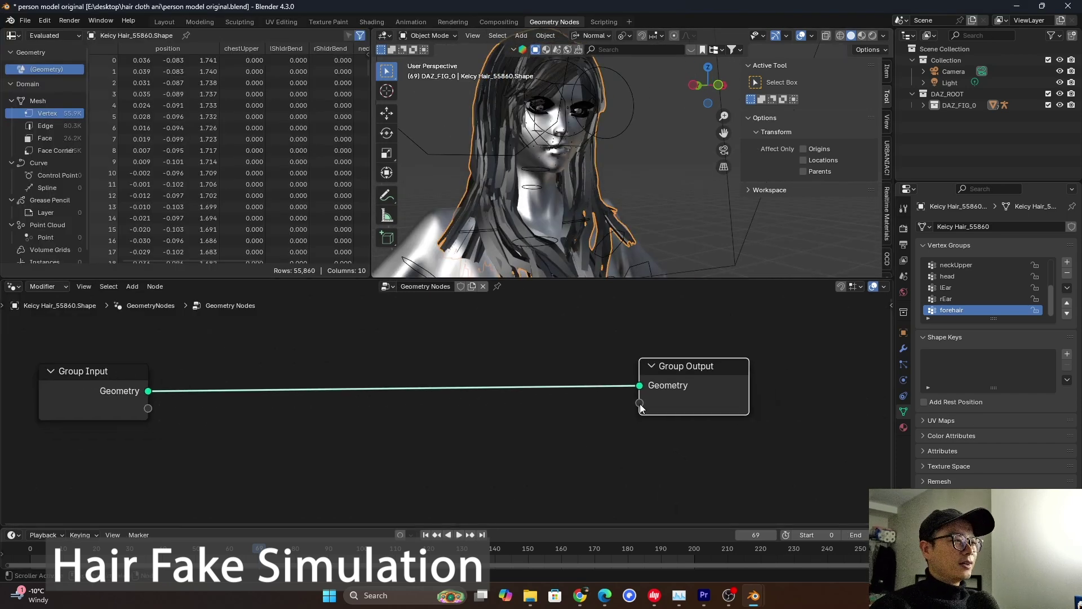
key(shift+a)
click(564, 333)
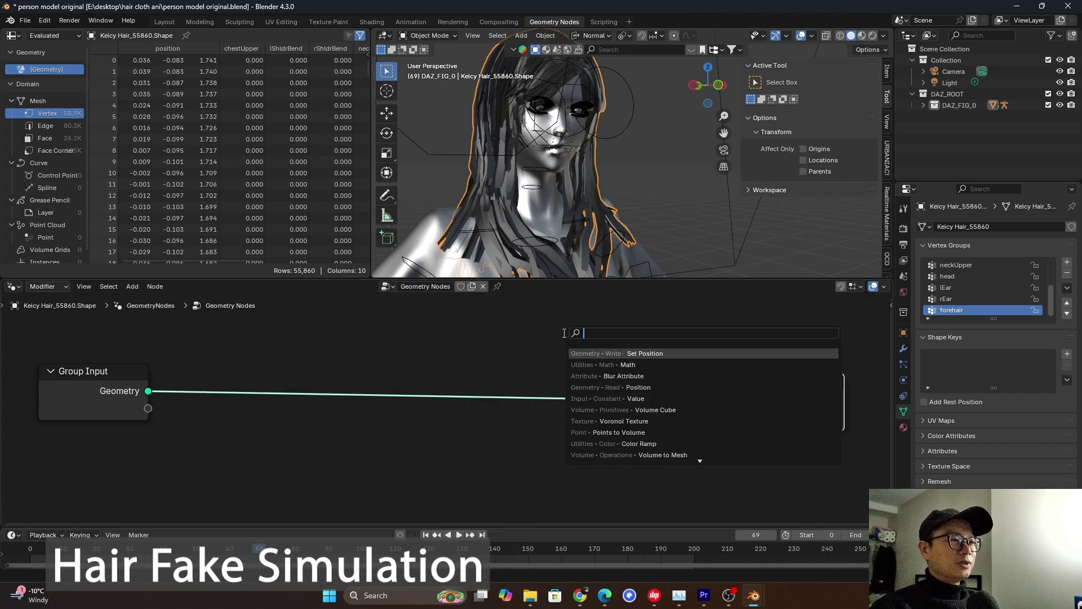
text(set po)
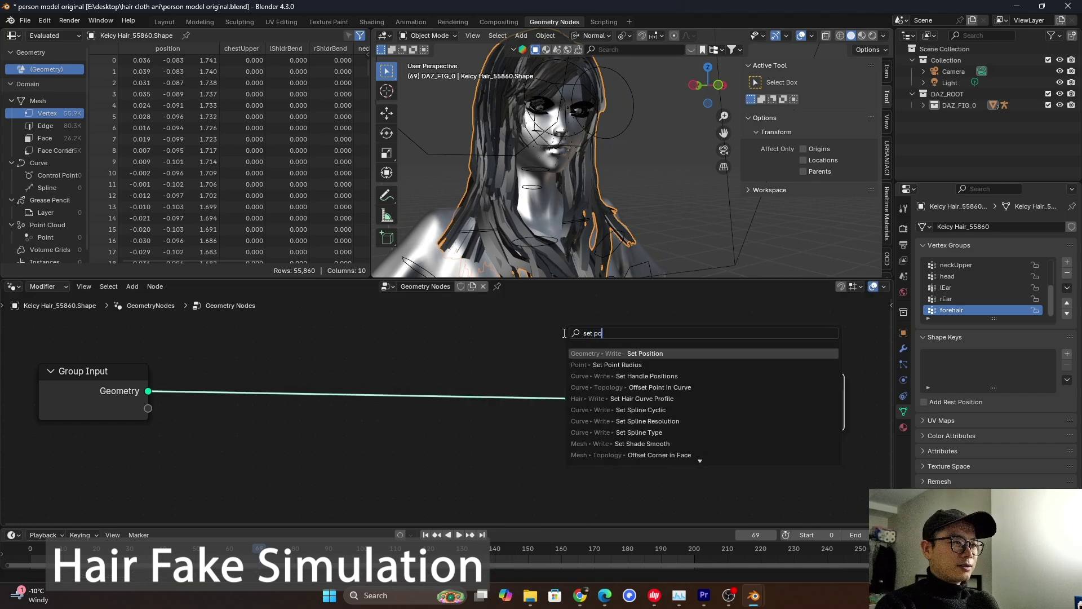
key(Return)
click(481, 398)
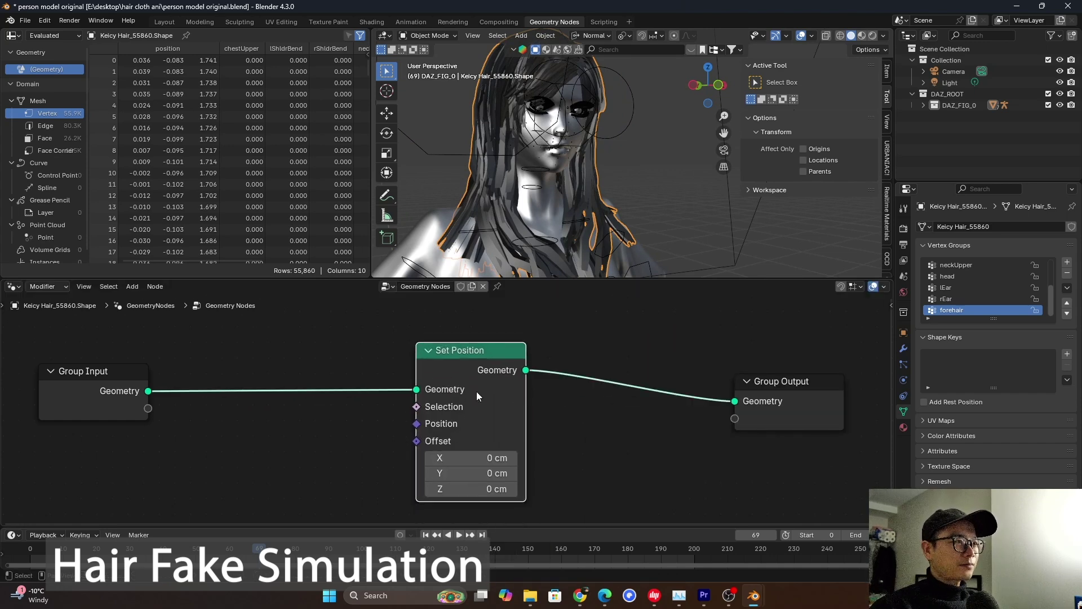
- Try changing the X offset of the Set Position node and undo the change
scroll(496, 403, up, 3)
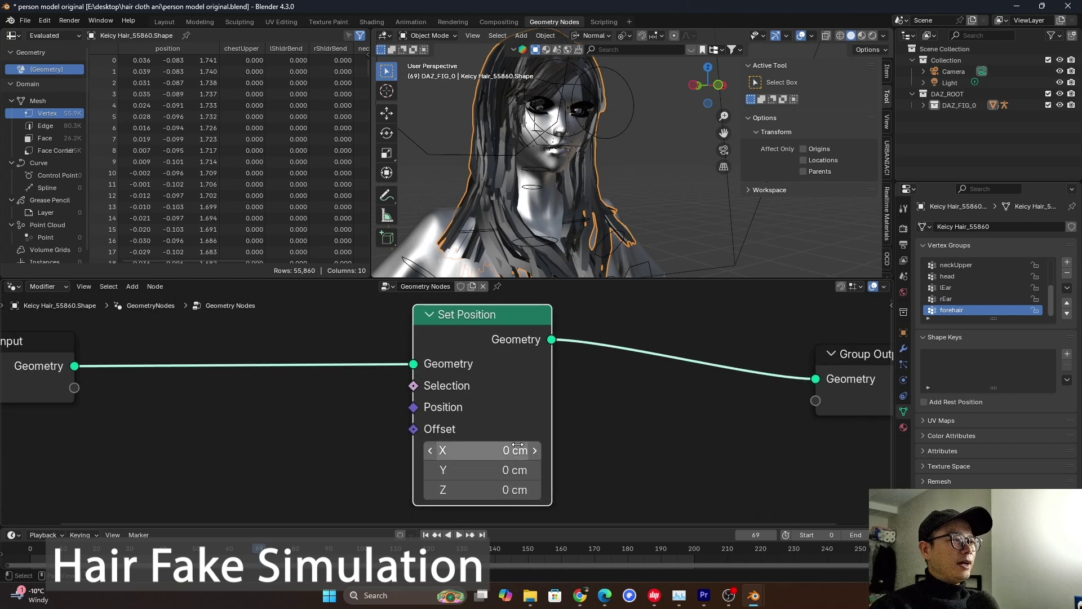
mouse_move(491, 450)
mouse_down()
mouse_move(552, 450)
mouse_move(434, 450)
mouse_move(507, 451)
mouse_up()
key(ctrl+z)
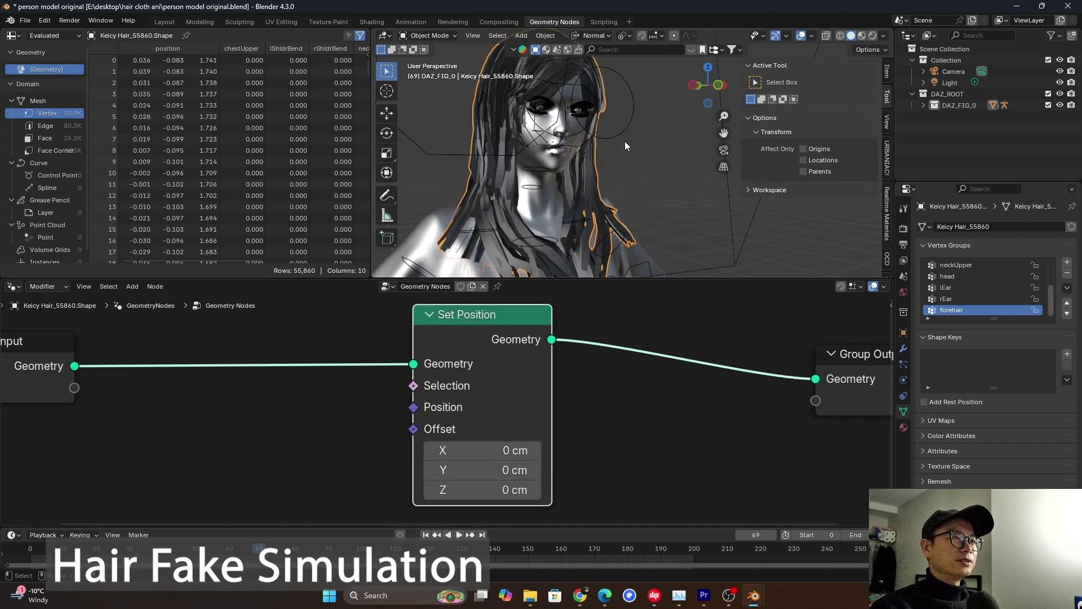
- Move the Group Input node away from Set Position to make room for more nodes
middle_drag(606, 136, 564, 110)
middle_drag(658, 108, 680, 134)
scroll(511, 370, down, 3)
middle_drag(484, 439, 511, 366)
scroll(499, 420, down, 3)
drag(493, 376, 510, 382)
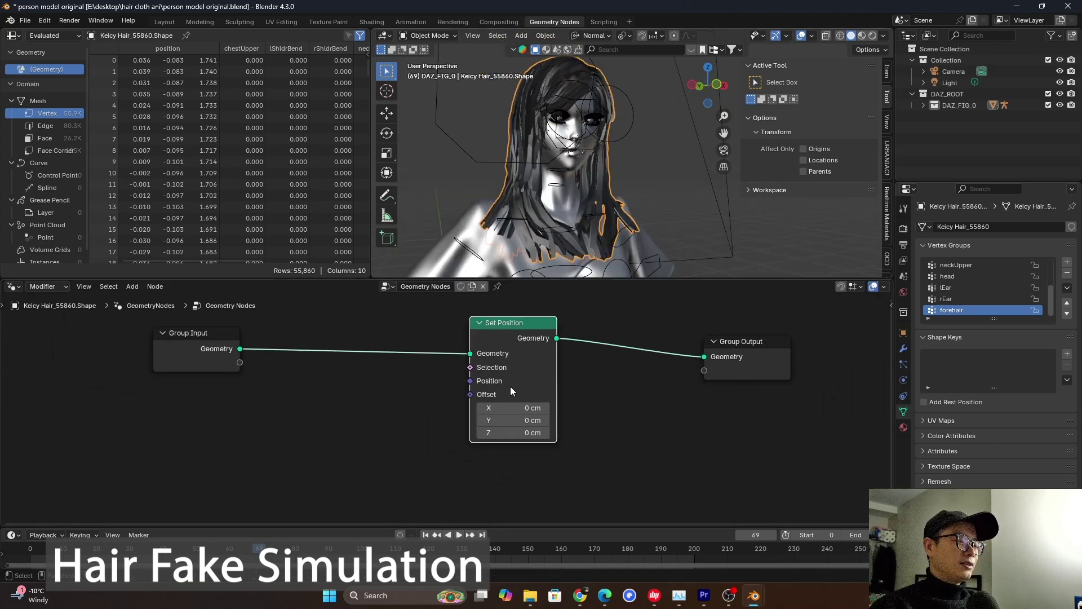
middle_drag(509, 381, 513, 376)
mouse_move(601, 131)
middle_down()
mouse_move(585, 134)
mouse_move(598, 141)
middle_up()
middle_drag(497, 401, 502, 377)
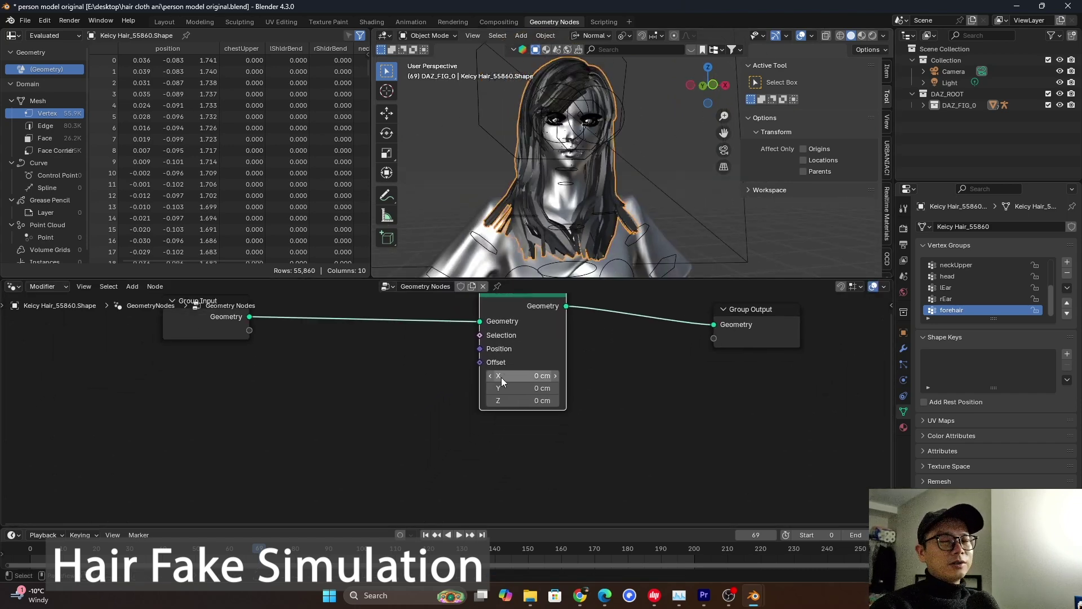
drag(208, 321, 139, 325)
scroll(502, 359, up, 1)
- Add a Noise Texture node with its Fac output feeding the Offset of Set Position
drag(523, 347, 388, 446)
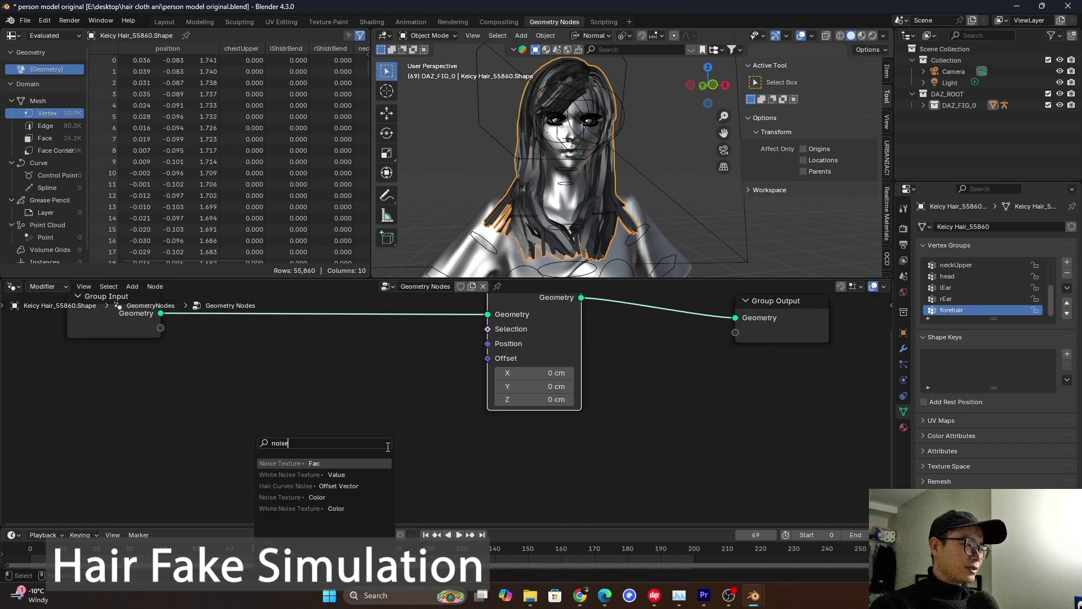
text(noise)
click(351, 461)
click(246, 456)
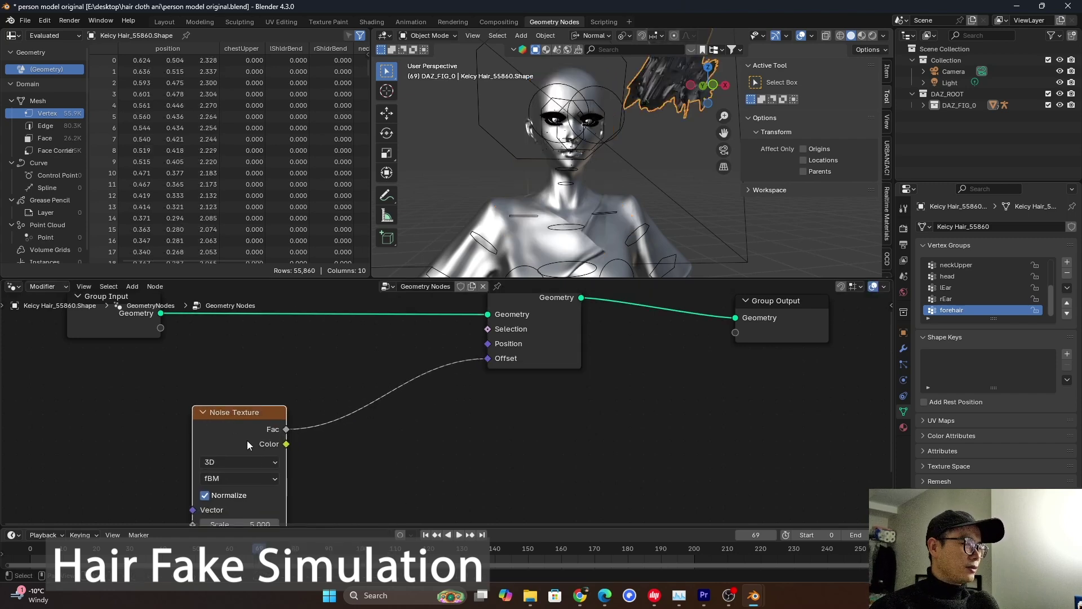
- Connect the Noise Texture's Color output to the Set Position Offset in place of Fac
scroll(604, 117, down, 2)
shift+middle_drag(604, 116, 614, 173)
scroll(570, 141, down, 3)
mouse_move(571, 141)
middle_down()
mouse_move(654, 133)
mouse_move(547, 137)
mouse_move(579, 140)
mouse_move(568, 155)
middle_up()
scroll(394, 411, up, 1)
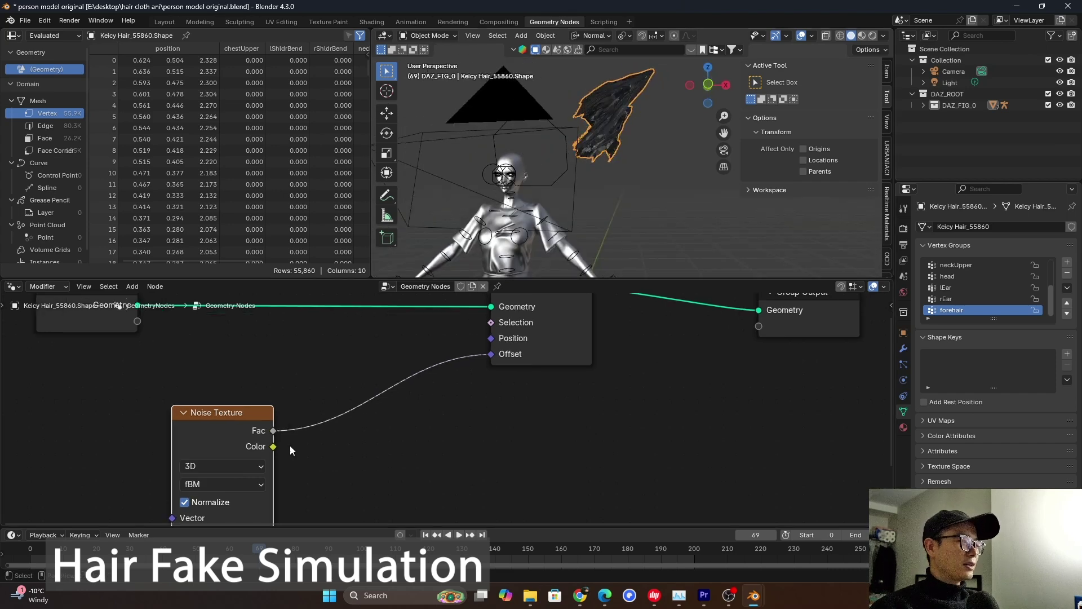
middle_drag(269, 451, 264, 438)
scroll(267, 422, up, 1)
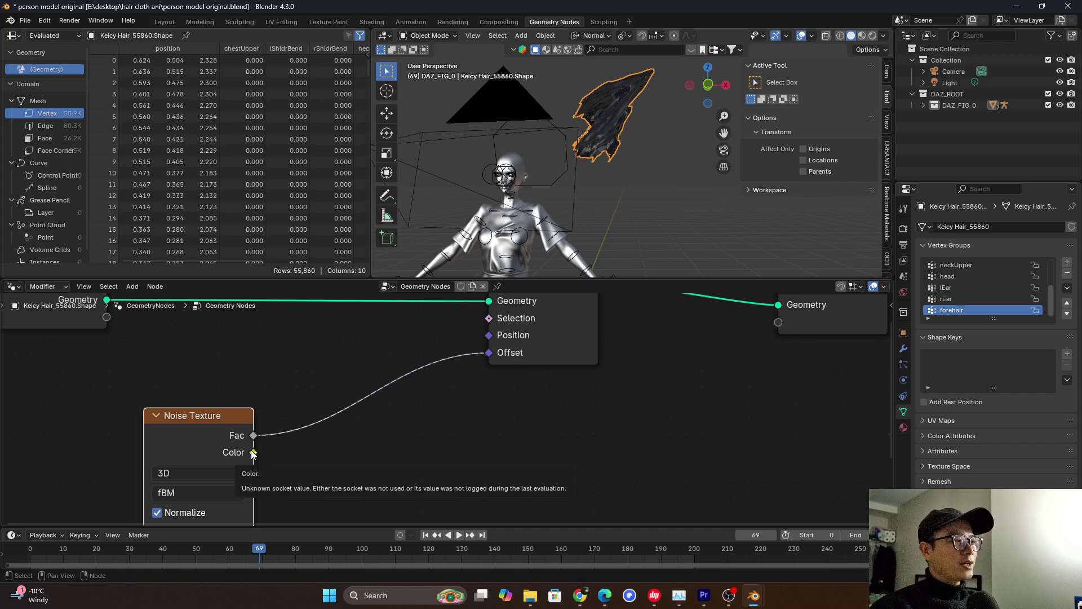
drag(486, 353, 487, 353)
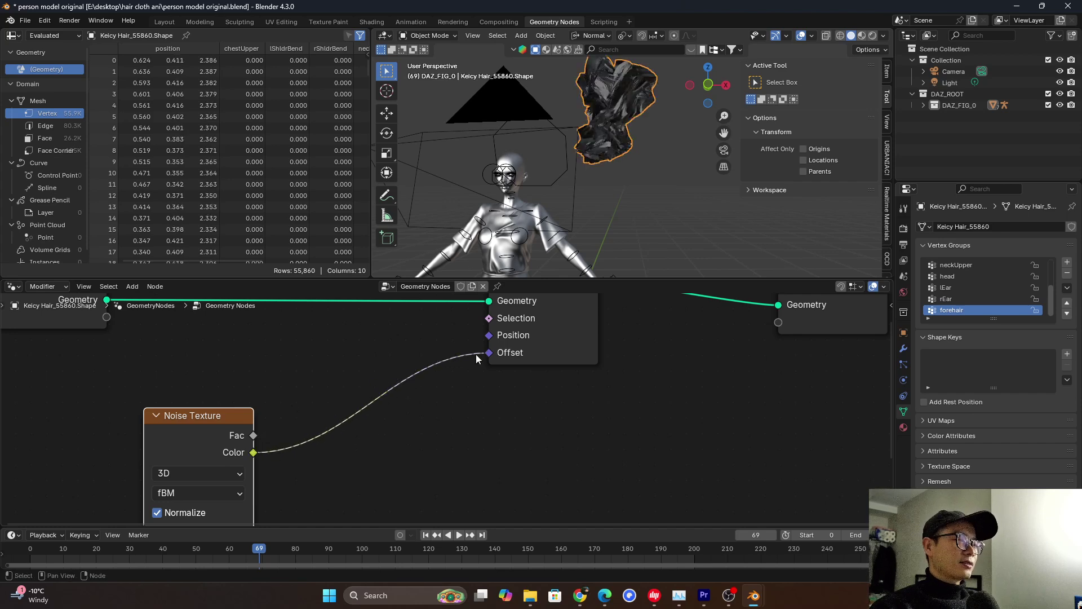
- Examine how the noise-driven offset displaces the hair from the head, and review the Noise Texture node
middle_drag(633, 124, 616, 127)
scroll(617, 128, down, 2)
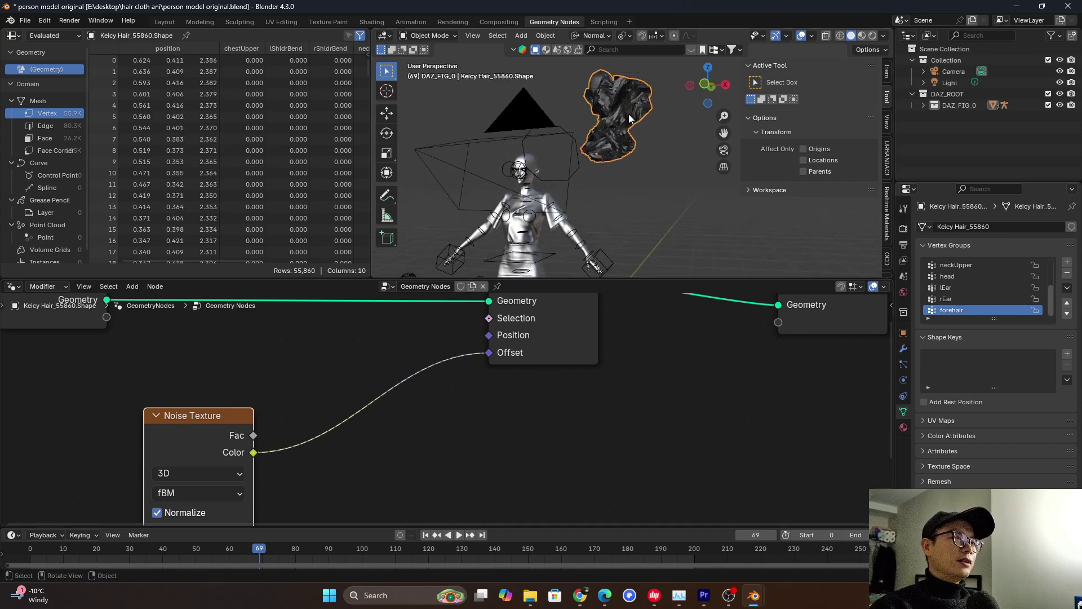
scroll(624, 110, up, 2)
middle_drag(626, 111, 571, 148)
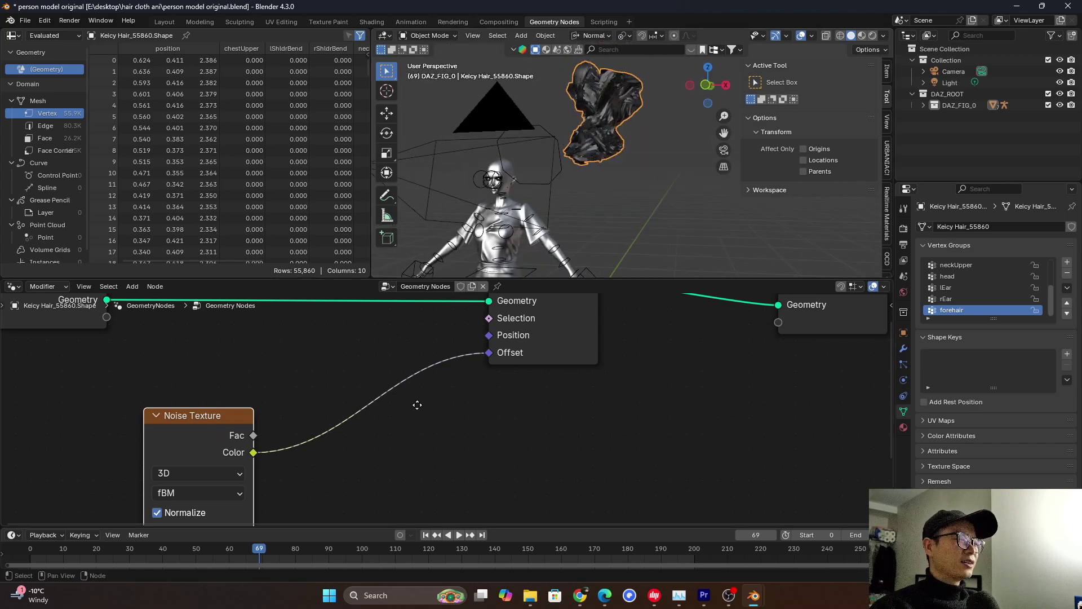
middle_drag(418, 406, 432, 404)
drag(207, 445, 200, 437)
middle_drag(199, 438, 205, 418)
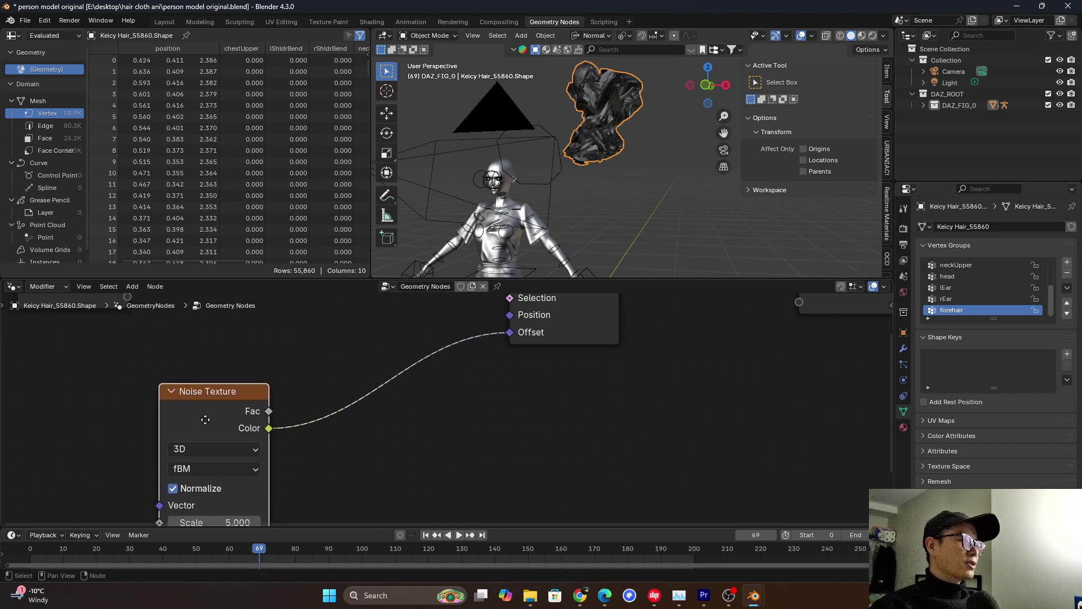
scroll(205, 420, down, 2)
scroll(288, 433, up, 1)
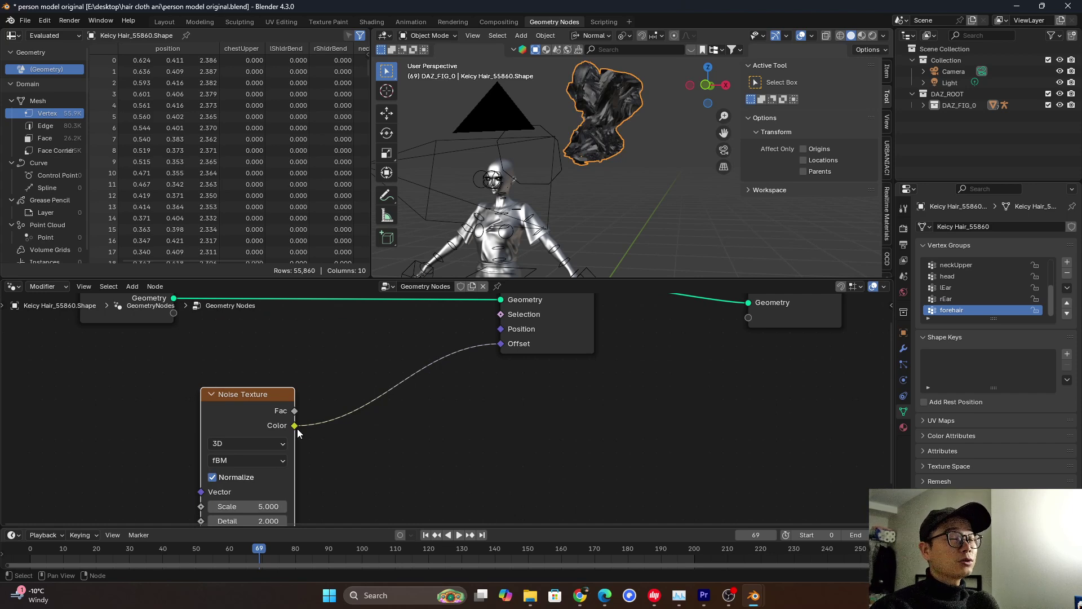
middle_drag(589, 131, 597, 133)
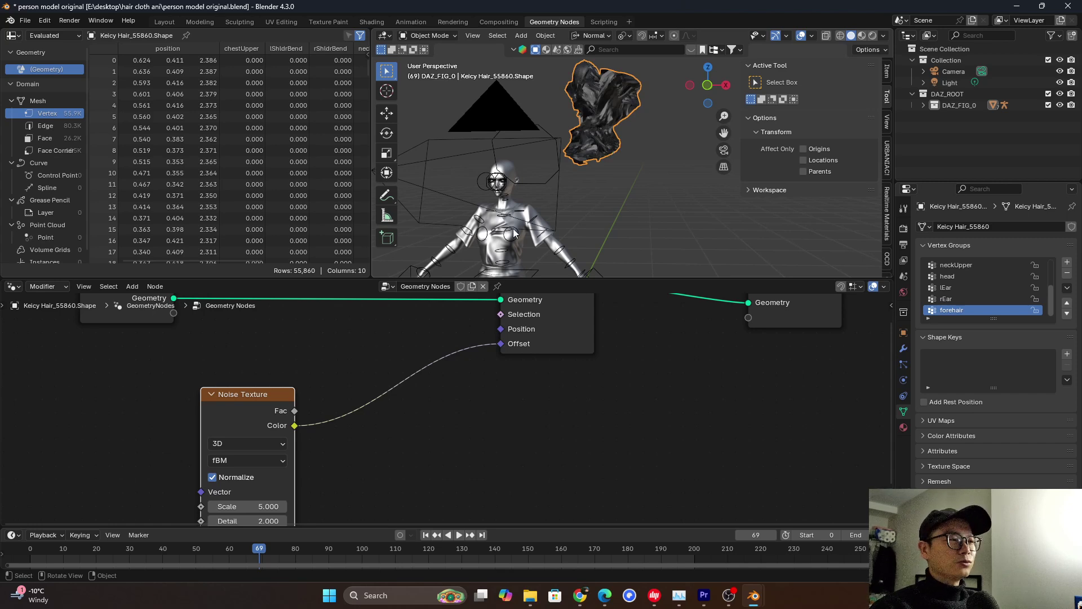
- Insert a Map Range node between Noise Texture and Set Position and set its data type to Vector
key(shift+a)
text(map)
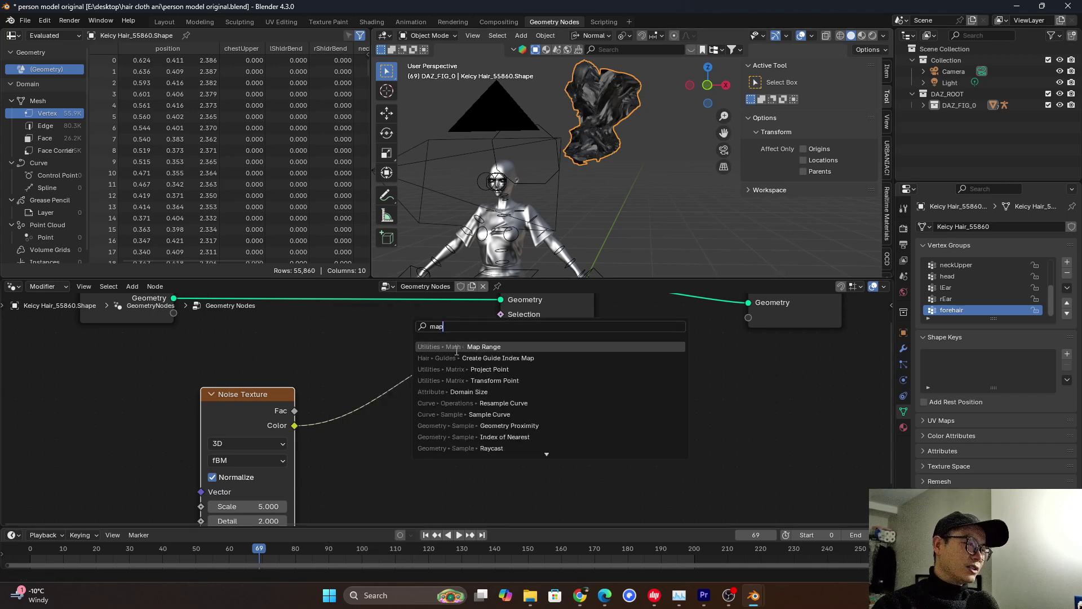
click(467, 347)
click(424, 411)
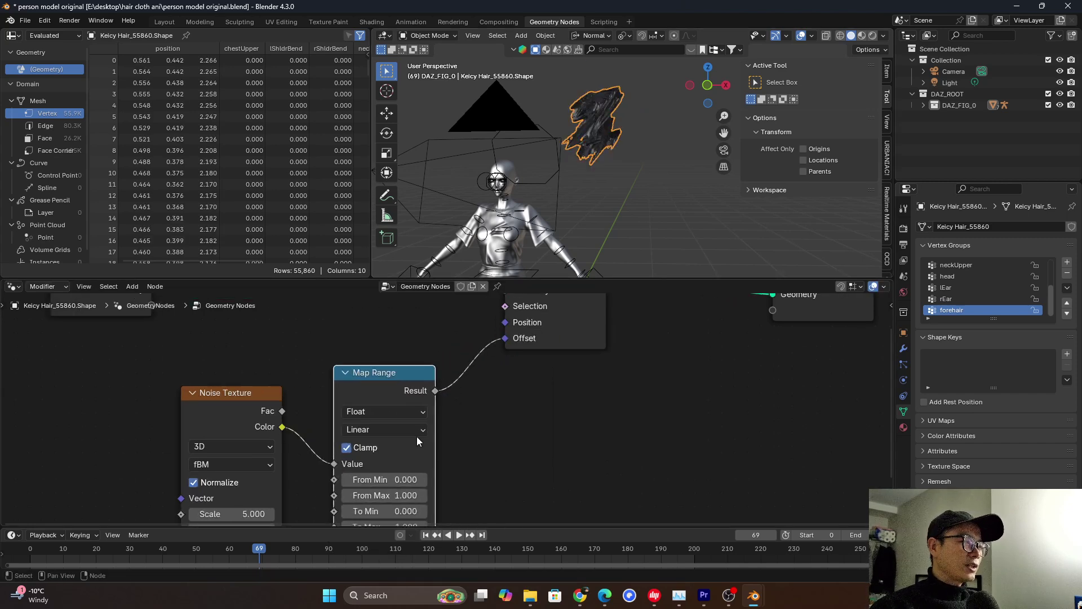
click(405, 387)
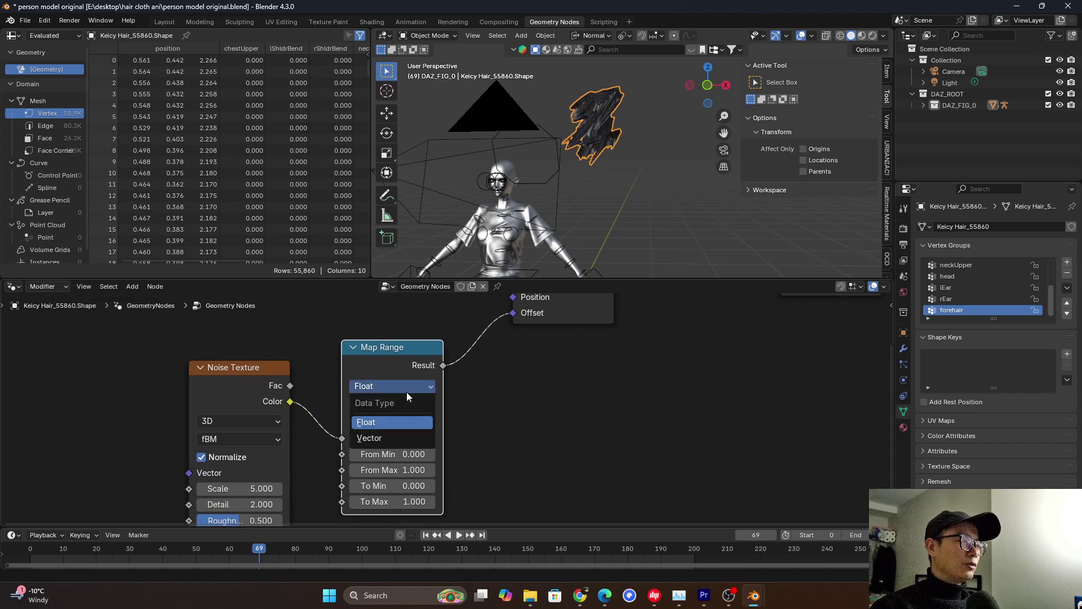
click(394, 434)
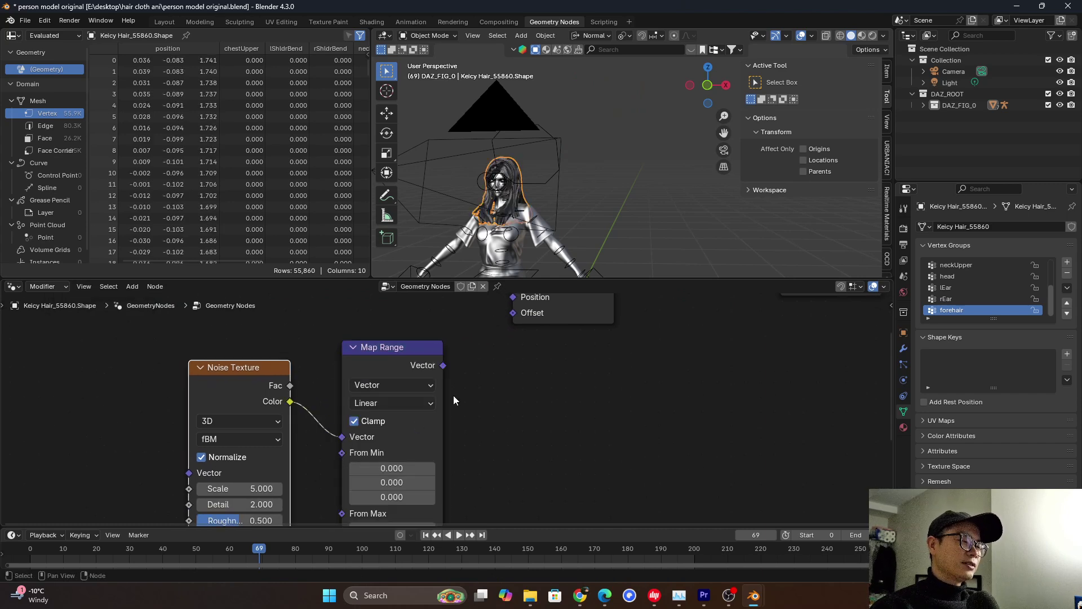
- Connect the Map Range node's Vector output to the Set Position Offset and set all three To Min values to -1
scroll(451, 389, down, 1)
drag(444, 369, 502, 325)
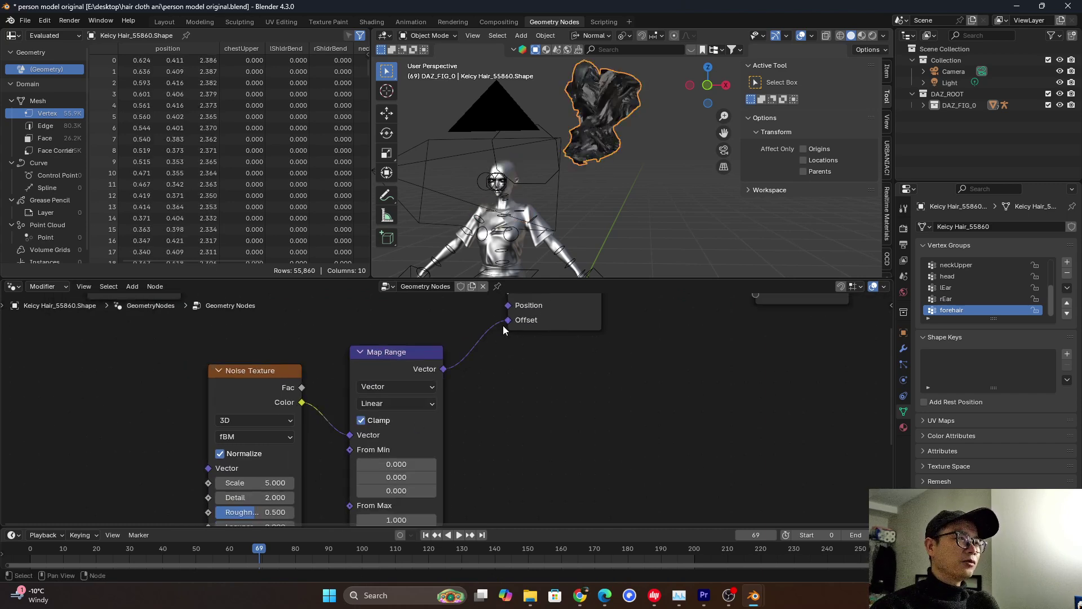
scroll(477, 391, down, 1)
middle_drag(477, 391, 467, 355)
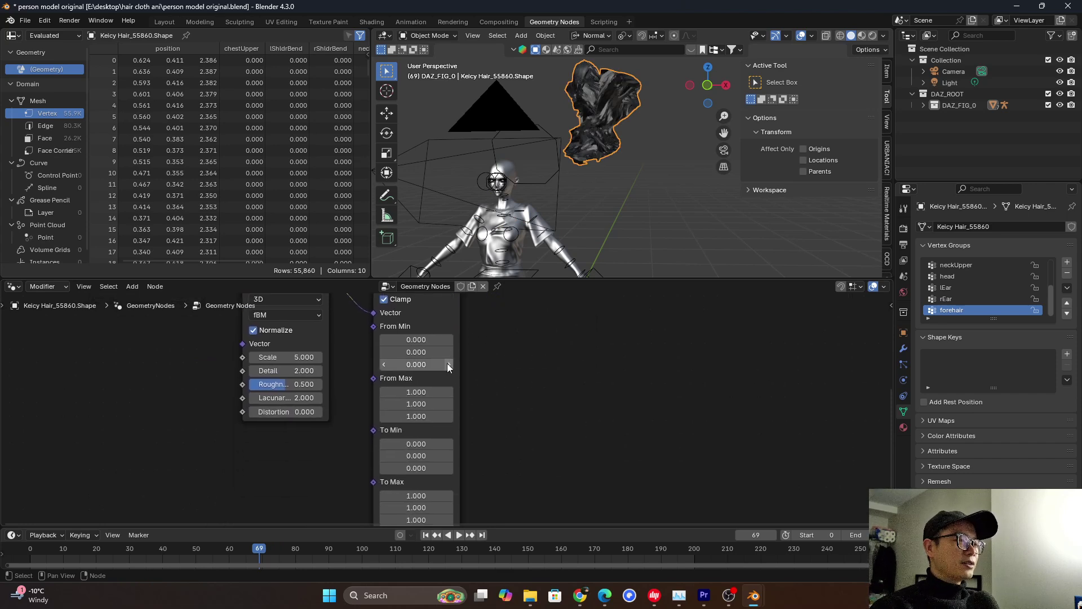
scroll(431, 388, up, 3)
click(426, 401)
text(-1)
key(Return)
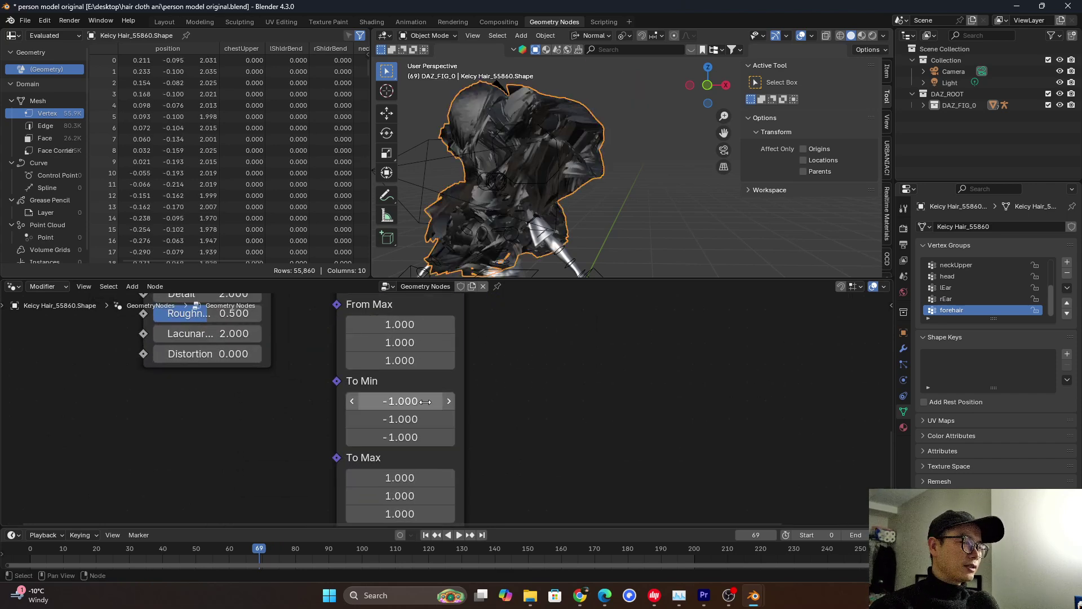
scroll(452, 416, down, 2)
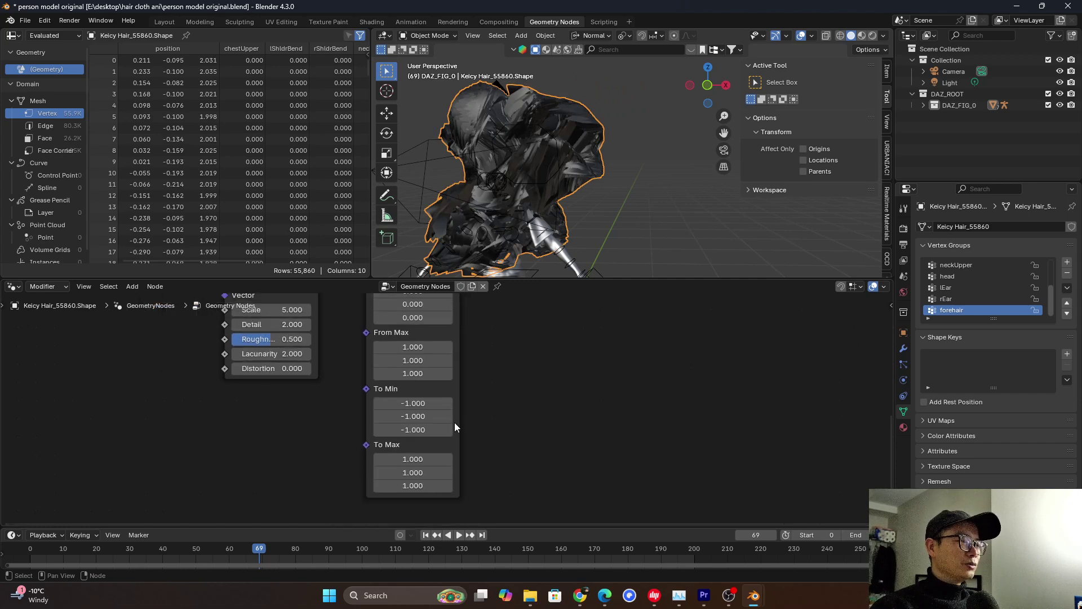
- Insert a Vector Math node set to Scale between the Map Range and Set Position nodes
scroll(454, 422, down, 2)
scroll(454, 395, up, 1)
middle_drag(532, 155, 562, 166)
scroll(562, 426, down, 1)
scroll(485, 390, up, 3)
key(shift+a)
text(math)
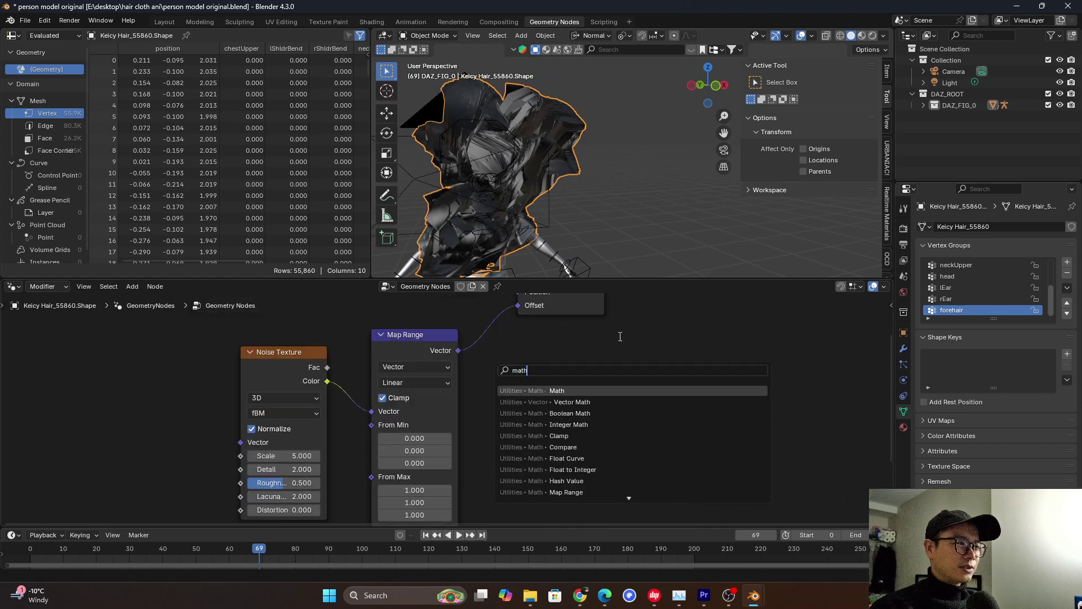
key(Down)
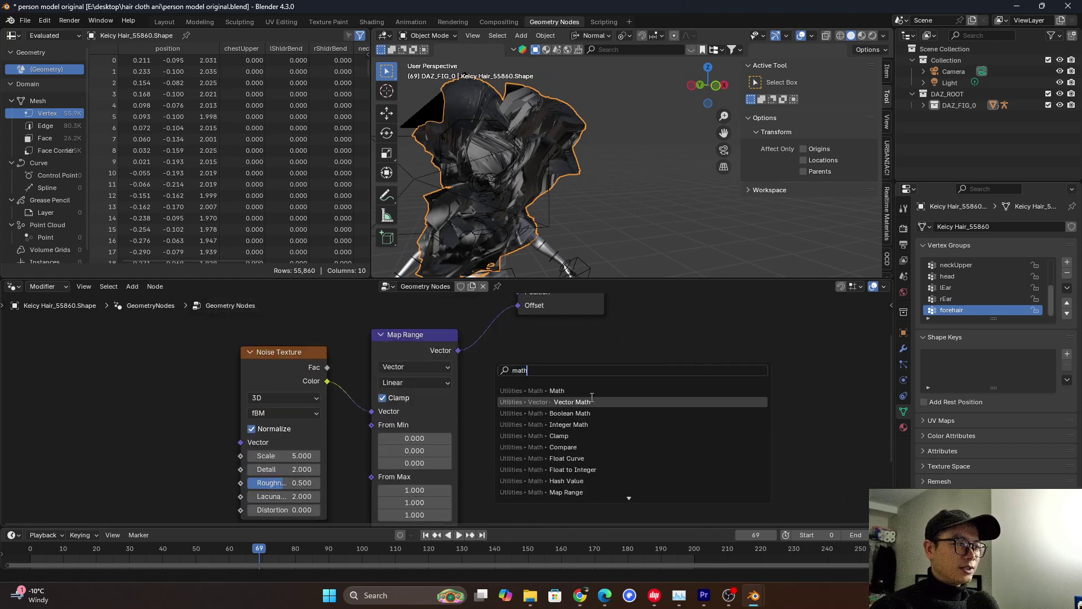
key(Return)
click(509, 366)
click(509, 366)
click(504, 352)
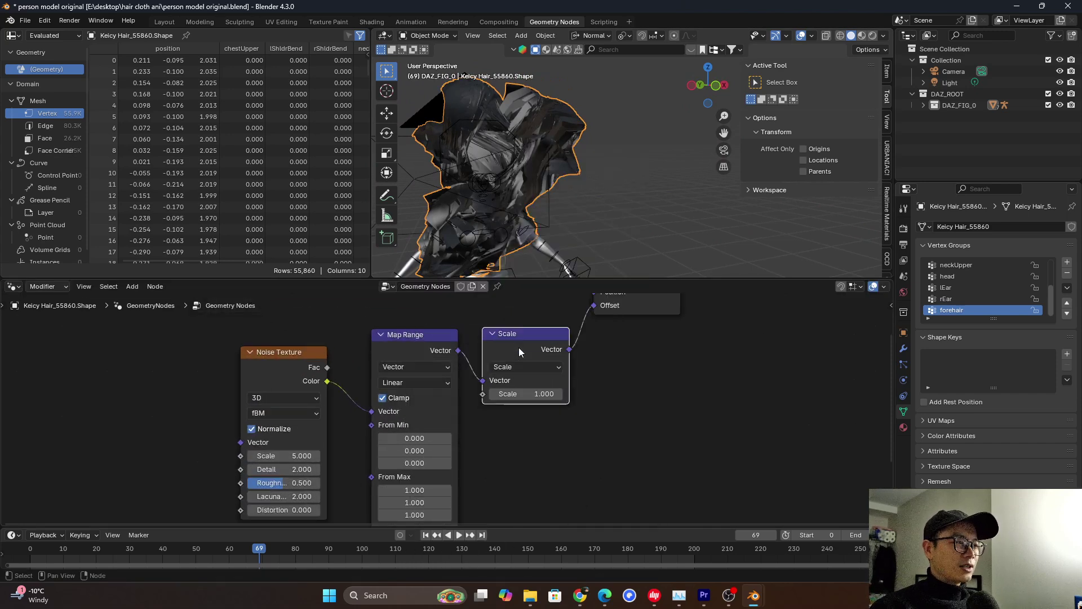
- Set the Scale node's factor to 0.1 and inspect the hair around the head up close
scroll(527, 361, up, 2)
click(566, 388)
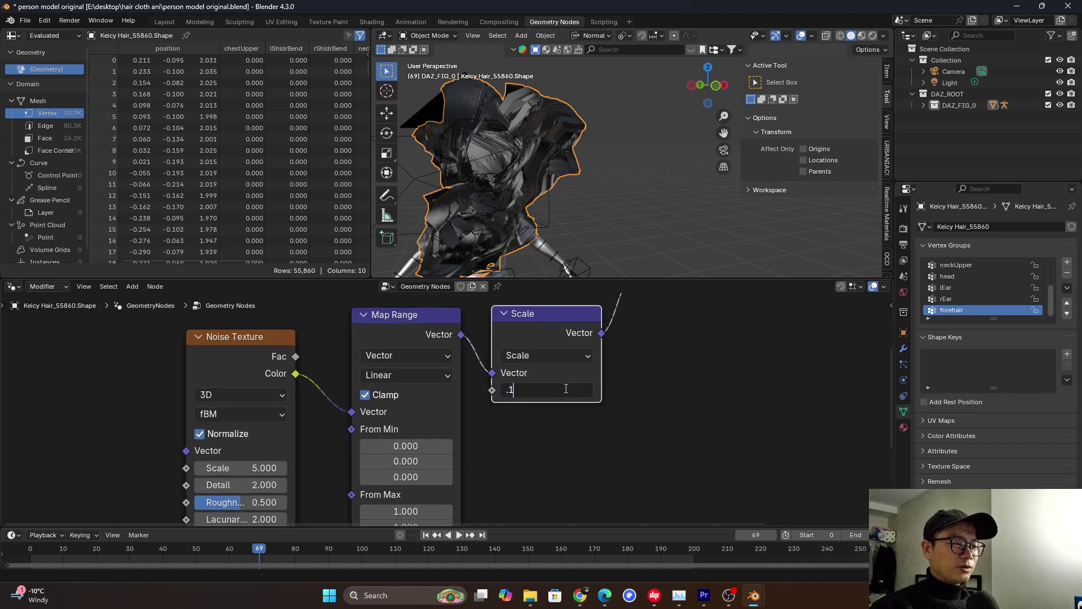
text(.1)
key(Return)
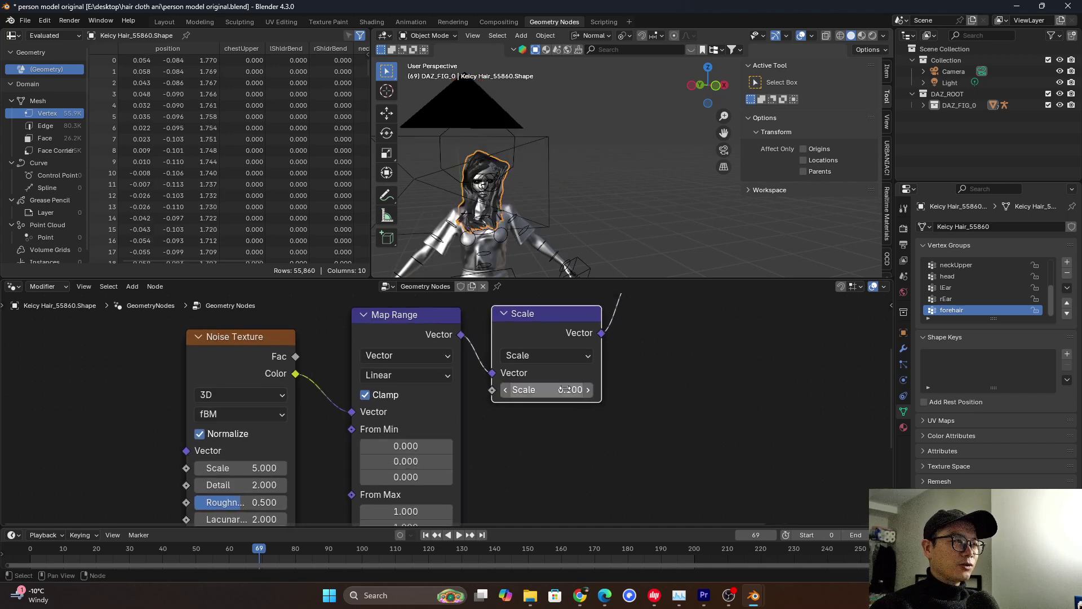
scroll(548, 172, up, 4)
shift+middle_drag(548, 172, 569, 237)
- Set the Scale node's factor to 0.03 and play the animation to check the hair
click(548, 389)
click(532, 393)
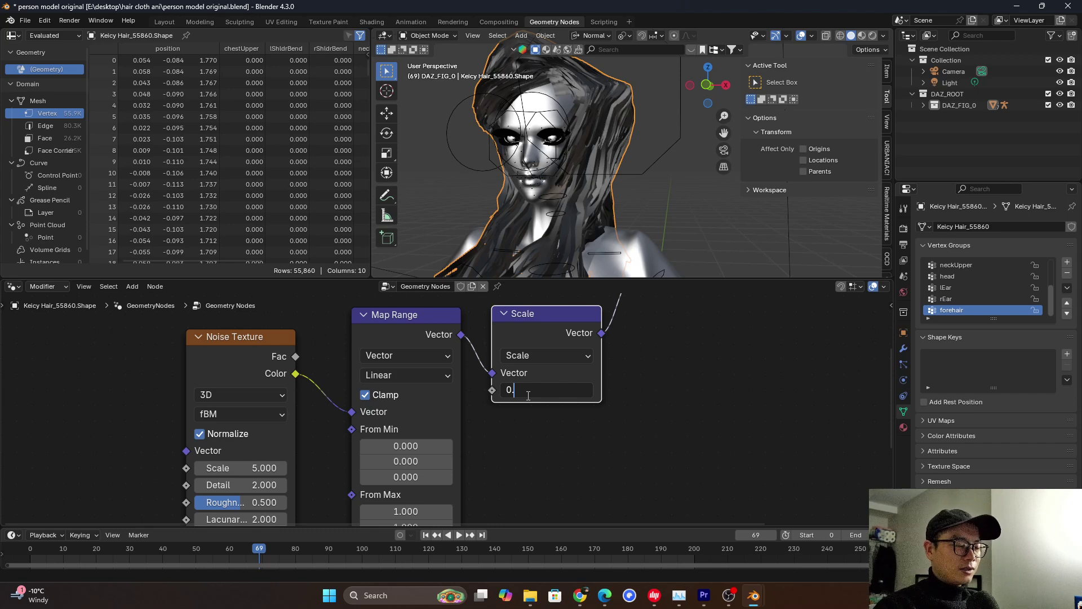
text(3)
key(Return)
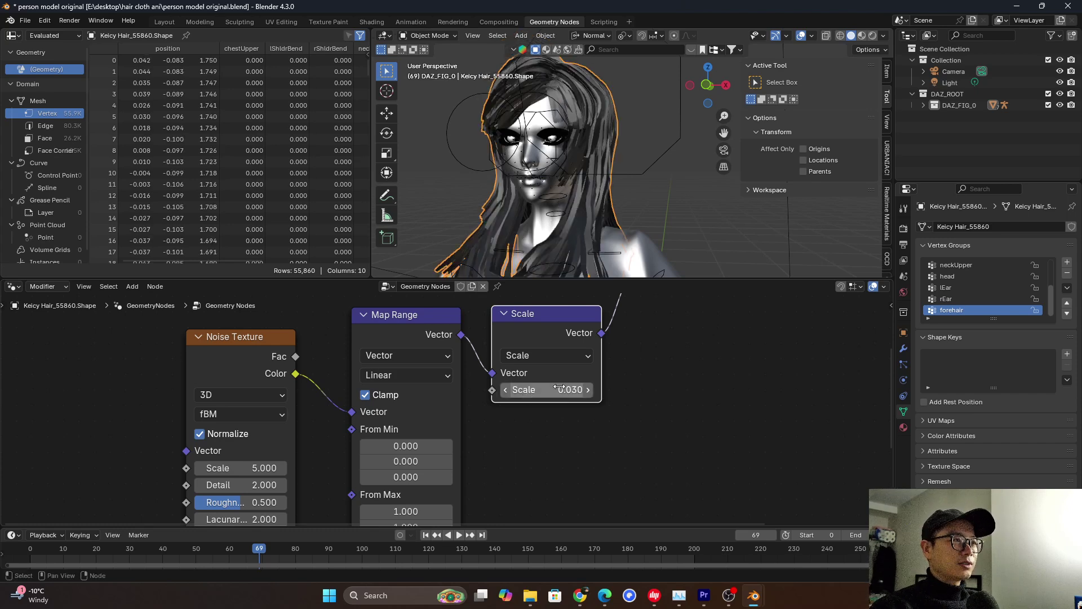
middle_drag(617, 216, 604, 110)
key(space)
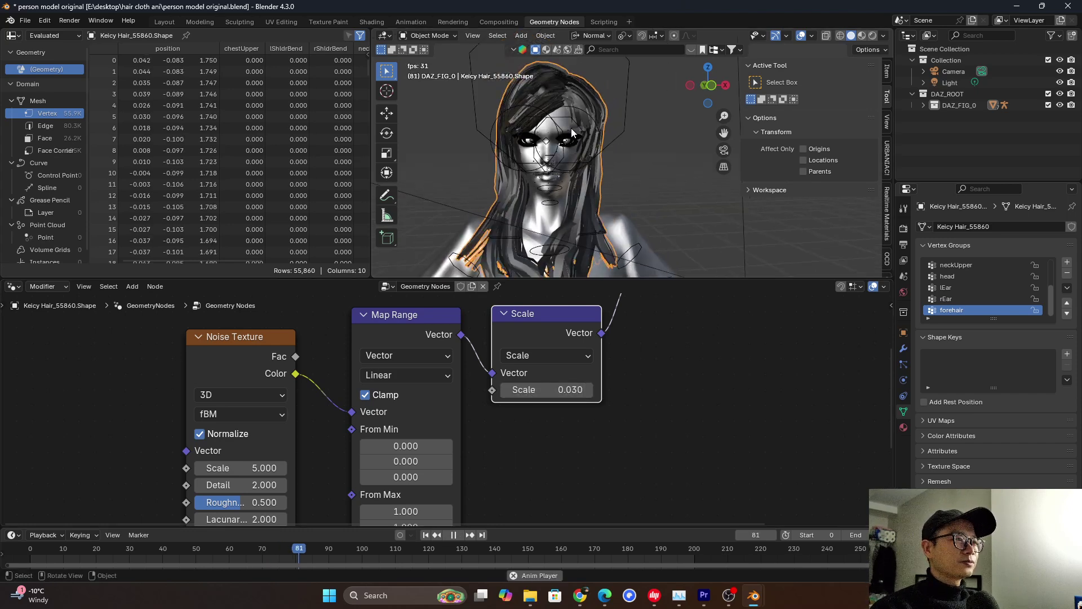
key(space)
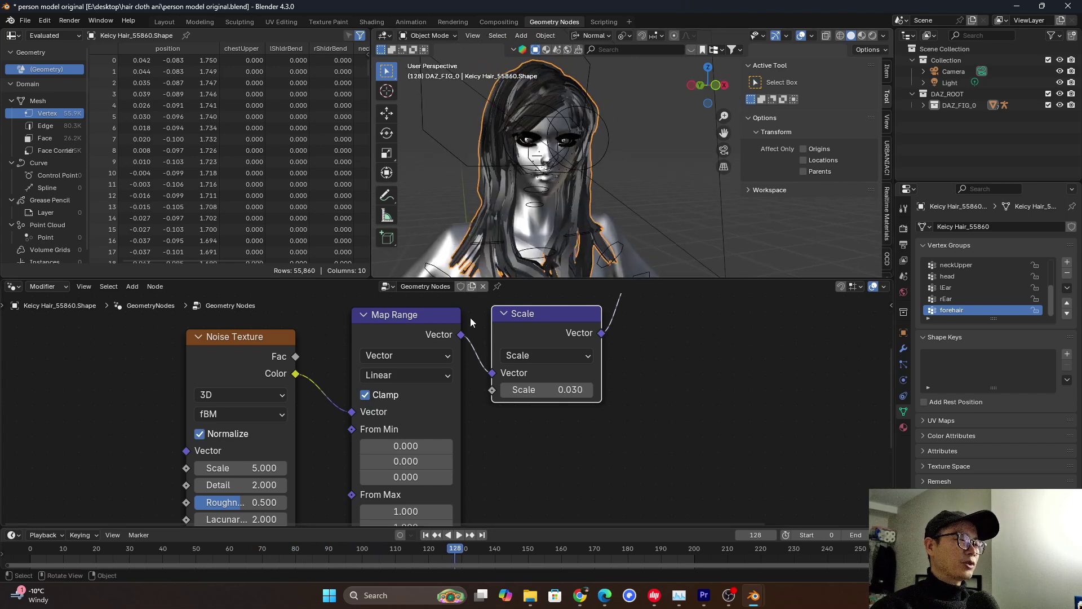
- Reposition the Noise Texture node slightly and switch its dimensions to 4D
middle_drag(304, 373, 407, 370)
scroll(344, 367, down, 1)
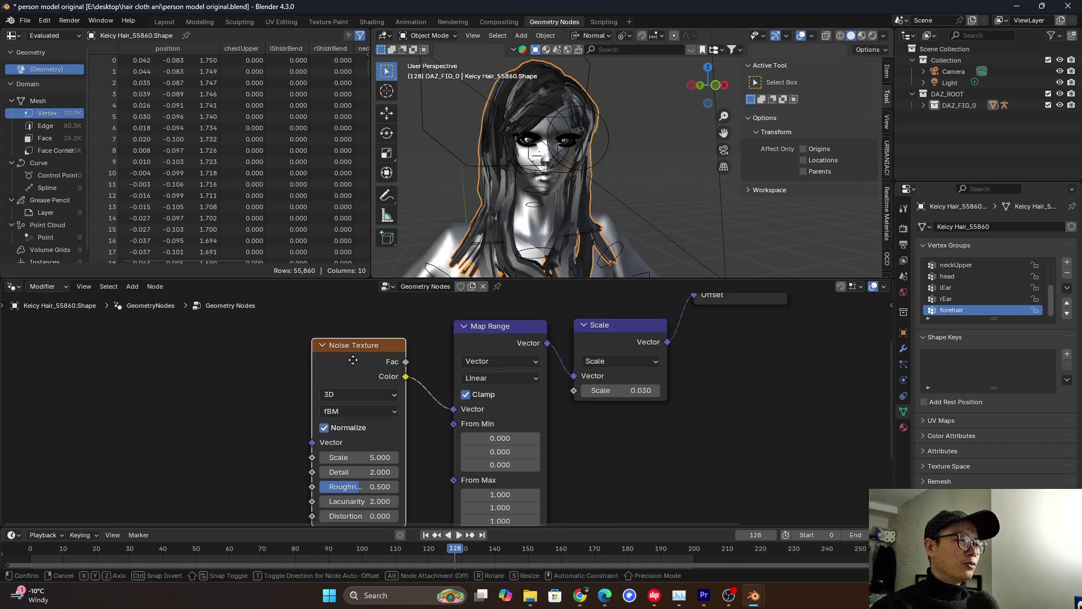
drag(366, 381, 376, 366)
click(378, 377)
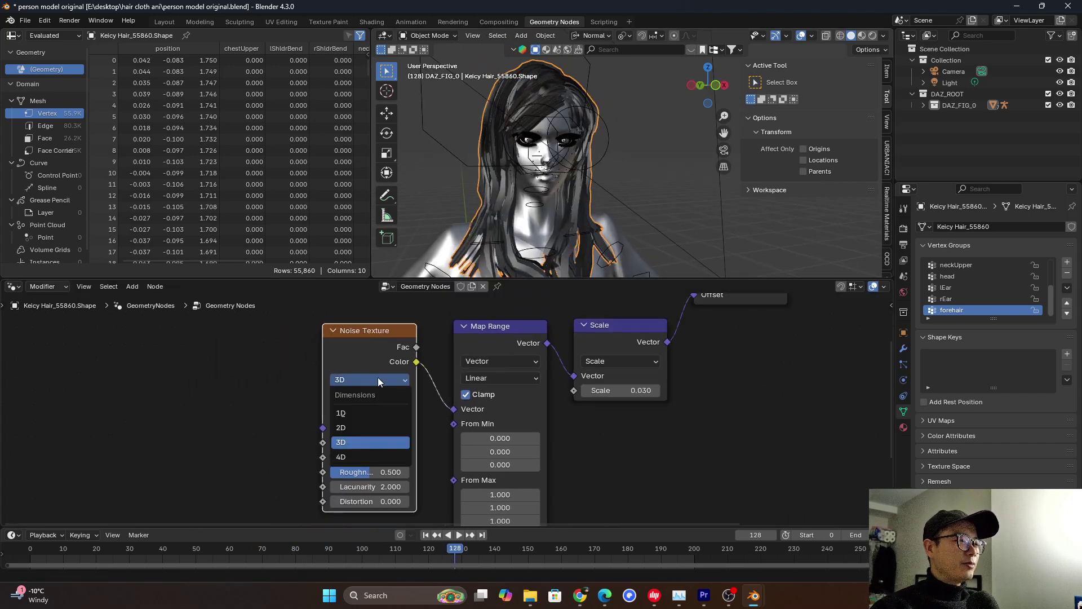
click(356, 457)
scroll(372, 374, up, 1)
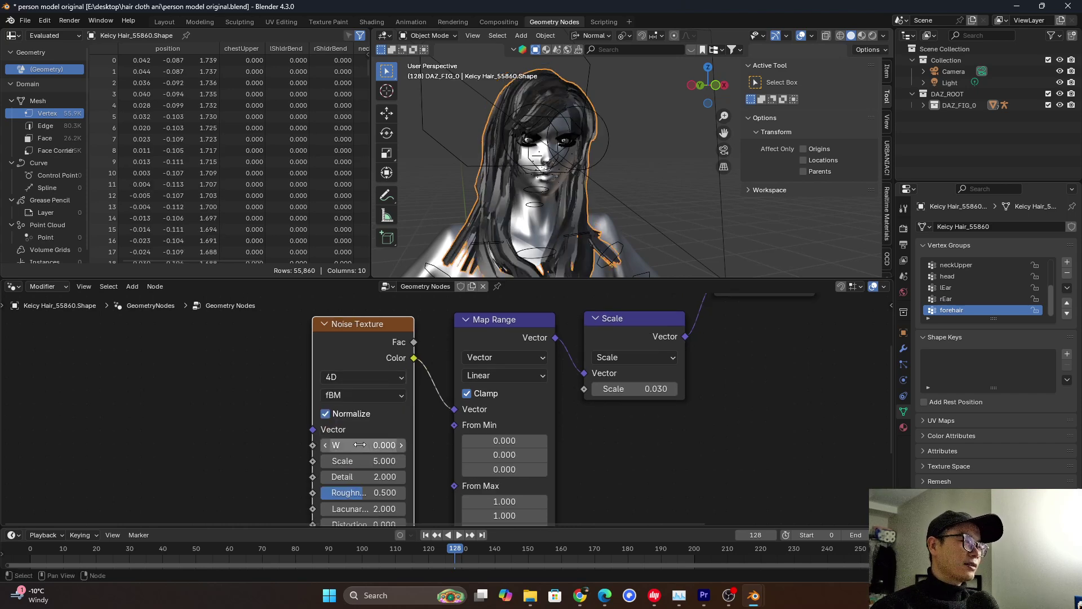
- Drive the Noise Texture's W input with the Seconds output of a new Scene Time node and play the animation
drag(314, 444, 174, 424)
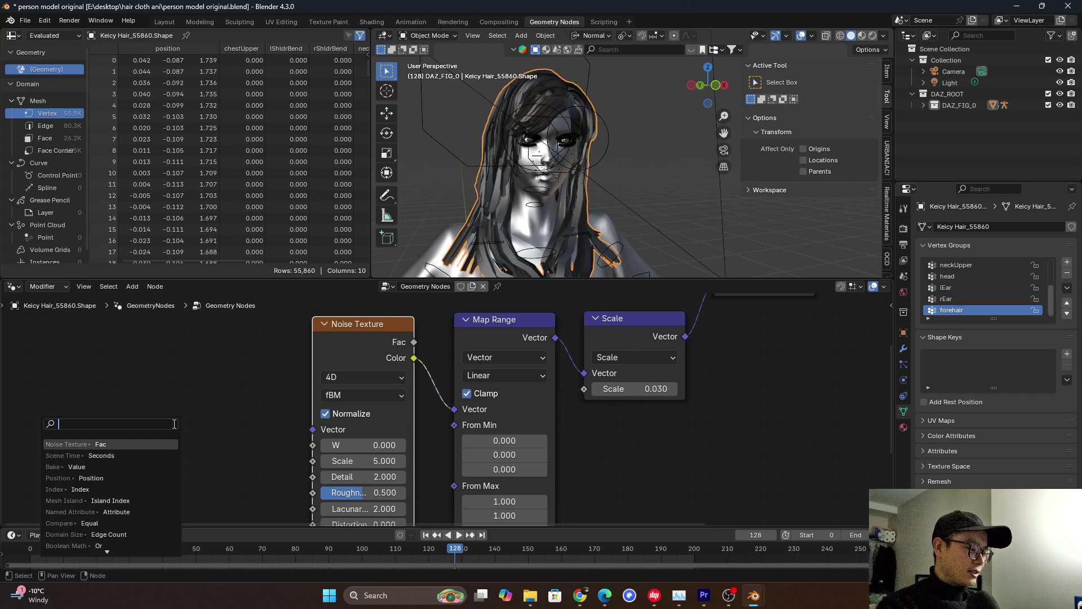
text(sce)
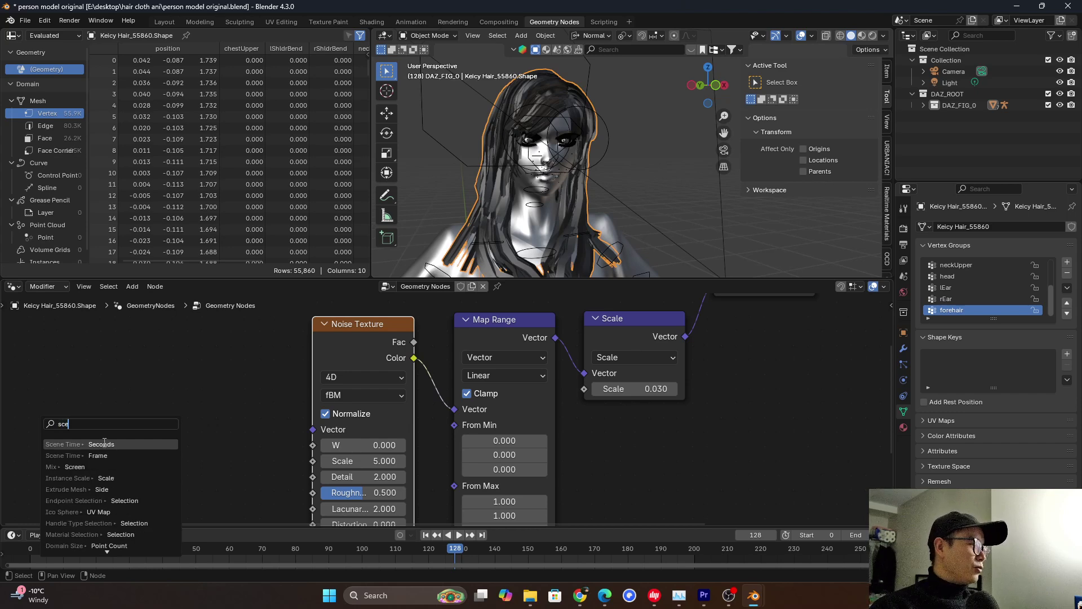
click(100, 445)
click(66, 462)
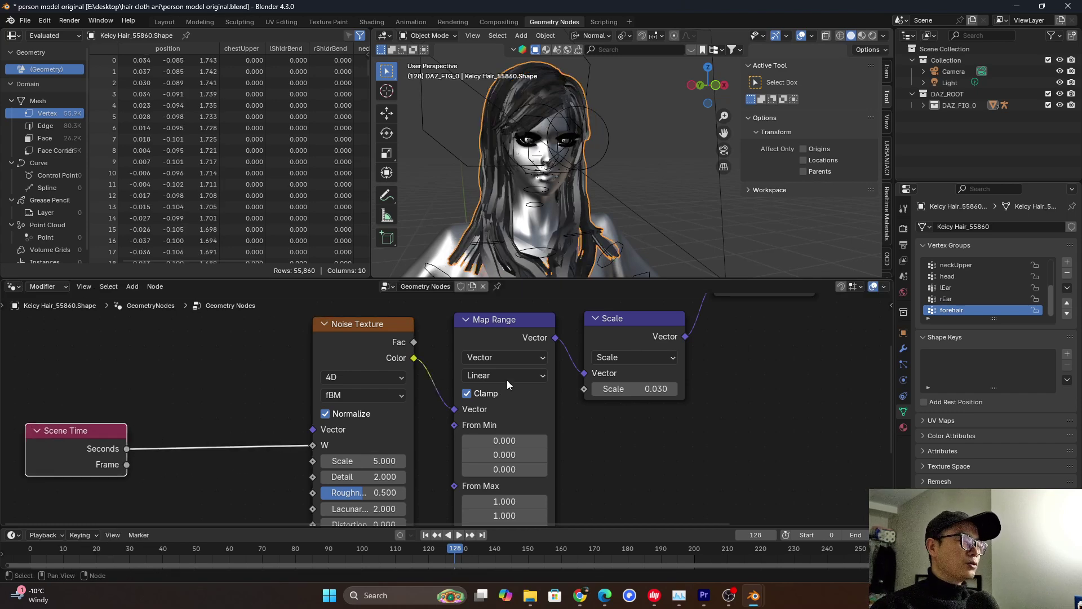
key(space)
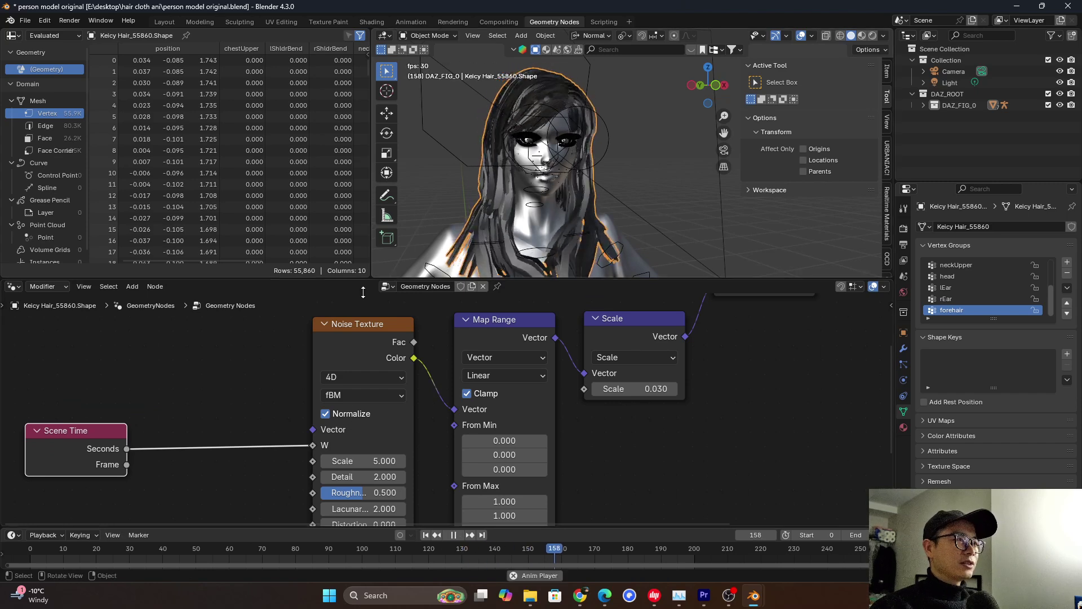
middle_drag(580, 158, 532, 172)
key(space)
- Insert a Math node set to Multiply between Scene Time and the Noise Texture's W input
key(shift+a)
text(math)
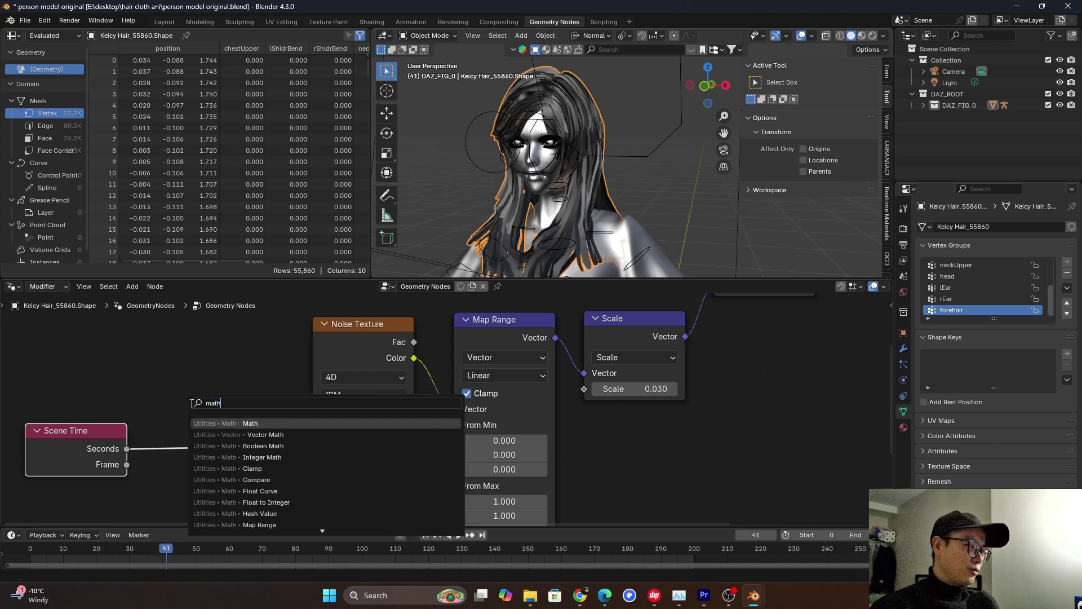
key(Return)
click(159, 420)
click(179, 460)
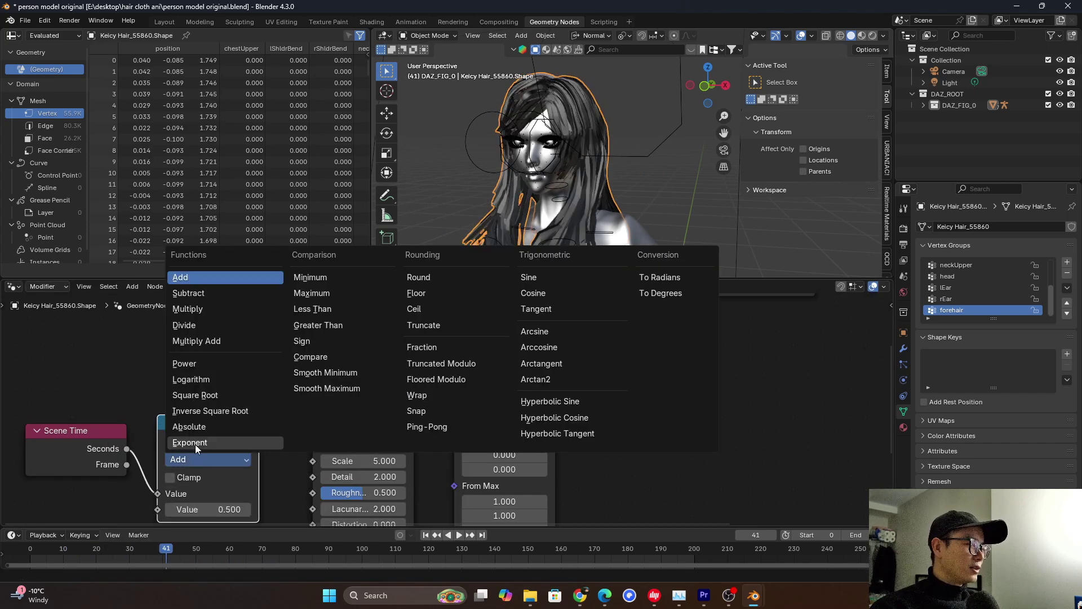
click(198, 305)
- Set the Multiply value to 0.1 during playback and check the slowed hair motion
key(space)
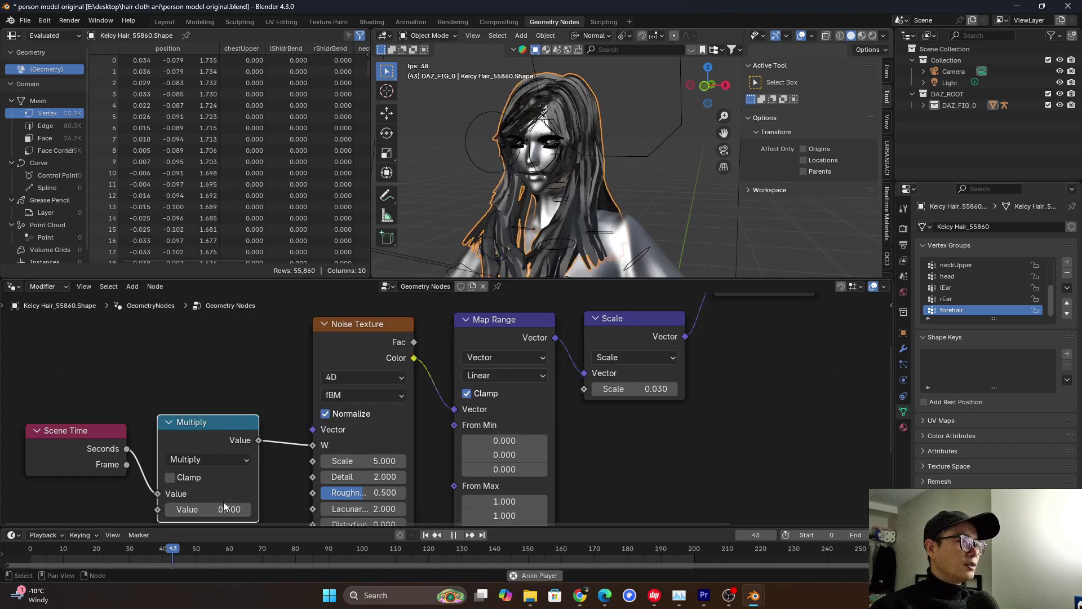
click(219, 509)
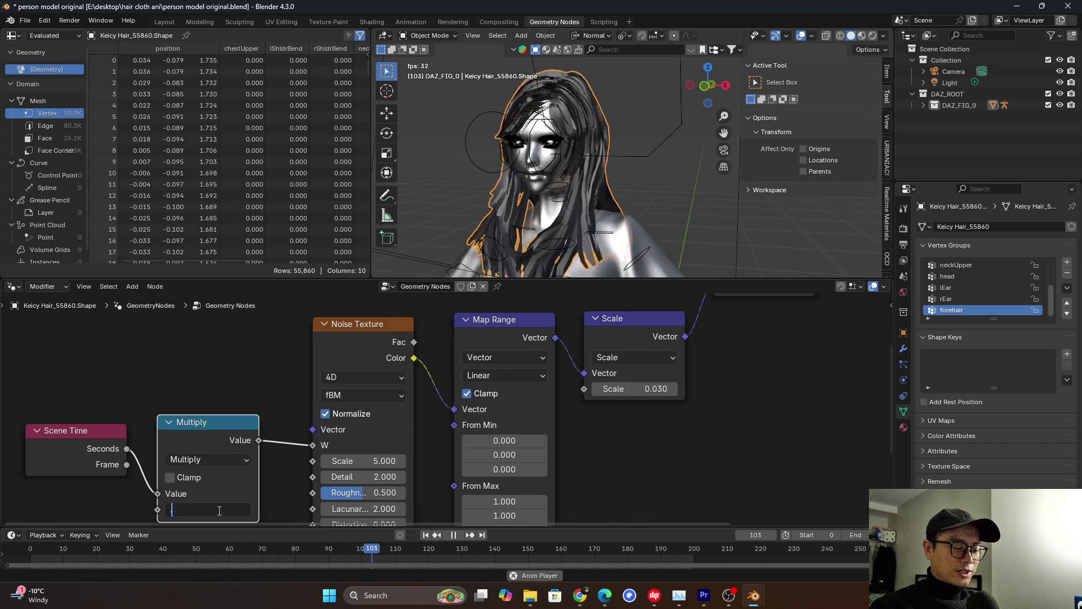
text(0.1)
key(Return)
scroll(583, 133, down, 3)
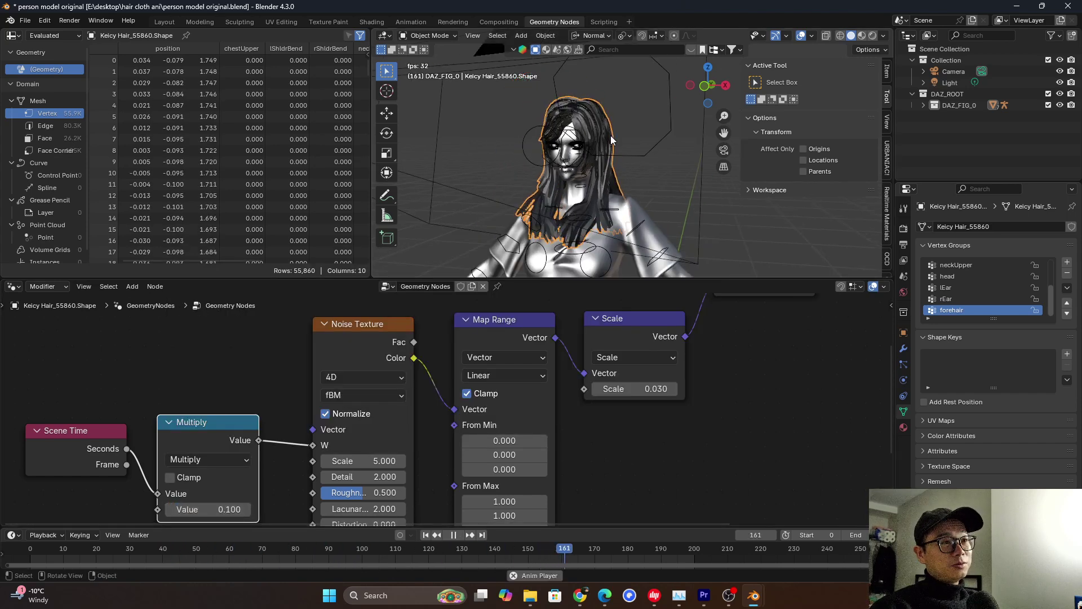
scroll(583, 133, up, 5)
middle_drag(583, 133, 633, 147)
- Move the Group Input node farther from Set Position and select all nodes of the noise offset chain
scroll(445, 400, down, 4)
drag(342, 332, 153, 332)
drag(267, 356, 550, 507)
- Stop playback and examine the hair from several angles, comparing the area near the scalp with the lower strands
shift+middle_drag(600, 166, 646, 192)
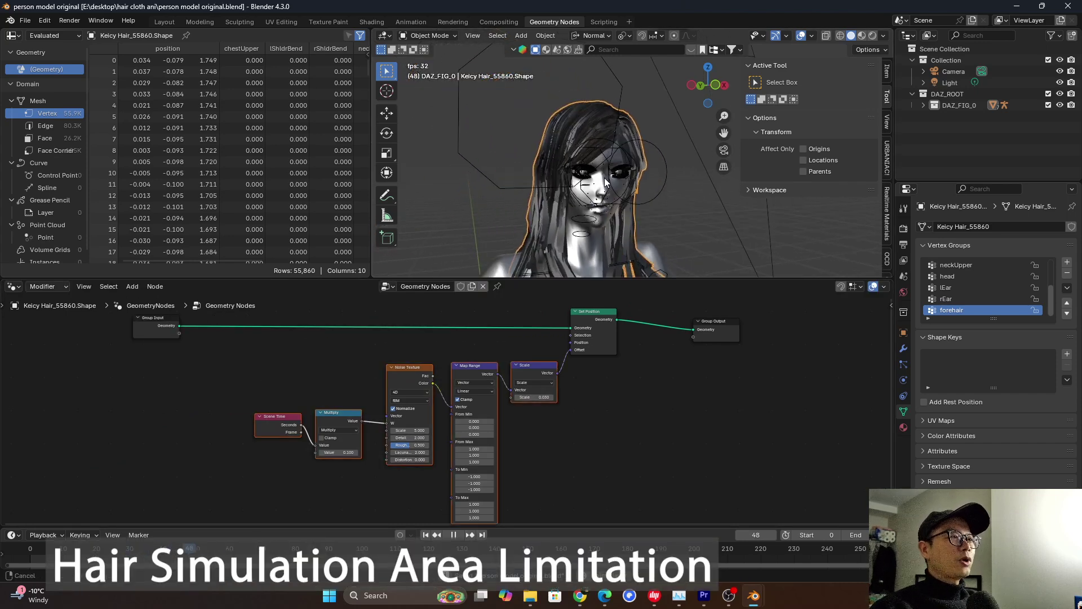
key(space)
middle_drag(597, 140, 722, 153)
middle_drag(459, 130, 482, 157)
scroll(553, 136, up, 1)
mouse_move(552, 136)
shift+middle_down()
mouse_move(602, 163)
mouse_move(566, 164)
mouse_move(537, 124)
shift+middle_up()
scroll(566, 164, up, 2)
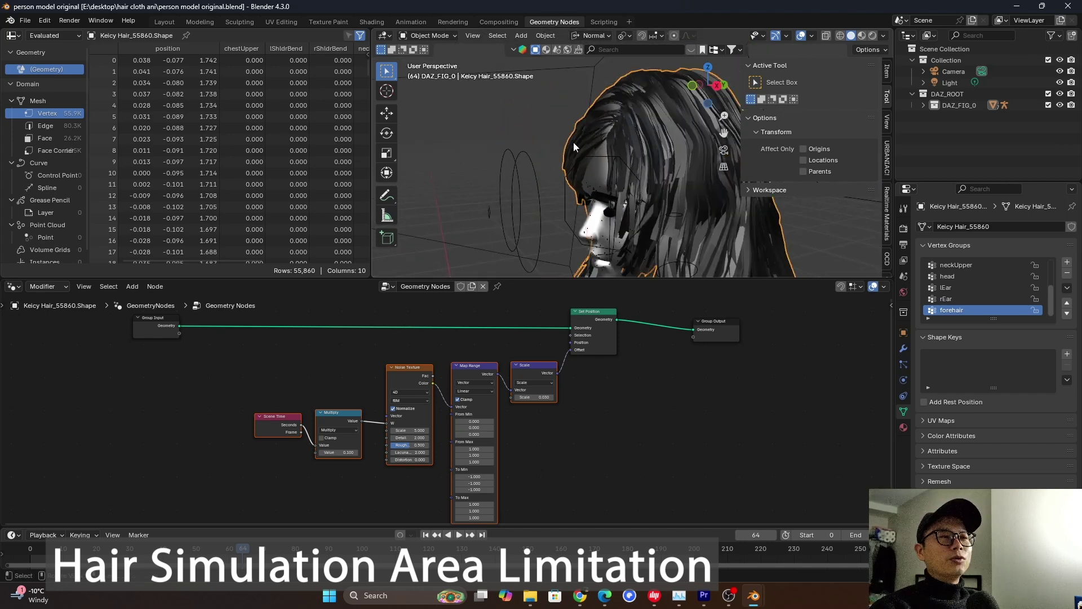
scroll(586, 147, down, 3)
shift+middle_drag(599, 171, 558, 94)
shift+middle_drag(597, 218, 464, 158)
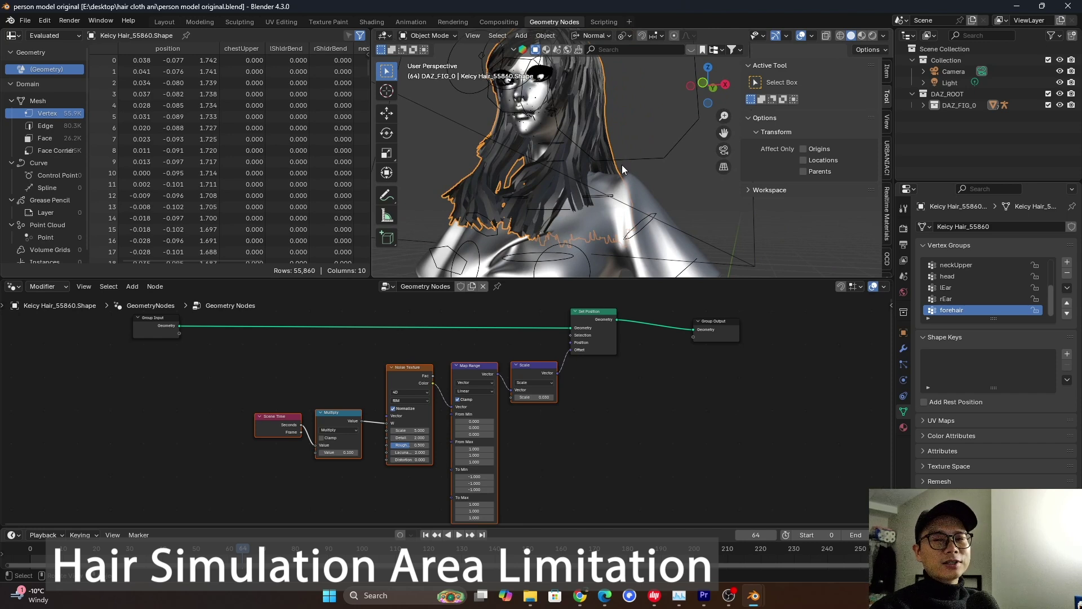
middle_drag(614, 135, 645, 188)
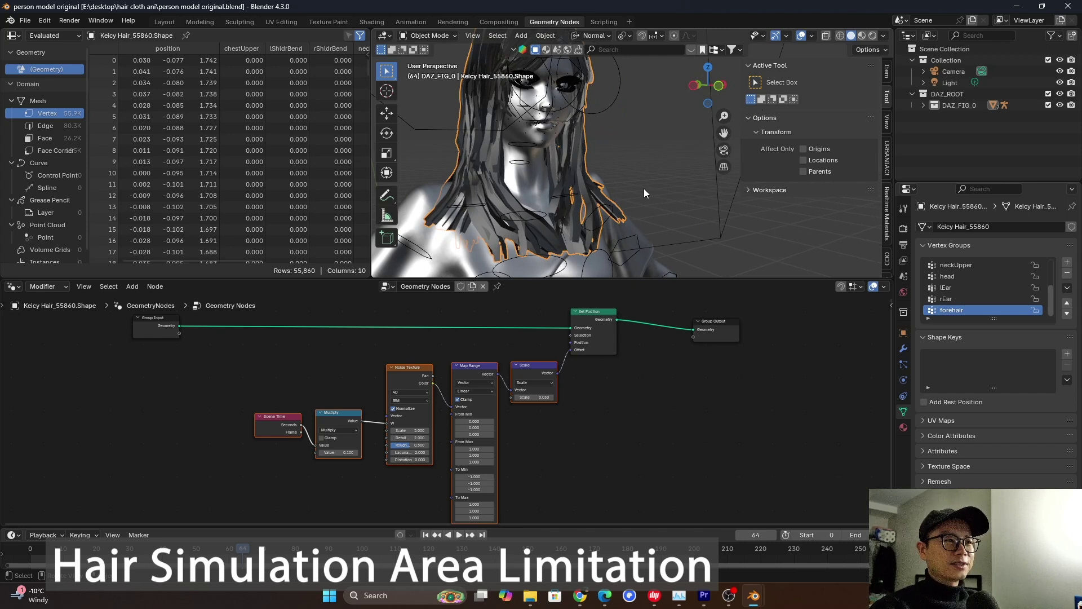
middle_drag(633, 191, 605, 203)
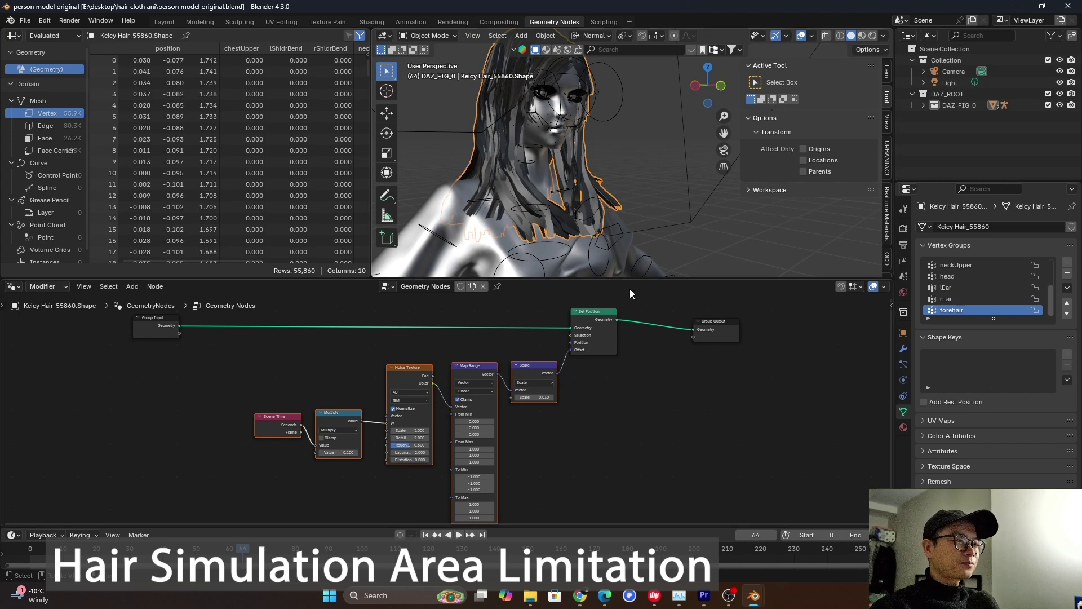
middle_drag(581, 254, 665, 126)
click(642, 132)
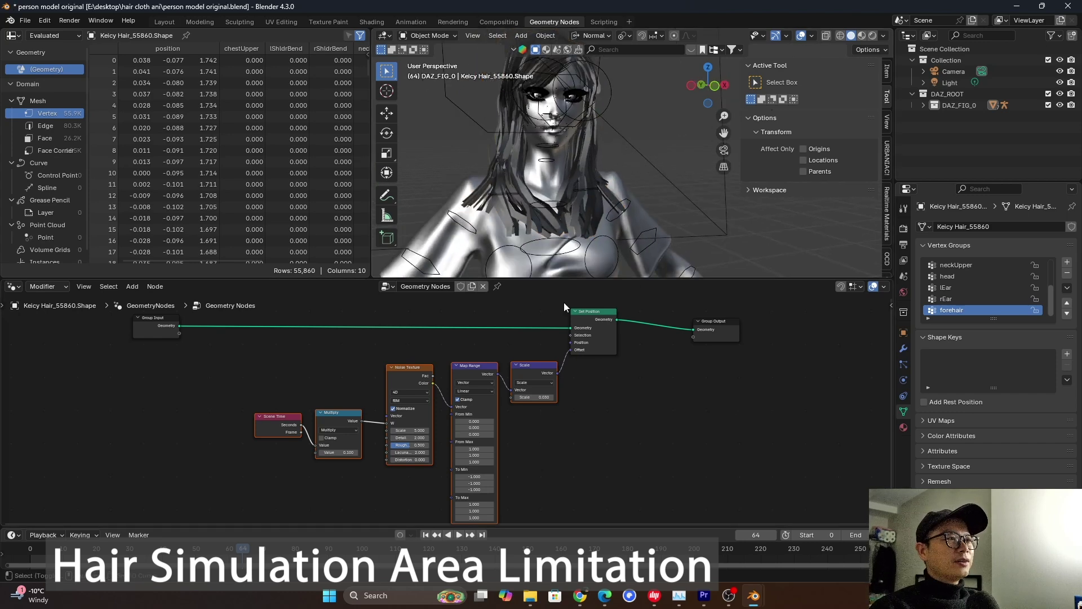
- Move the selected noise offset nodes away from Set Position to make room for another node
scroll(444, 411, down, 1)
drag(521, 374, 372, 403)
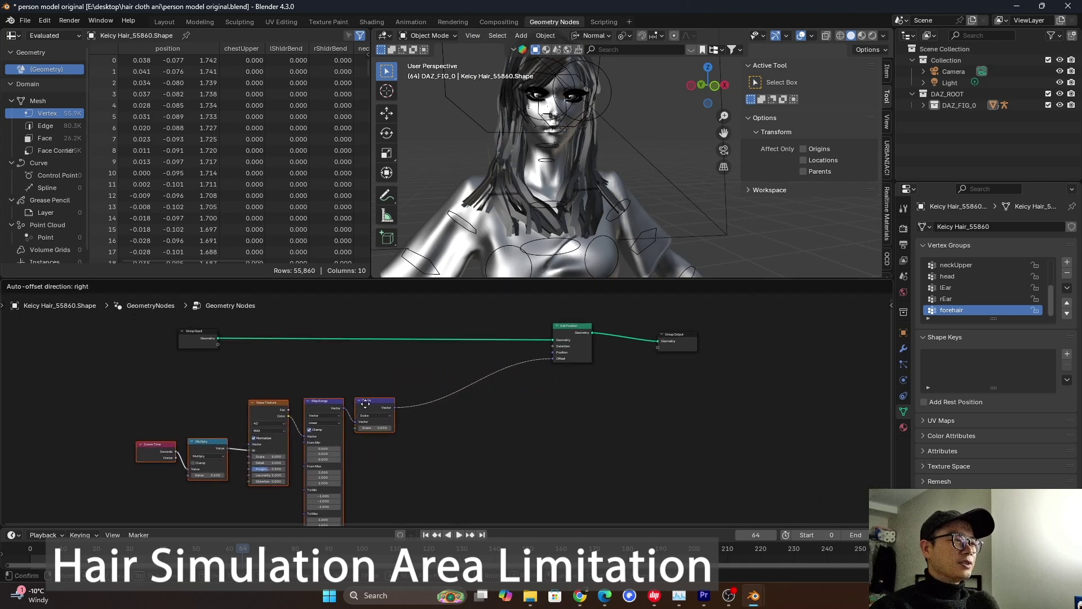
scroll(594, 353, up, 2)
key(shift+a)
click(500, 348)
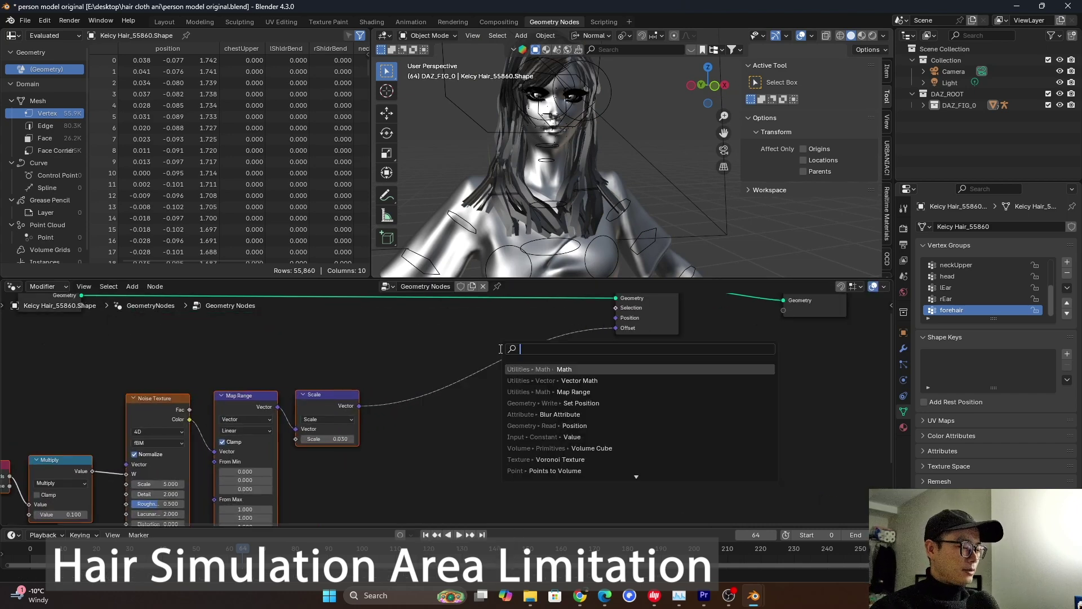
click(370, 356)
- Duplicate the Scale node, place the copy between the original and the Set Position Offset, and give it a scale of 1
click(330, 403)
key(shift+d)
click(504, 375)
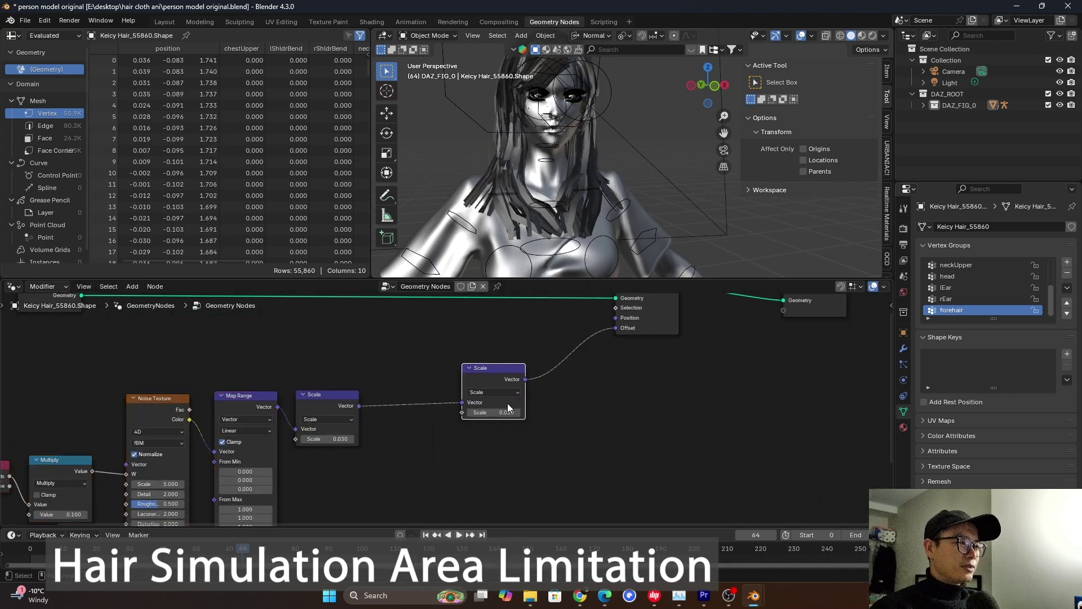
drag(489, 367, 530, 382)
middle_drag(549, 389, 558, 377)
drag(558, 376, 564, 391)
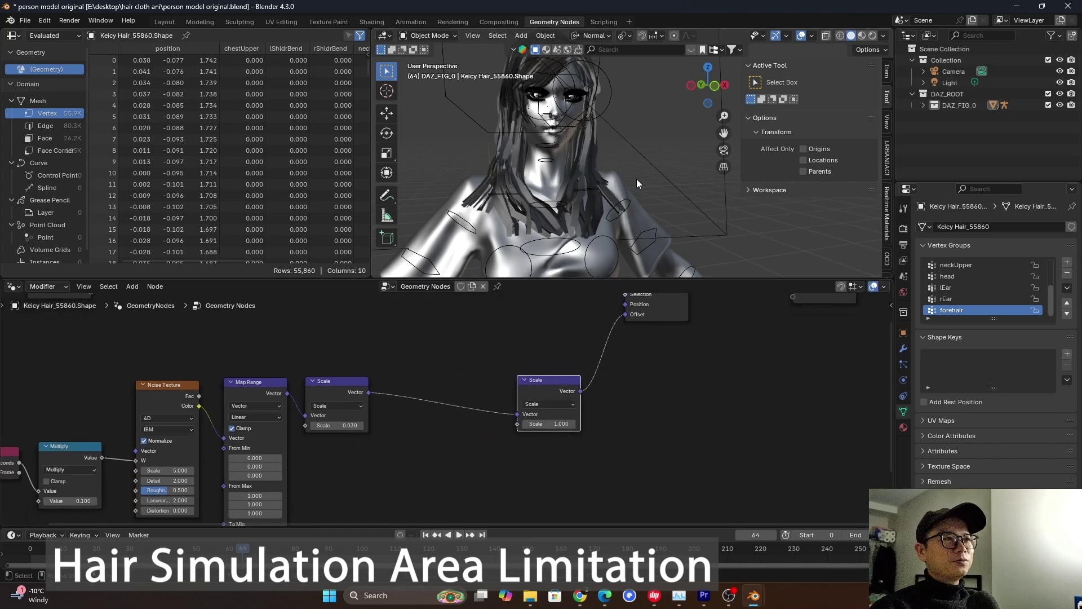
- Switch the hair to Weight Paint mode and examine the weights of the forehair vertex group
middle_drag(634, 147, 538, 109)
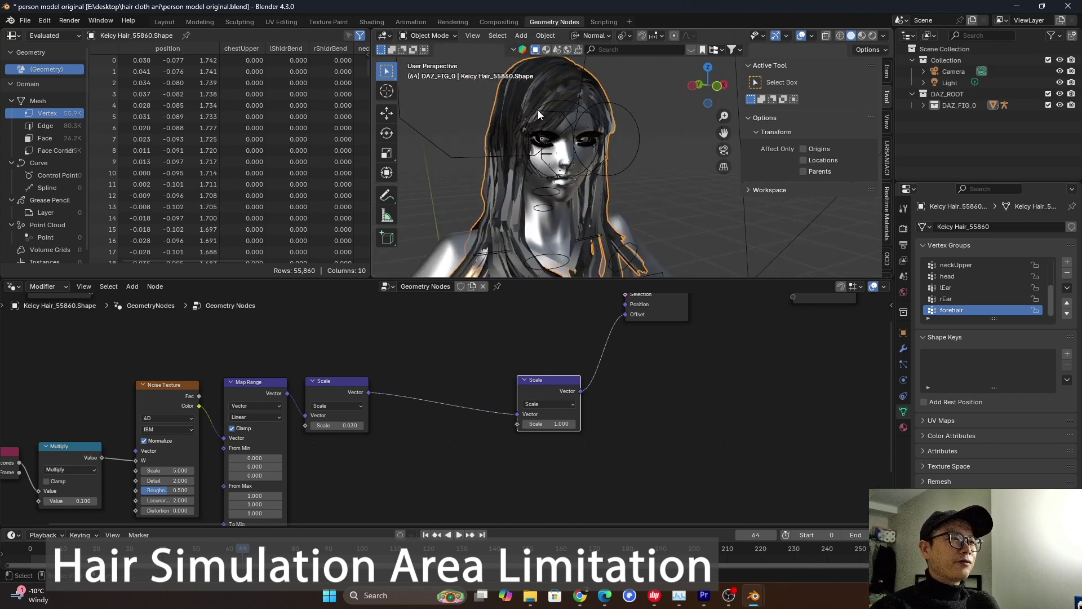
key(ctrl+Tab)
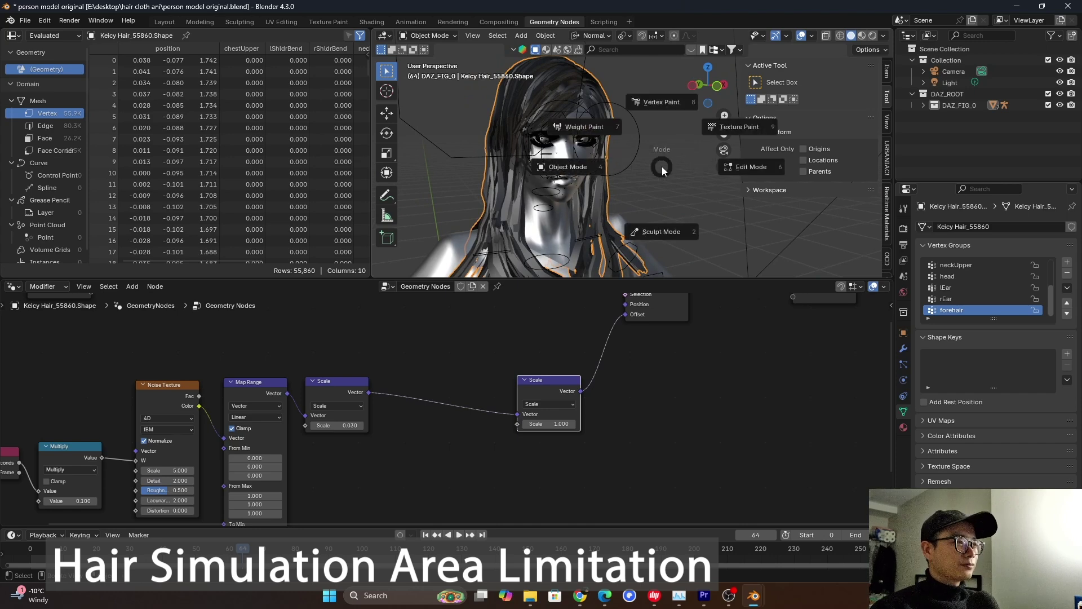
click(620, 130)
scroll(622, 135, up, 2)
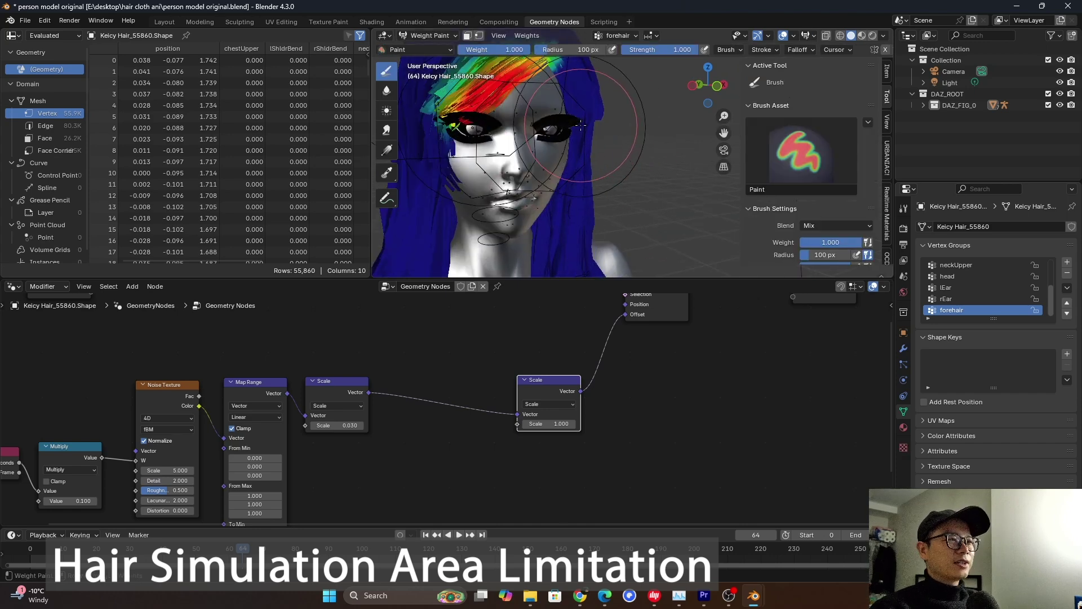
scroll(576, 137, up, 2)
scroll(576, 136, down, 5)
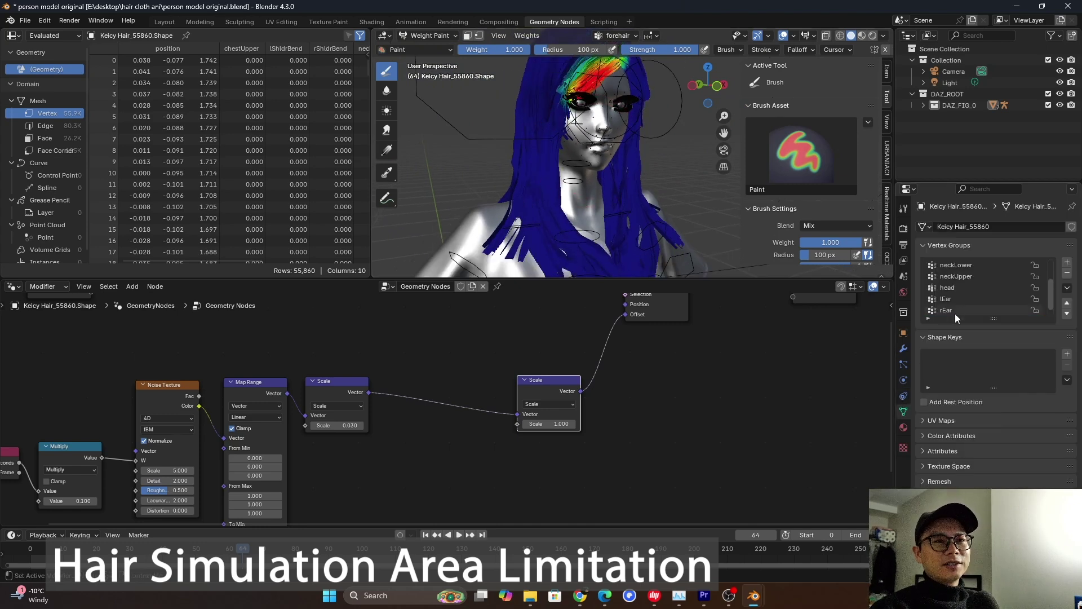
- Select the chestUpper vertex group and examine its weights on the hair from several angles
click(951, 299)
click(952, 312)
shift+middle_drag(616, 103, 609, 169)
scroll(600, 161, up, 2)
scroll(1015, 298, up, 4)
click(976, 259)
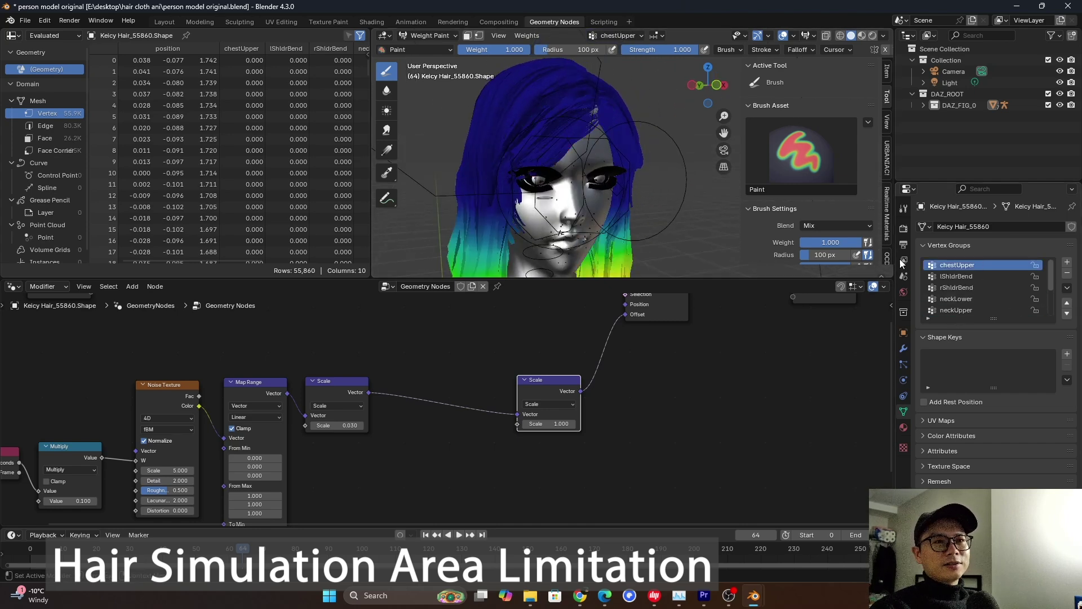
scroll(575, 231, down, 2)
mouse_move(572, 231)
middle_down()
mouse_move(527, 180)
mouse_move(587, 181)
middle_up()
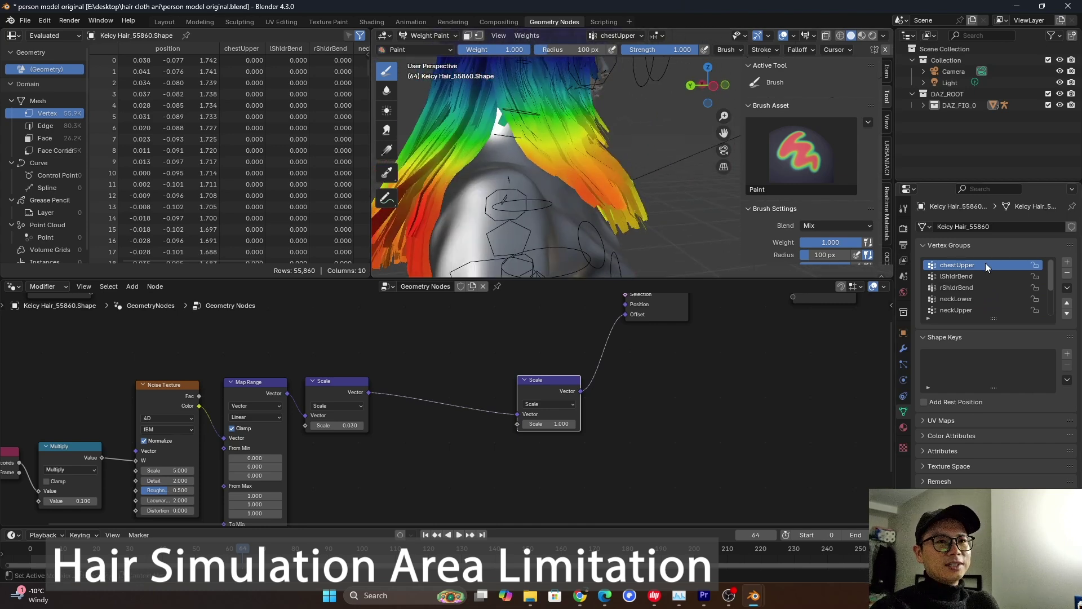
middle_drag(693, 225, 484, 181)
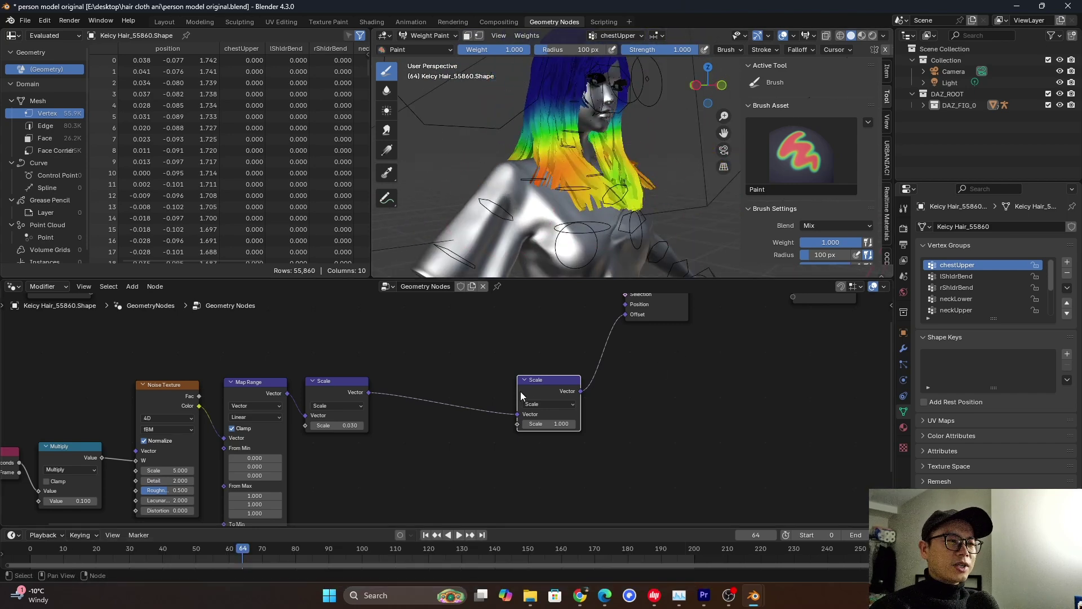
- Shift the second Scale node slightly farther from the first and add a Named Attribute node below the link between them
drag(538, 384, 561, 386)
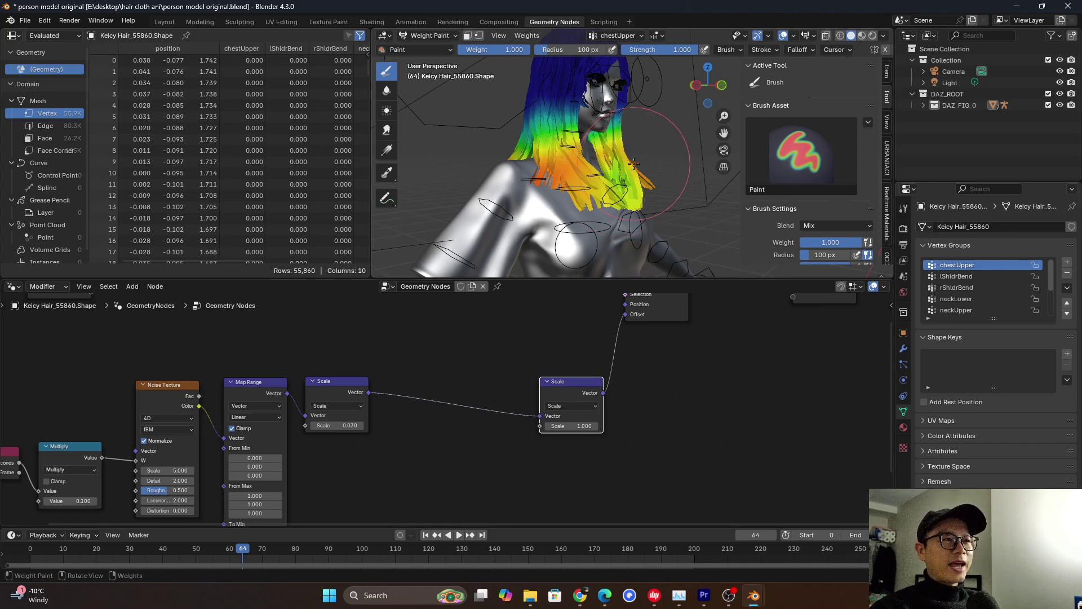
middle_drag(620, 166, 555, 146)
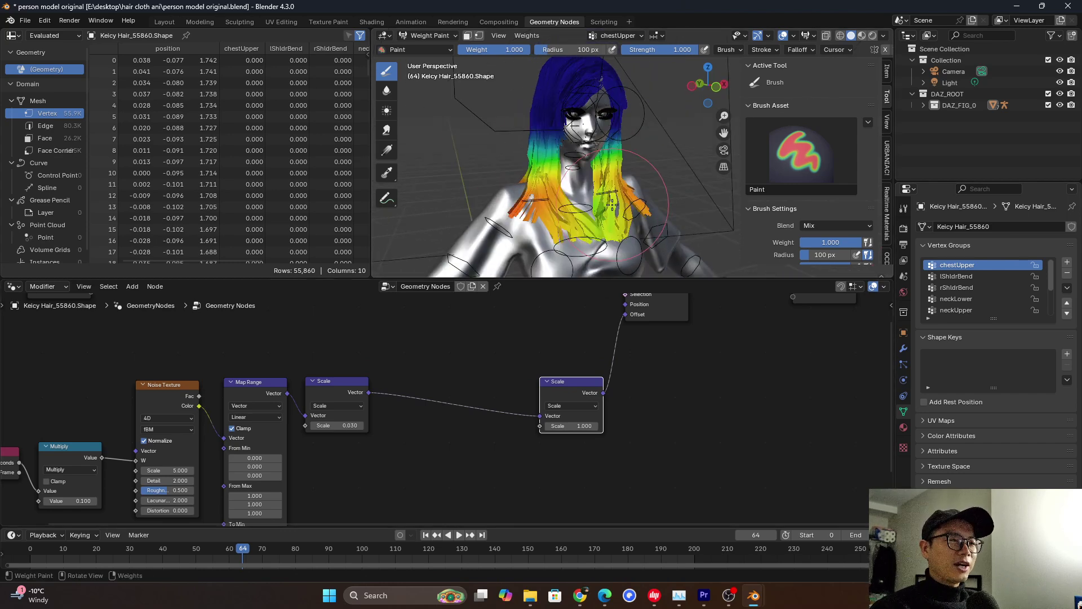
shift+middle_drag(676, 176, 669, 164)
middle_drag(562, 402, 553, 347)
key(shift+a)
text(name)
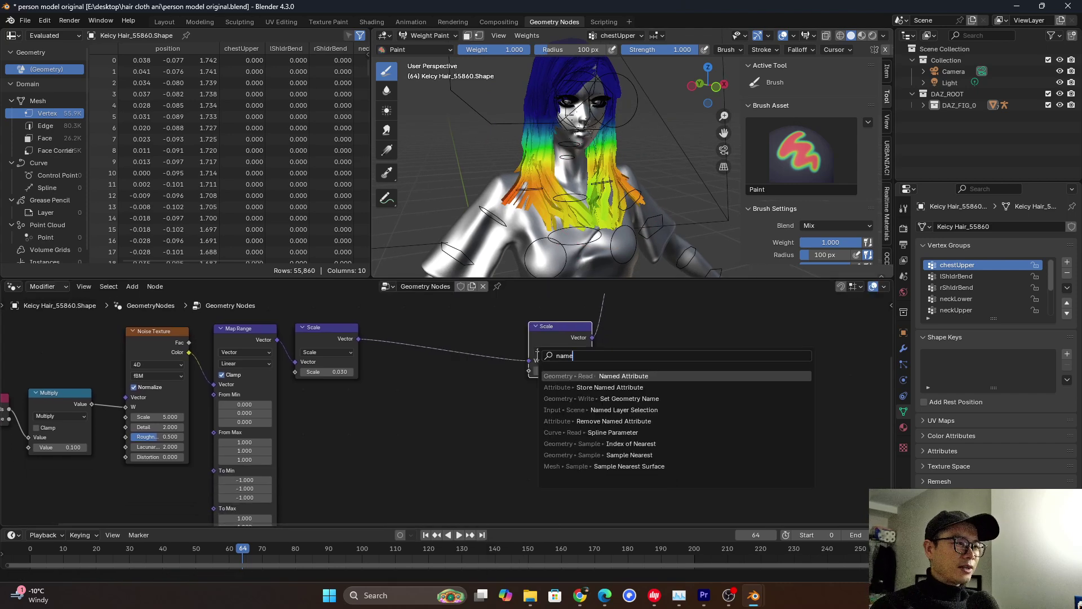
key(Return)
click(476, 409)
- Set the Named Attribute node to read the chestUpper attribute and move it farther from the second Scale node
scroll(475, 409, up, 1)
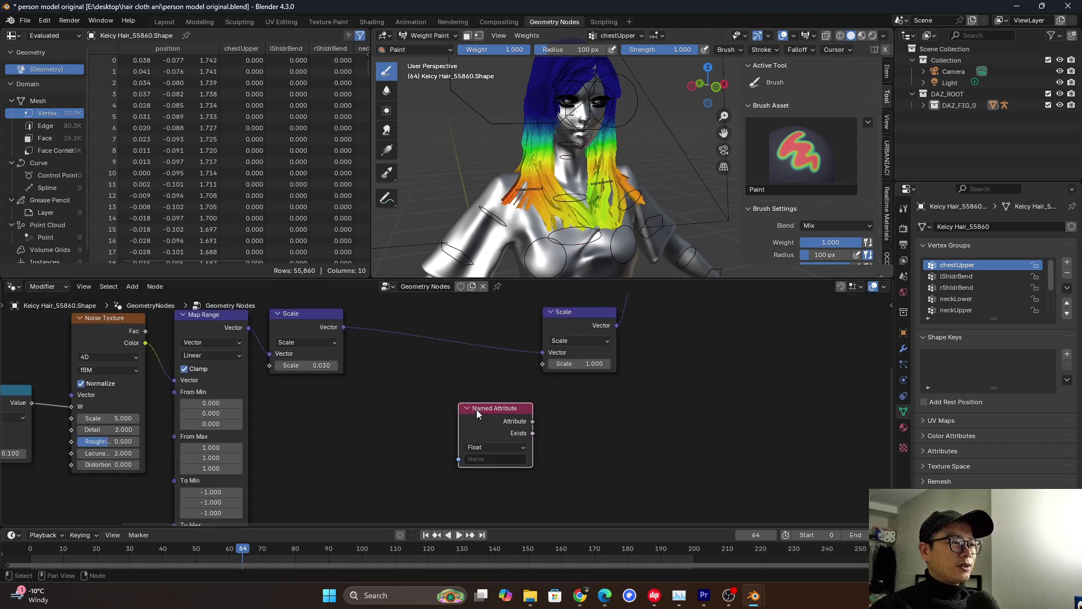
scroll(607, 413, down, 3)
click(170, 379)
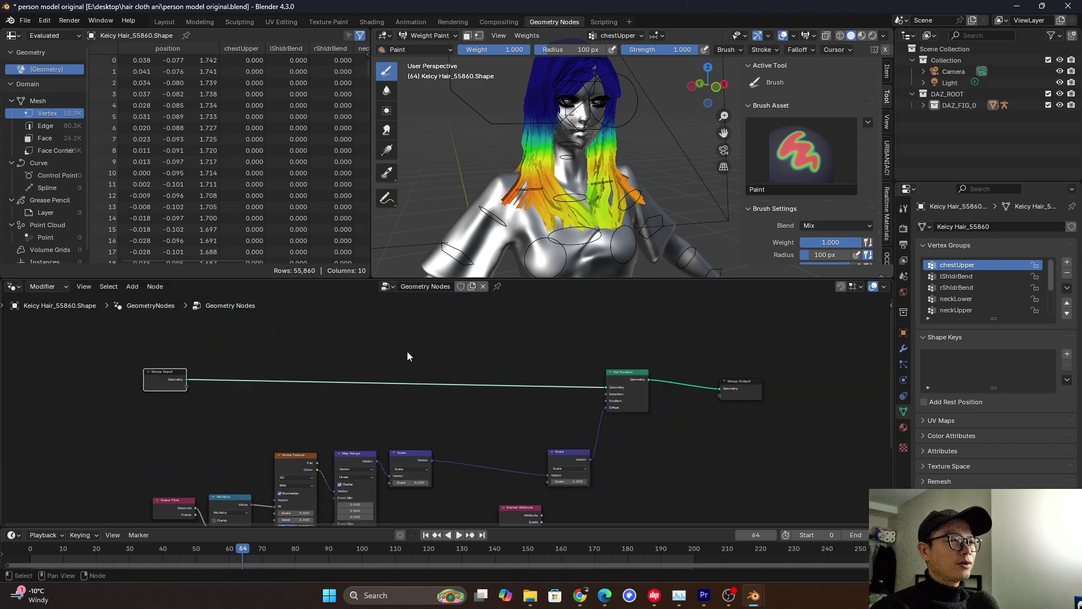
middle_drag(549, 456, 536, 394)
scroll(588, 439, up, 3)
scroll(575, 423, up, 3)
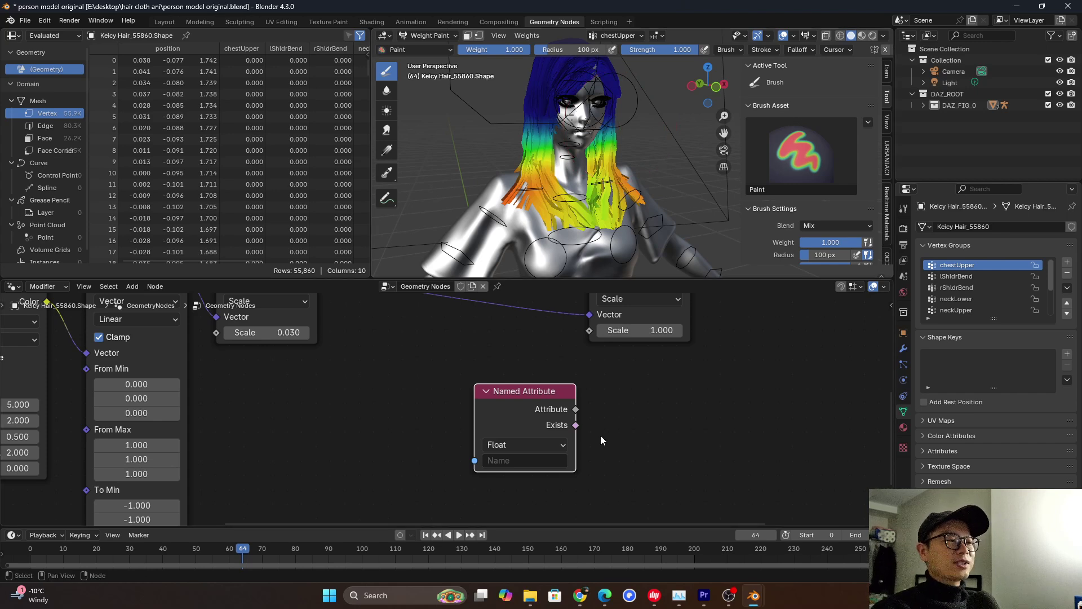
scroll(574, 413, up, 1)
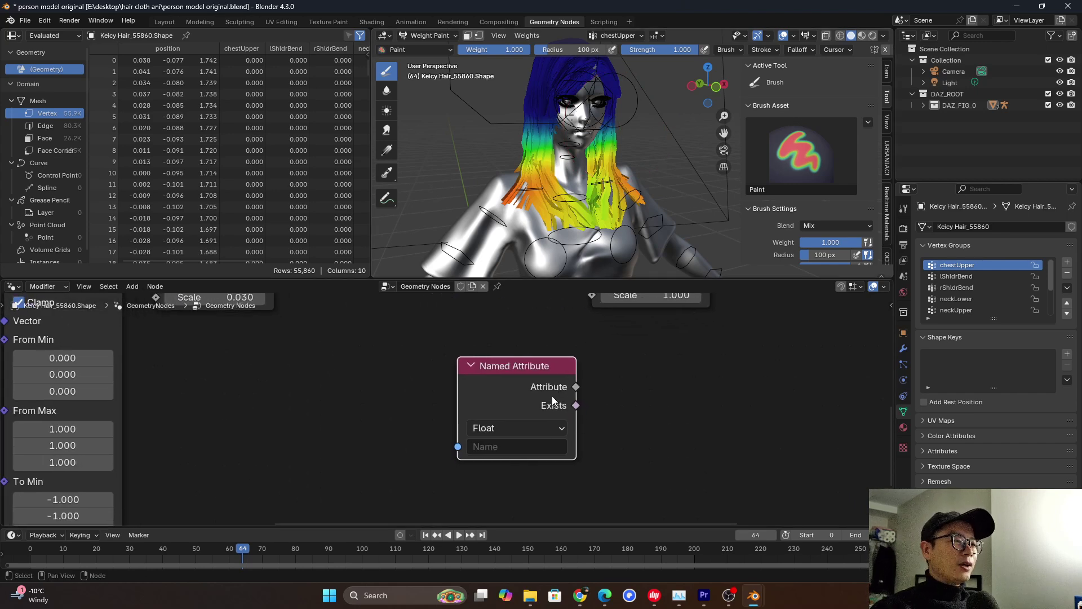
click(508, 446)
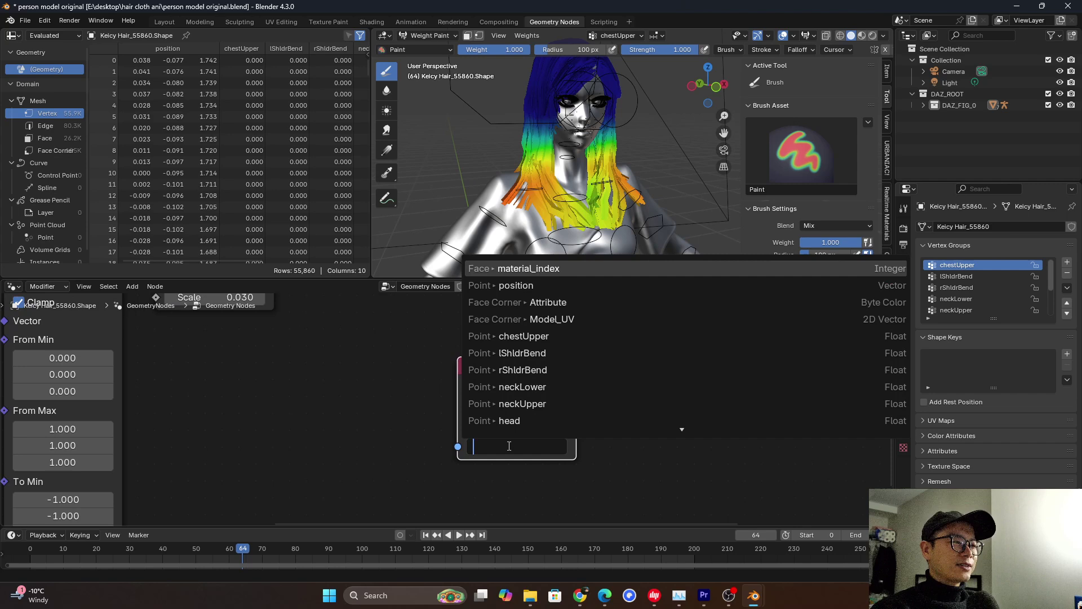
click(547, 337)
drag(515, 370, 442, 375)
- Duplicate the chestUpper Named Attribute node and place the copy directly below the original
scroll(462, 391, down, 4)
middle_drag(463, 391, 462, 371)
key(shift+d)
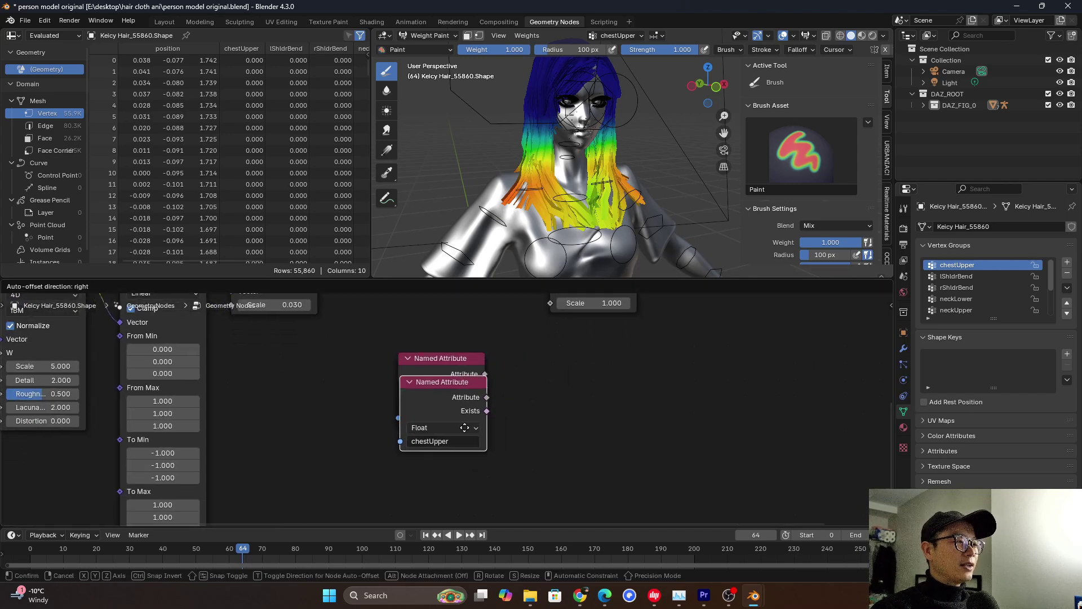
click(464, 489)
scroll(460, 491, up, 1)
- Set the duplicated Named Attribute node to read the forehair attribute, checking the name in the vertex group list
click(455, 495)
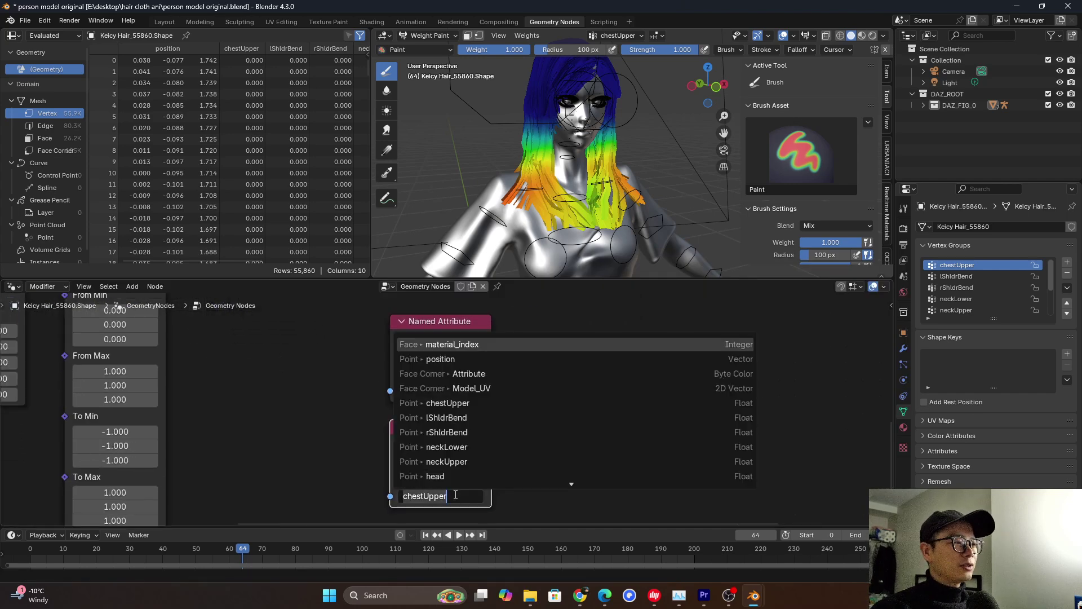
key(Down)
key(Down)
key(Down)
key(Down)
key(Down)
key(Down)
key(Down)
key(Down)
key(Down)
key(Down)
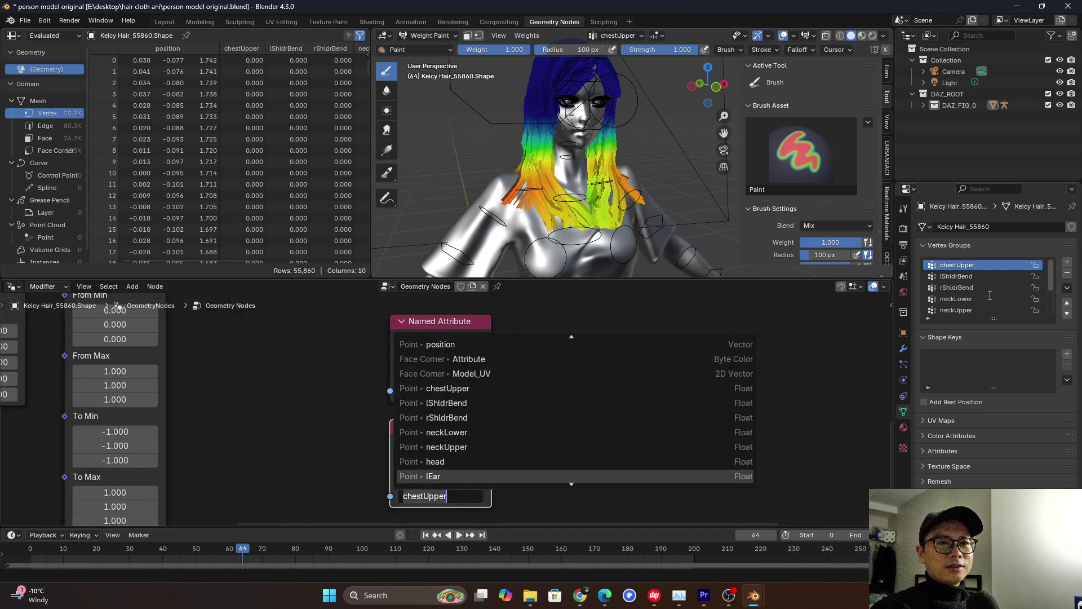
click(1057, 285)
drag(1052, 283, 1068, 326)
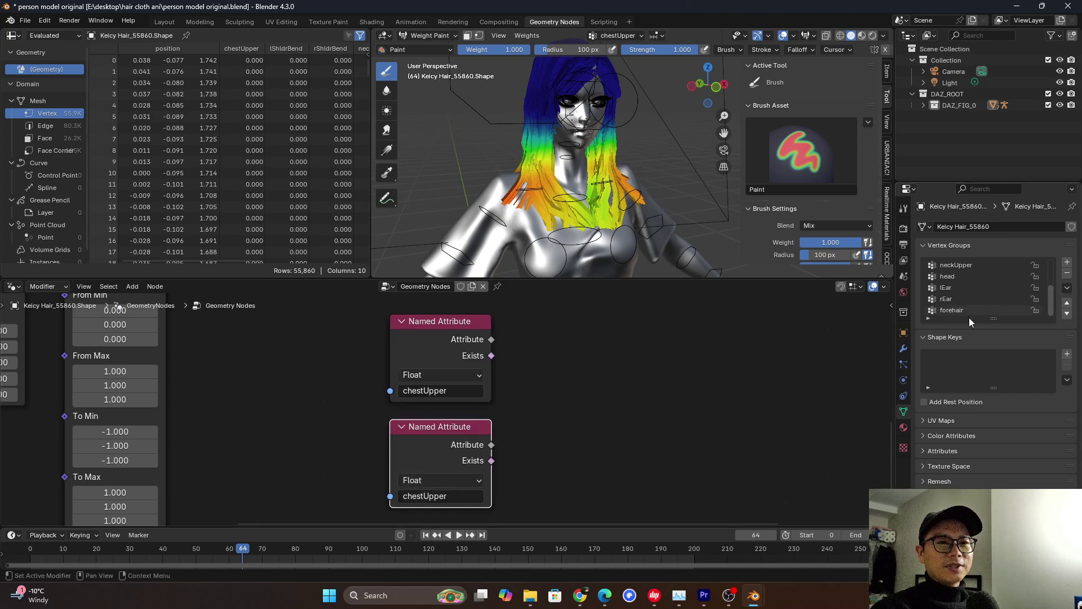
click(431, 497)
text(f)
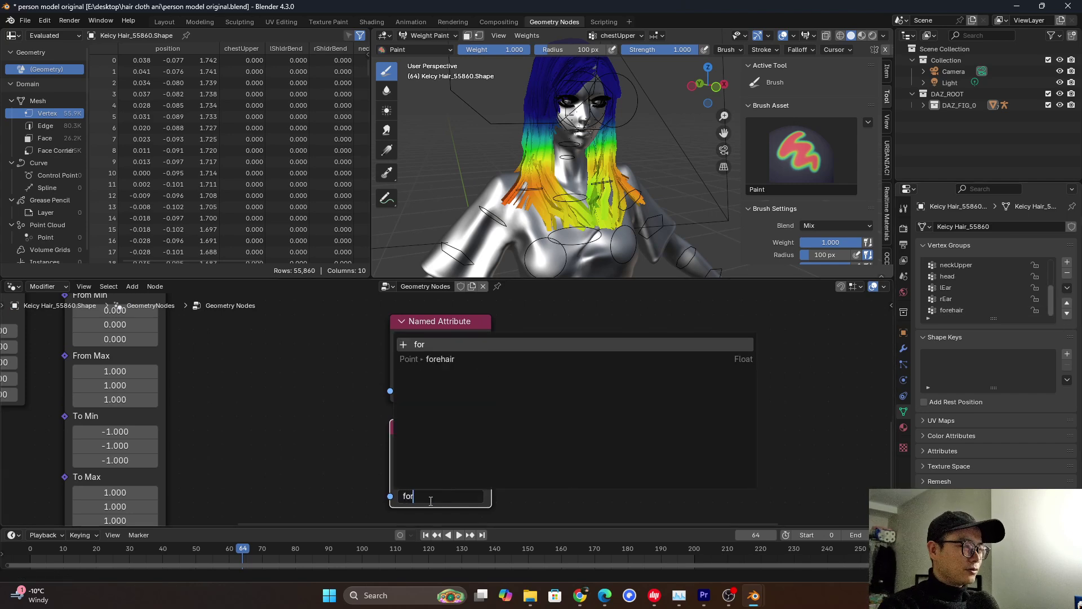
text(ore)
click(445, 359)
- Return the hair to Object Mode and connect the chestUpper attribute to the second Scale node's Scale input
middle_drag(457, 380, 532, 445)
scroll(549, 397, up, 2)
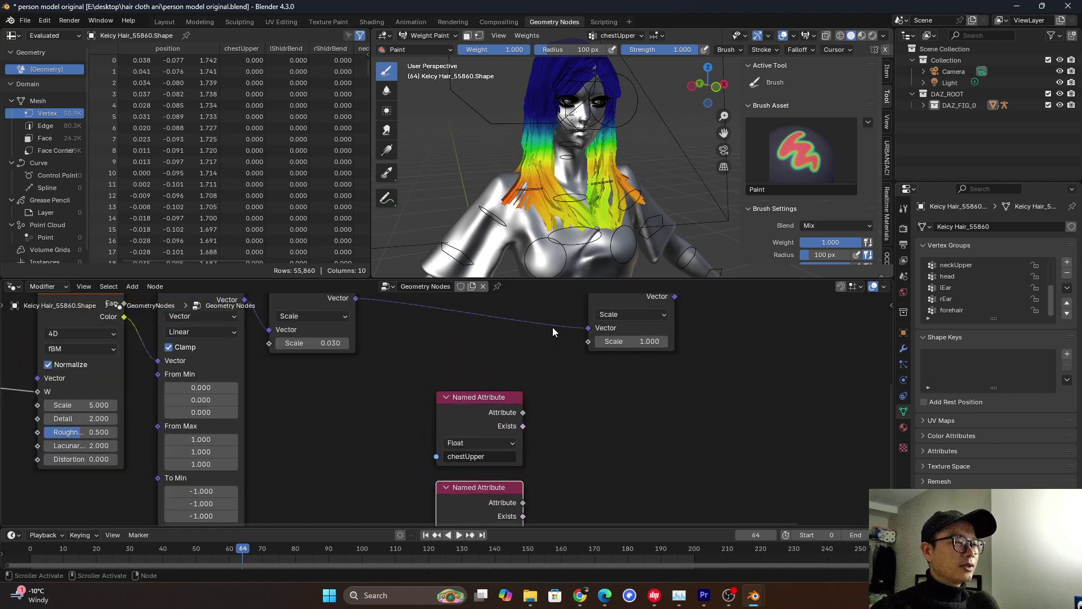
key(ctrl+Tab)
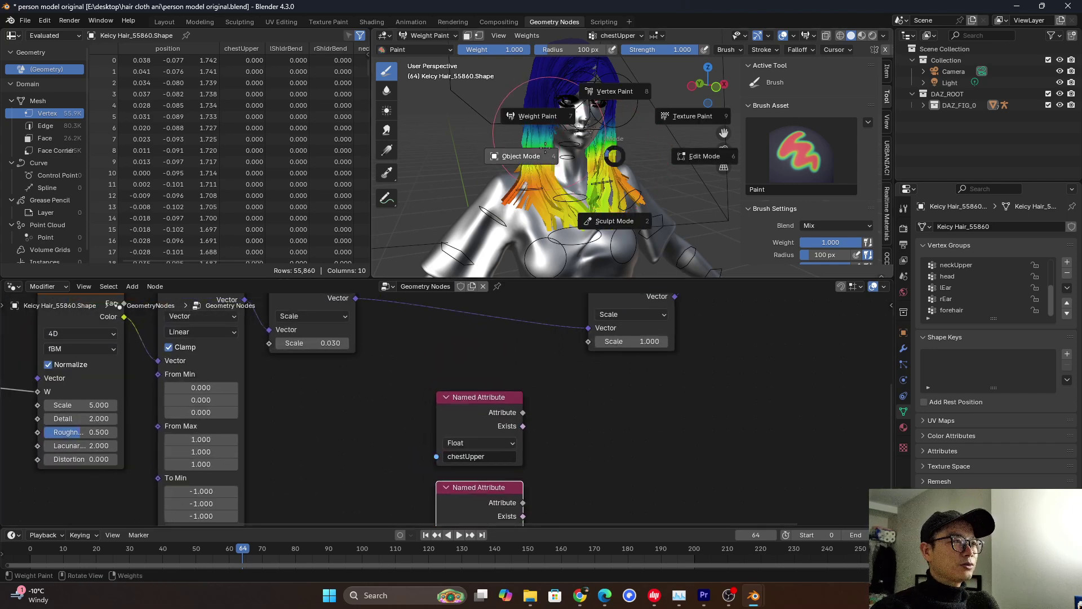
click(542, 163)
scroll(583, 419, up, 1)
middle_drag(583, 419, 562, 425)
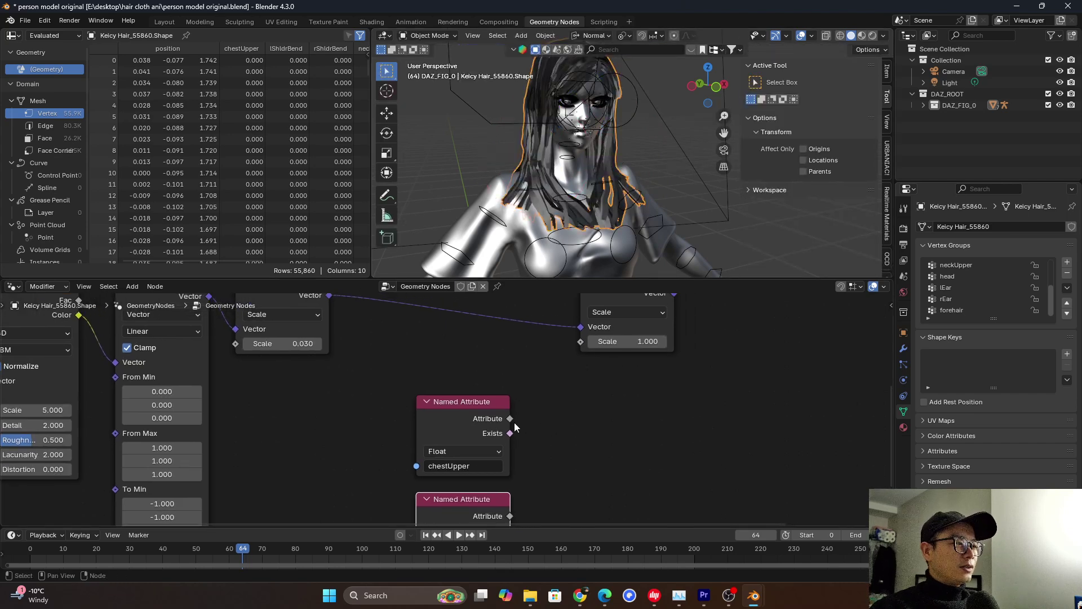
drag(509, 418, 581, 341)
- Play the animation and examine how the lower hair strands move around the chest and shoulders
key(space)
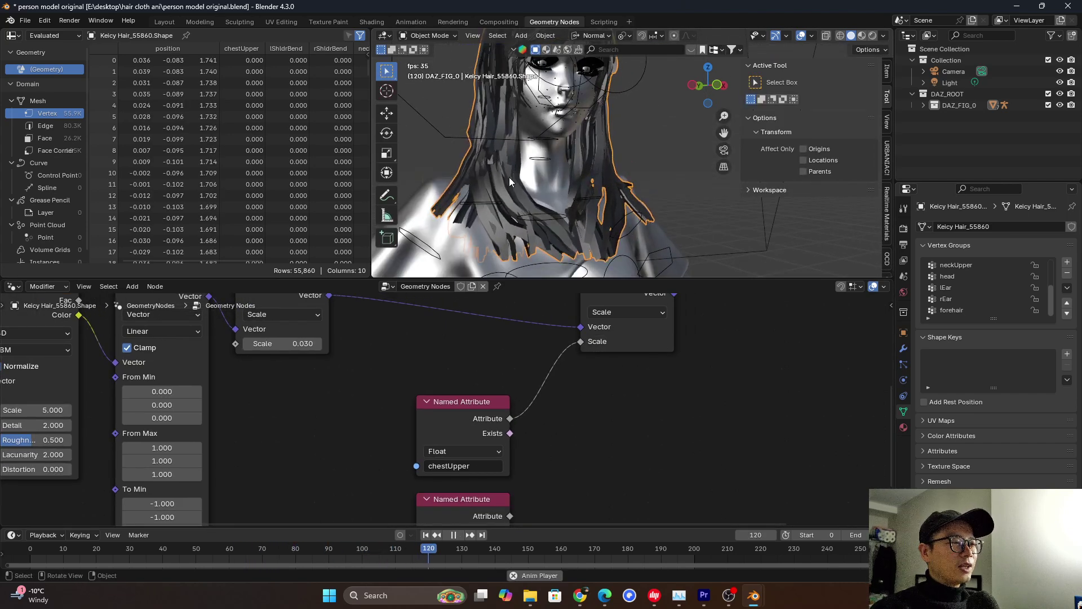
middle_drag(509, 177, 550, 174)
key(space)
scroll(671, 432, down, 2)
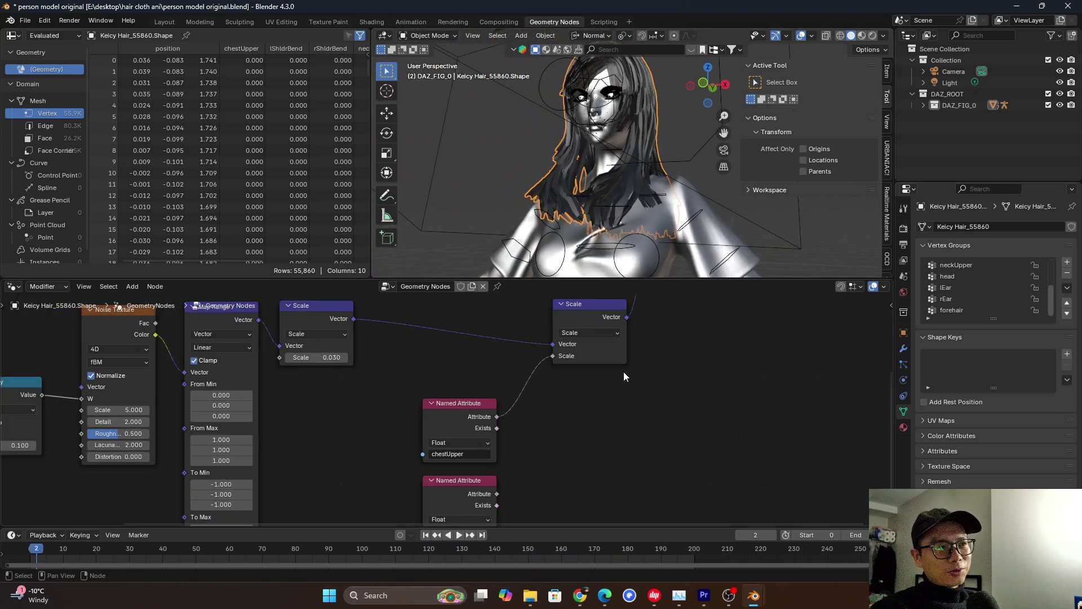
- Connect the forehair attribute to the second Scale node's Scale input in place of chestUpper
middle_drag(554, 415, 551, 397)
scroll(503, 469, up, 1)
drag(501, 480, 558, 330)
middle_drag(608, 320, 624, 351)
- Play the animation and examine the movement of the front hair around the face
middle_drag(629, 107, 603, 120)
scroll(632, 161, up, 4)
key(space)
key(space)
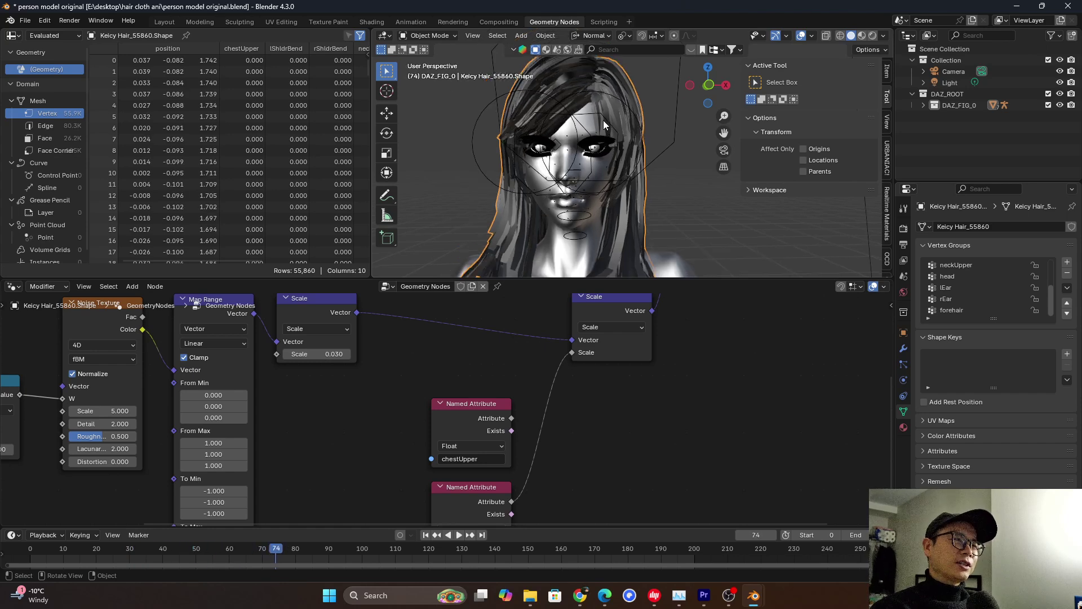
key(space)
- Duplicate the Multiply node, insert the copy between the forehair attribute and the Scale node, and set its value to 0.5
scroll(390, 349, down, 3)
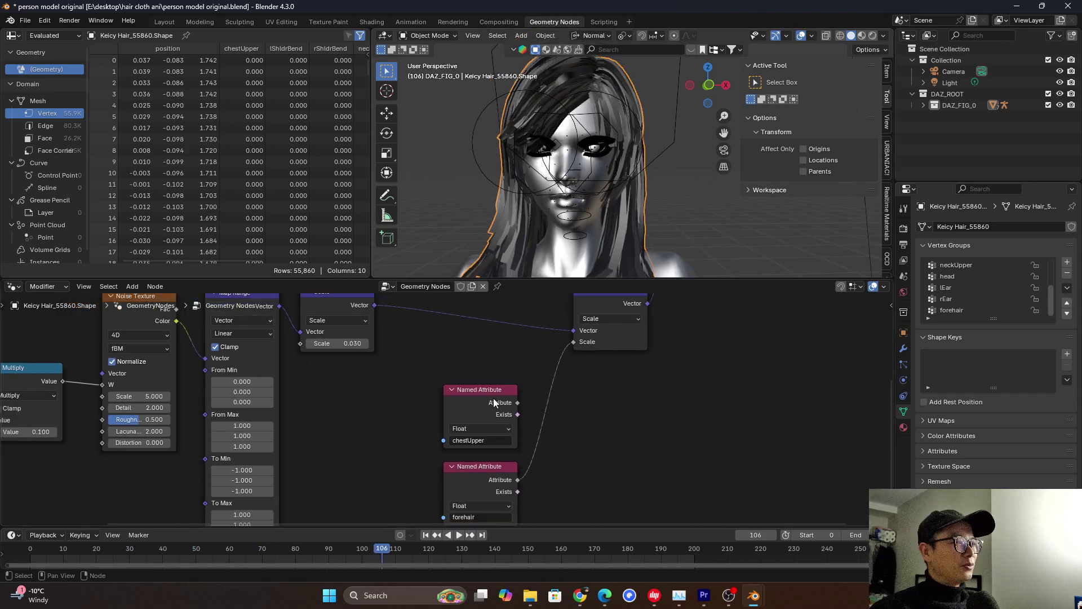
click(106, 376)
key(shift+d)
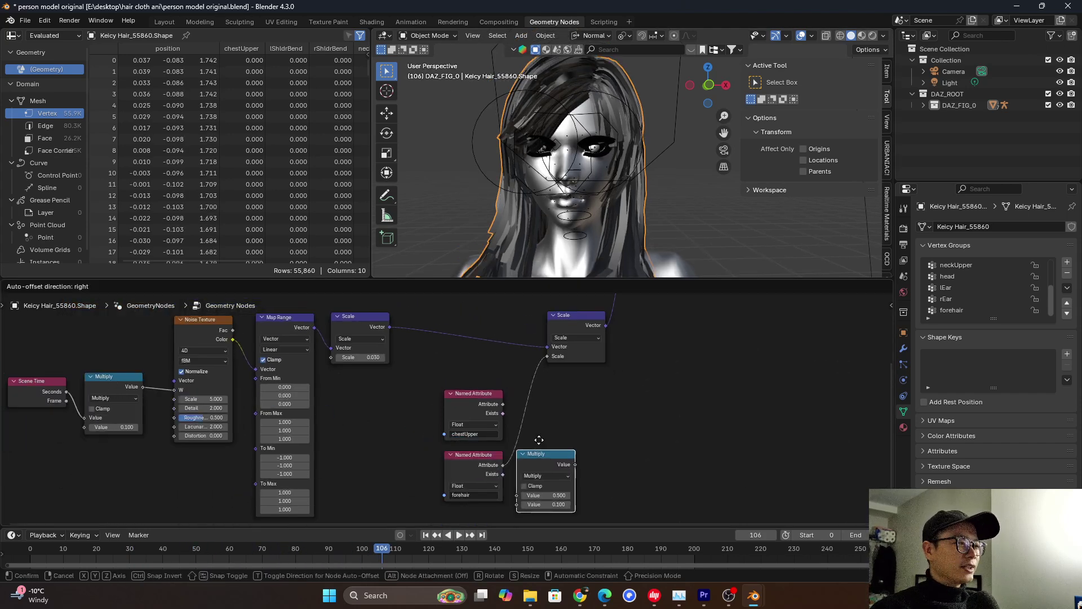
click(542, 451)
scroll(539, 465, up, 2)
click(539, 490)
text(.5)
key(Return)
- Play the animation to check the front hair and set the forehair Multiply value to 0.3
key(space)
mouse_move(590, 148)
middle_down()
mouse_move(553, 135)
mouse_move(591, 128)
middle_up()
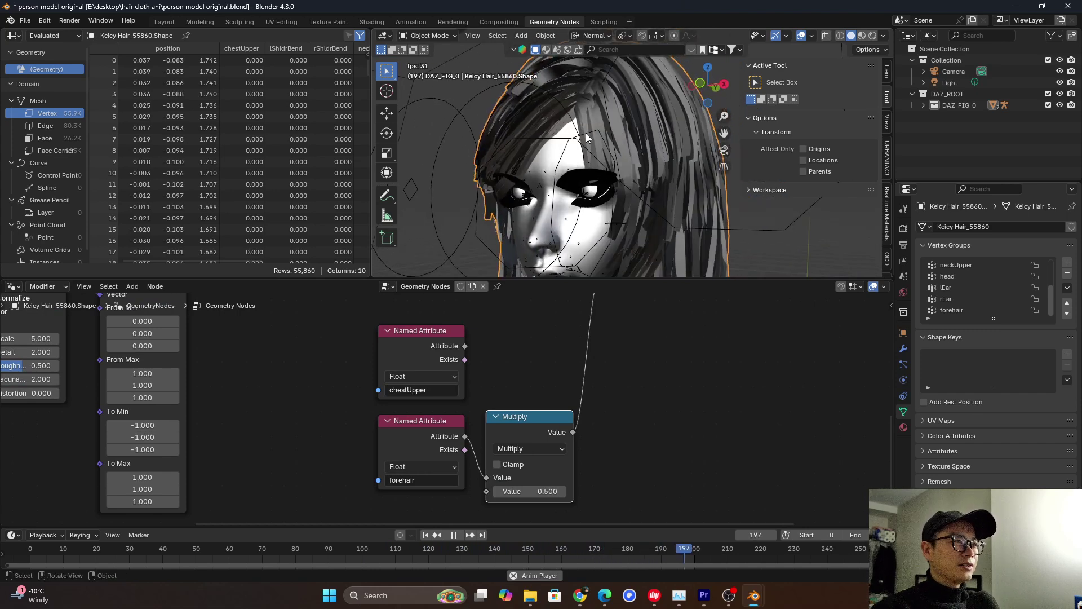
click(550, 492)
key(BackSpace)
text(0.3)
key(Return)
key(space)
- Switch the hair to Weight Paint mode and examine the chestUpper weights from both sides of the head
scroll(568, 393, down, 3)
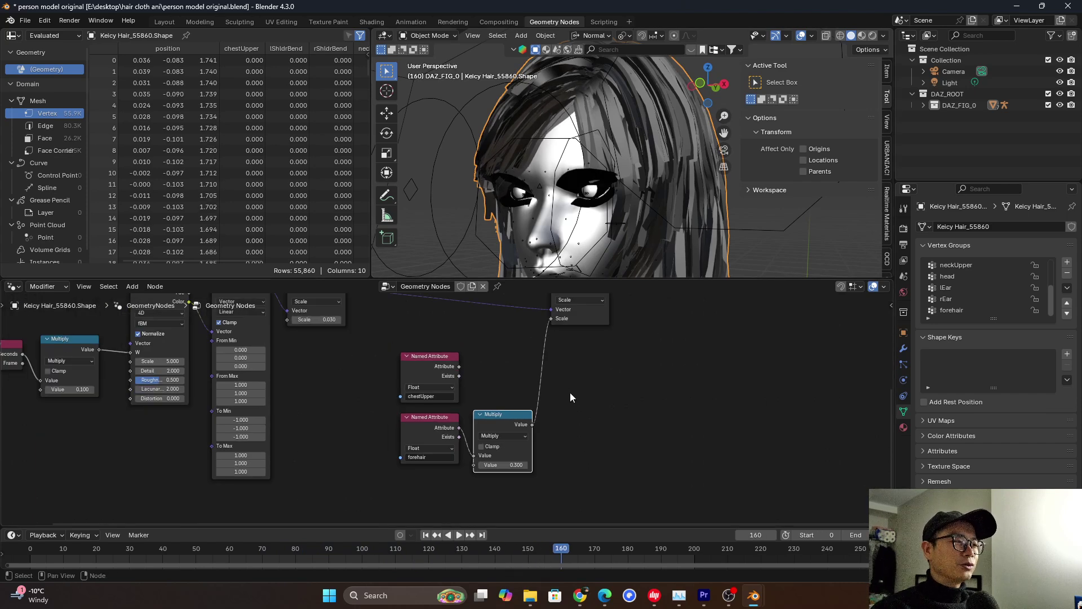
scroll(497, 435, up, 1)
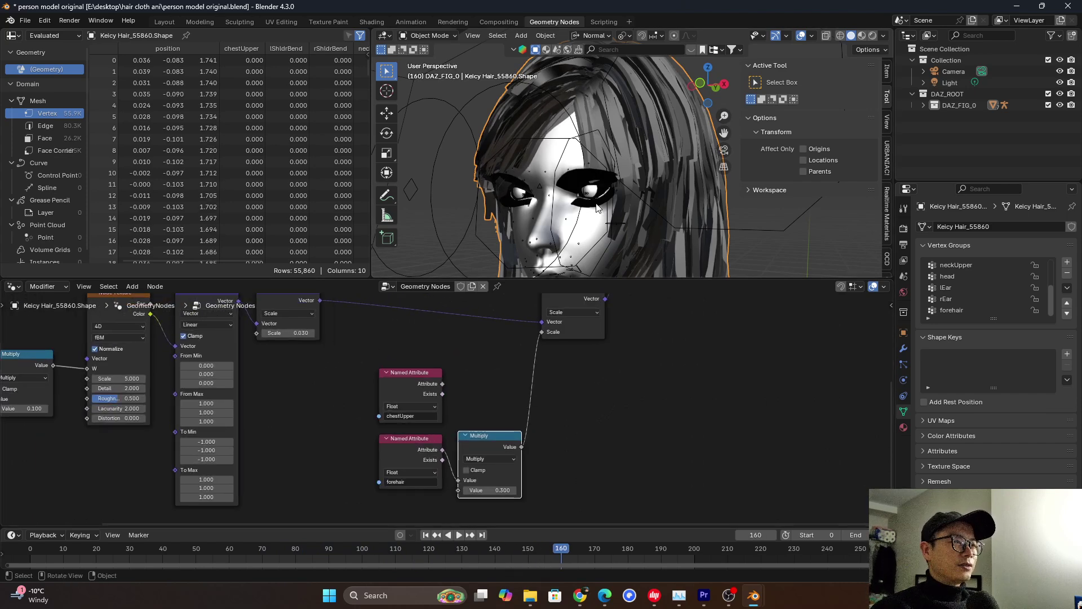
scroll(608, 209, down, 1)
mouse_move(616, 192)
shift+middle_down()
mouse_move(658, 196)
mouse_move(615, 156)
mouse_move(617, 188)
mouse_move(646, 237)
mouse_move(622, 192)
mouse_move(616, 220)
shift+middle_up()
key(ctrl+Tab)
click(551, 119)
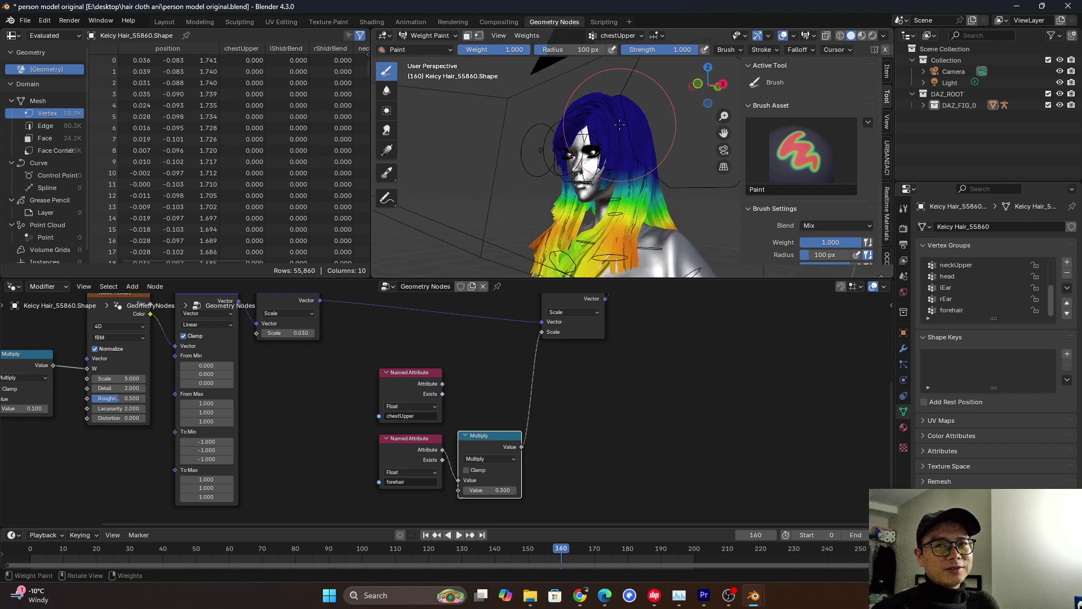
mouse_move(619, 124)
middle_down()
mouse_move(608, 145)
mouse_move(575, 135)
mouse_move(669, 137)
middle_up()
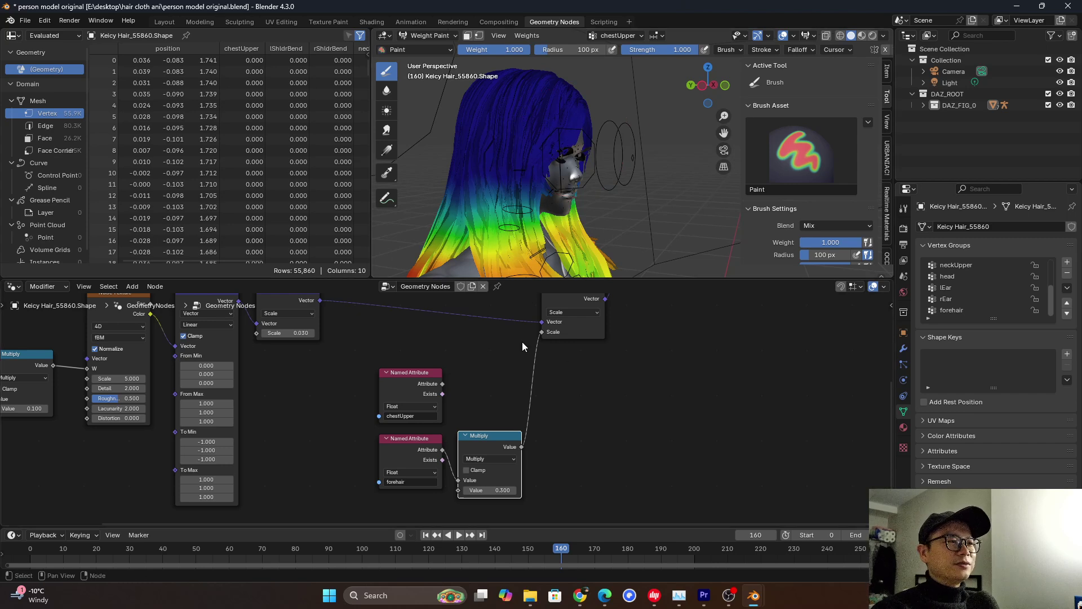
- Duplicate the forehair Multiply node, change the copy to Add, and insert it between Multiply and the Scale node
key(shift+d)
click(596, 427)
click(597, 432)
click(601, 454)
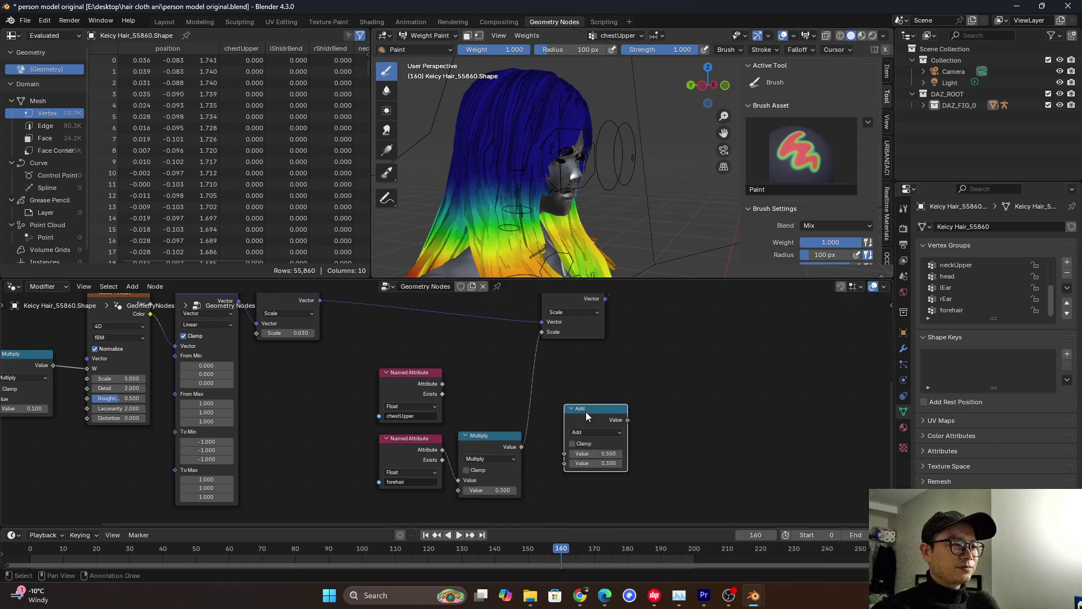
drag(587, 412, 550, 396)
scroll(468, 384, up, 1)
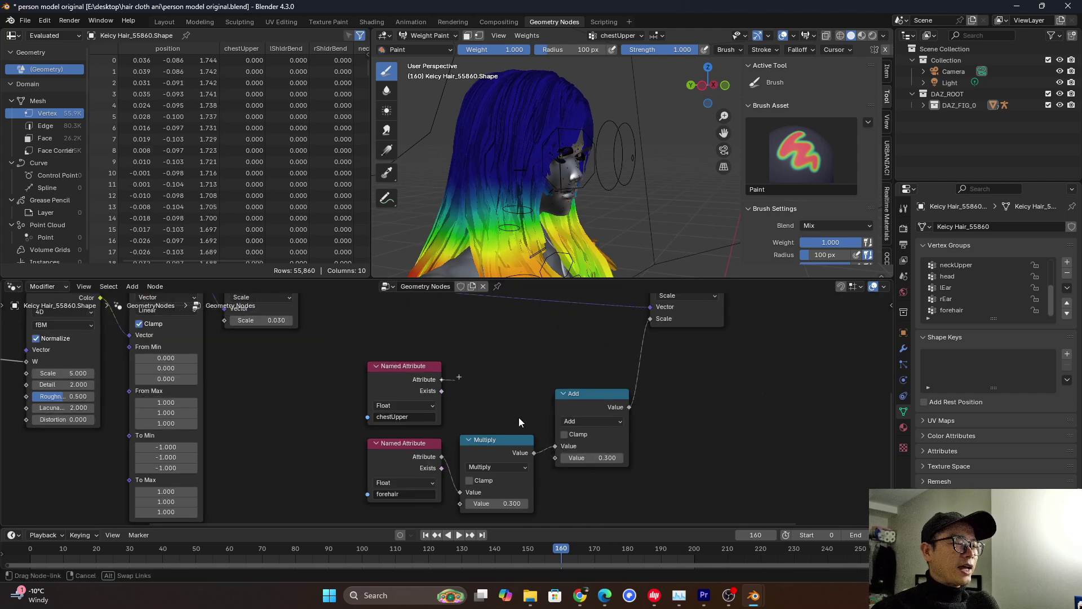
- Connect the chestUpper attribute to the free value of the Add node and reposition the Add node
drag(563, 462, 562, 461)
drag(570, 412, 573, 385)
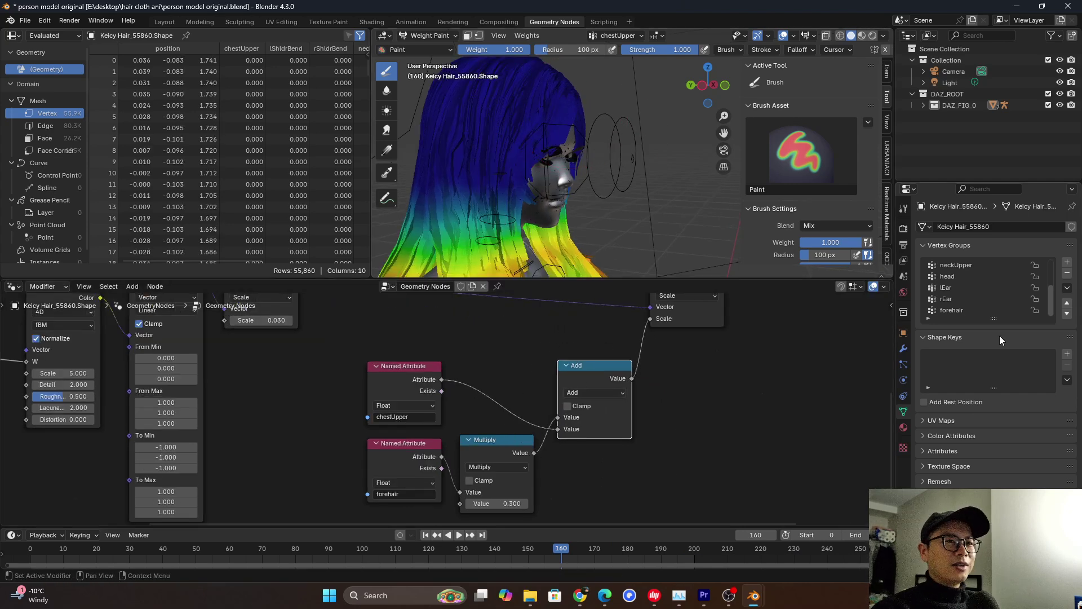
- Compare the forehair and chestUpper vertex group weights on the hair and review the combined attribute nodes
click(968, 309)
scroll(966, 310, up, 4)
click(964, 265)
middle_drag(615, 193, 634, 169)
scroll(657, 389, up, 1)
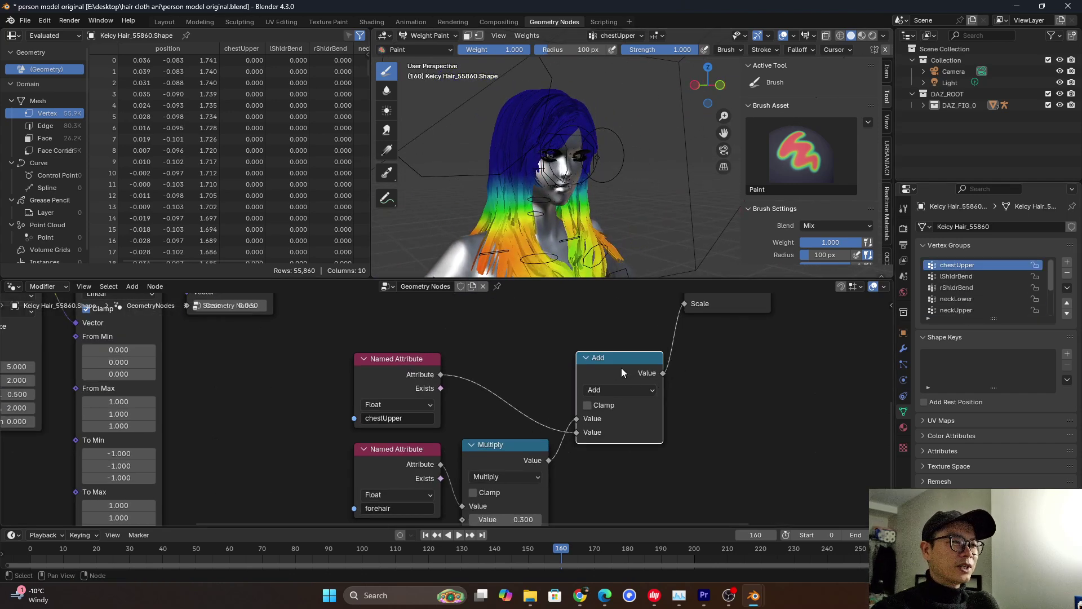
scroll(621, 367, down, 1)
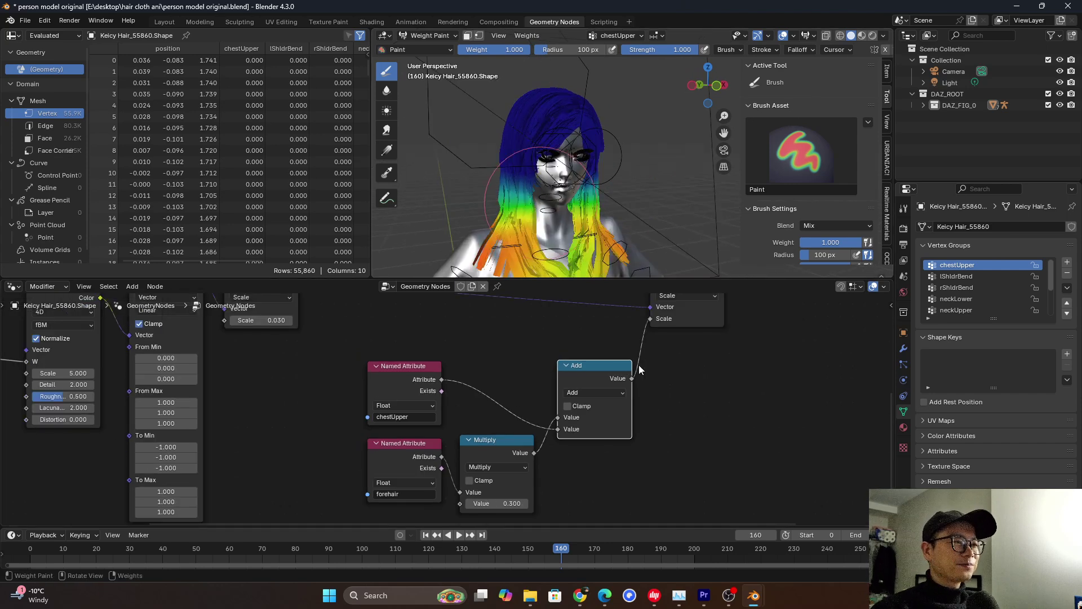
scroll(655, 385, down, 5)
middle_drag(638, 346, 566, 385)
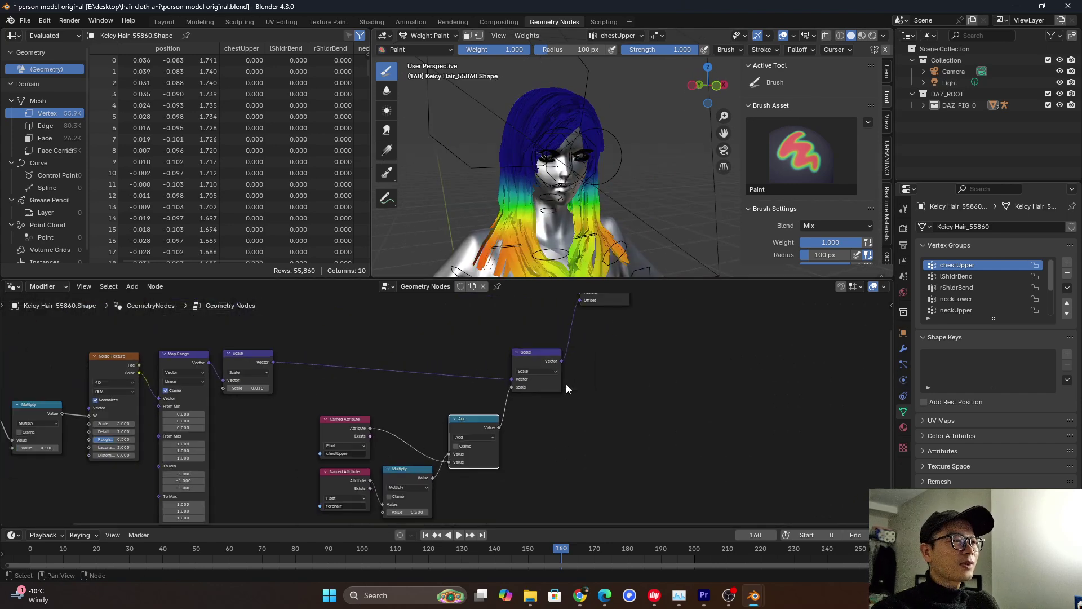
- Return the hair to Object Mode and play the animation to check the combined hair motion
click(417, 35)
click(433, 50)
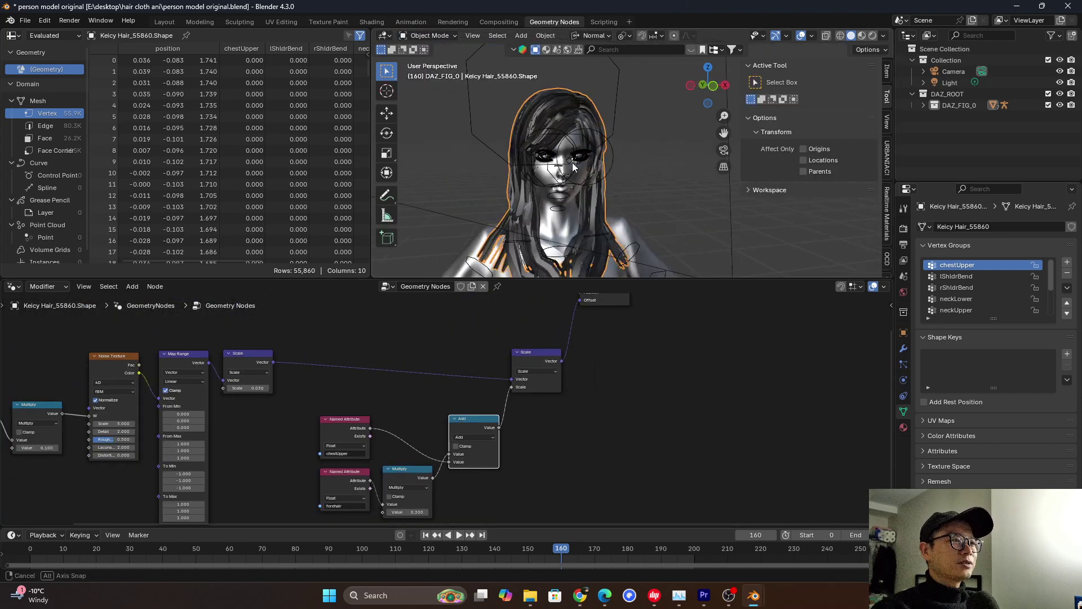
key(space)
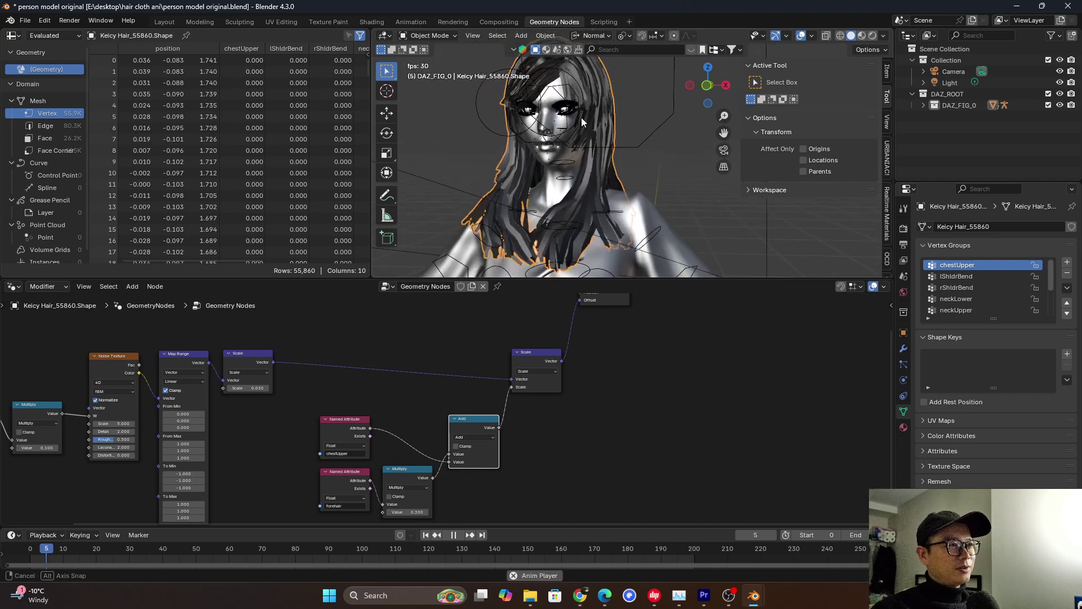
key(space)
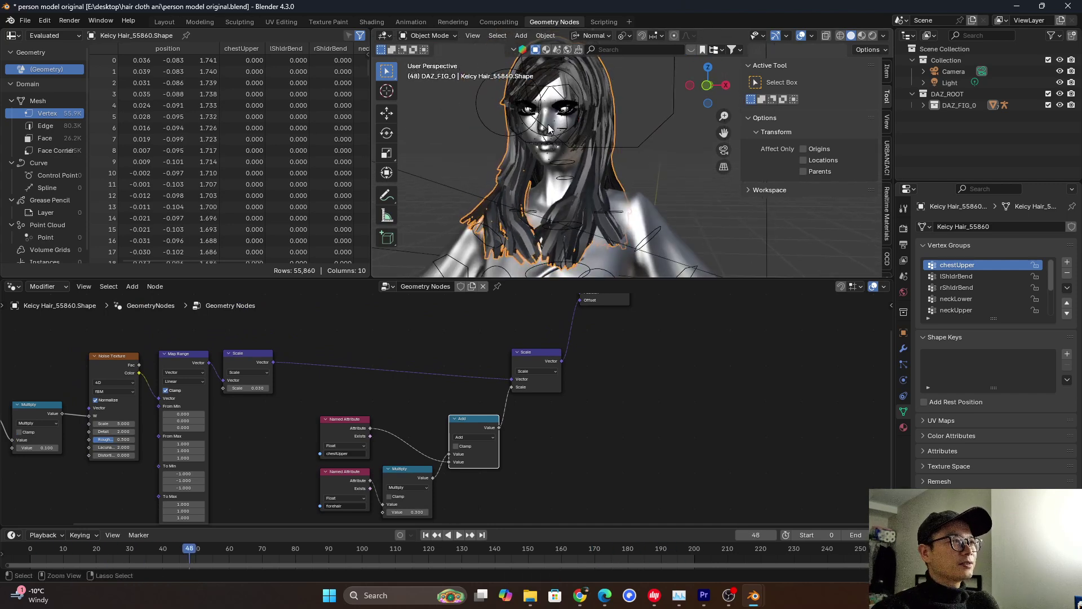
- Save the file and play the hair animation in Material Preview shading
key(ctrl+s)
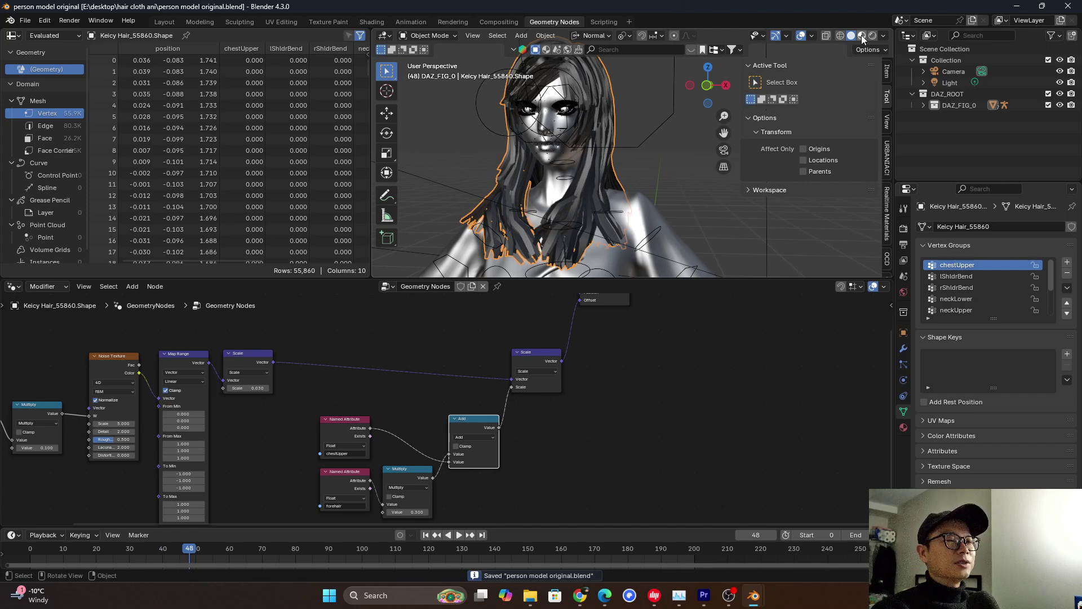
click(861, 36)
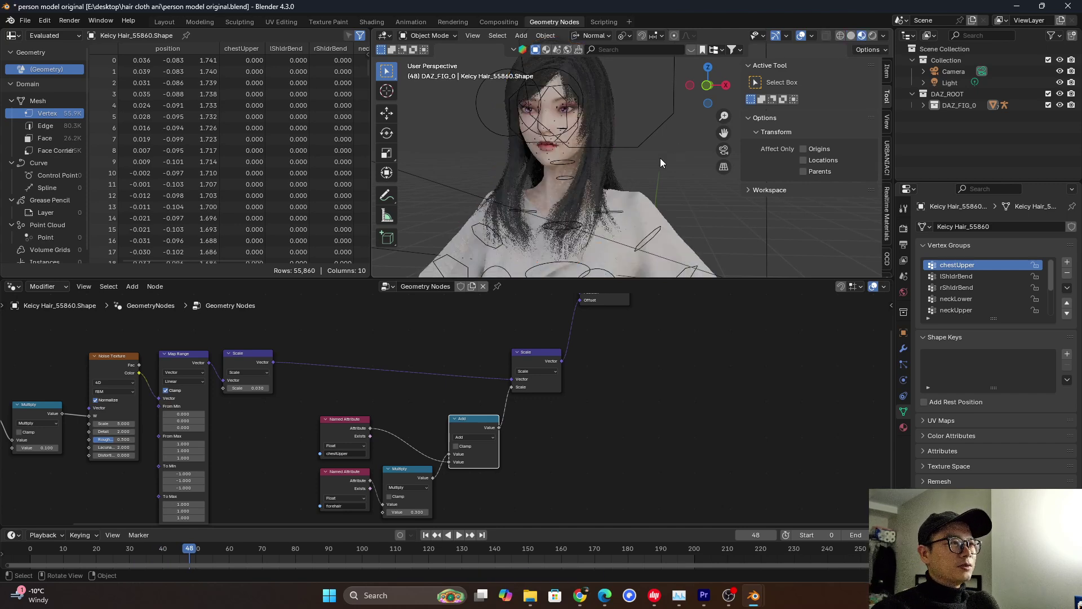
key(space)
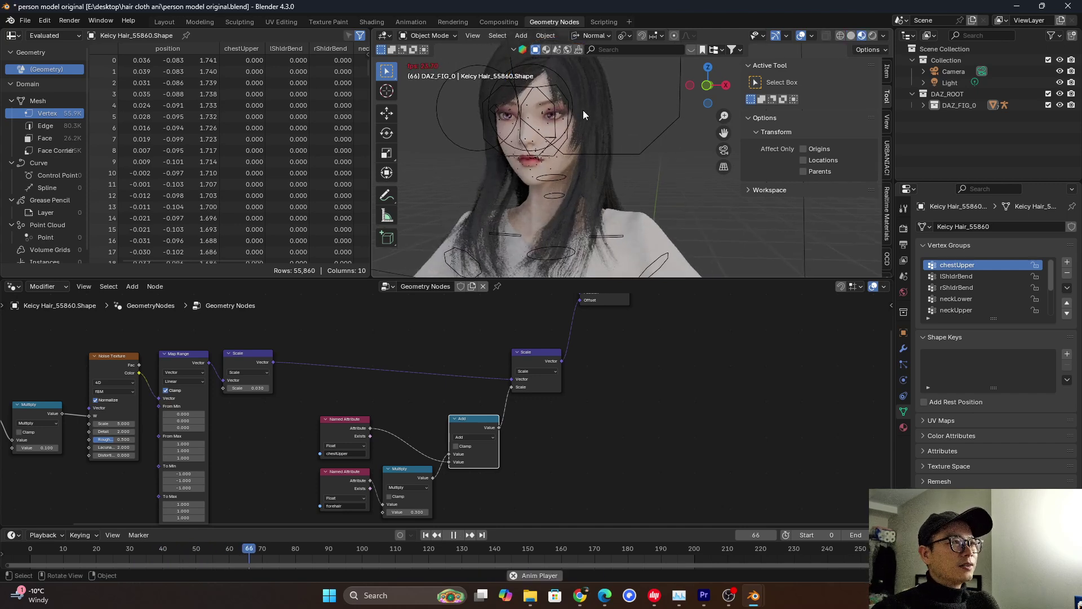
key(space)
- Open the Layout workspace and review the hair animation close up in Solid and Material Preview shading
click(165, 22)
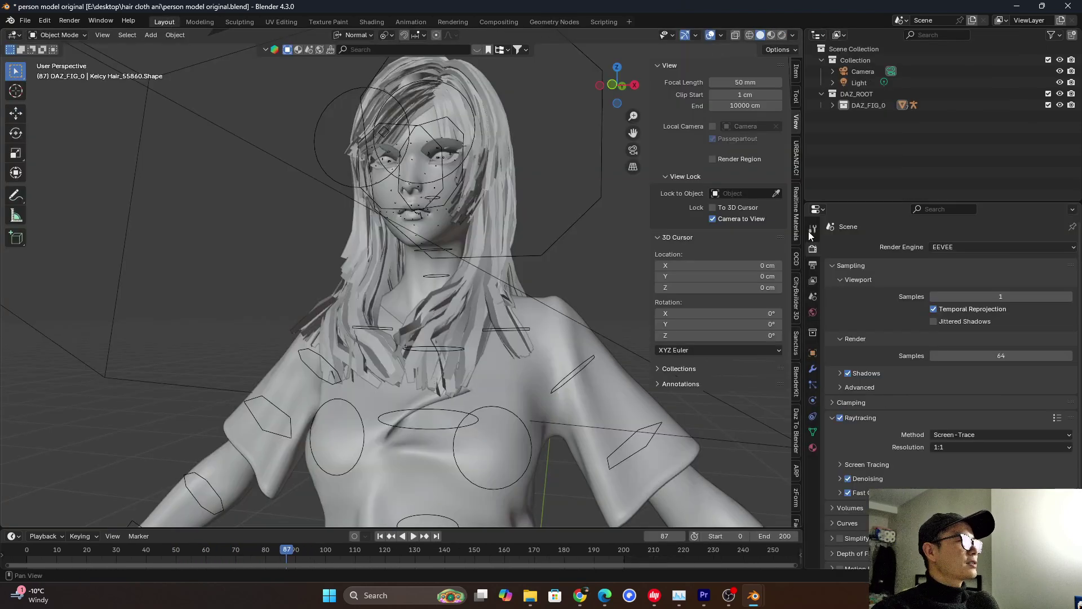
scroll(504, 222, up, 2)
shift+middle_drag(506, 170, 471, 225)
scroll(475, 247, down, 2)
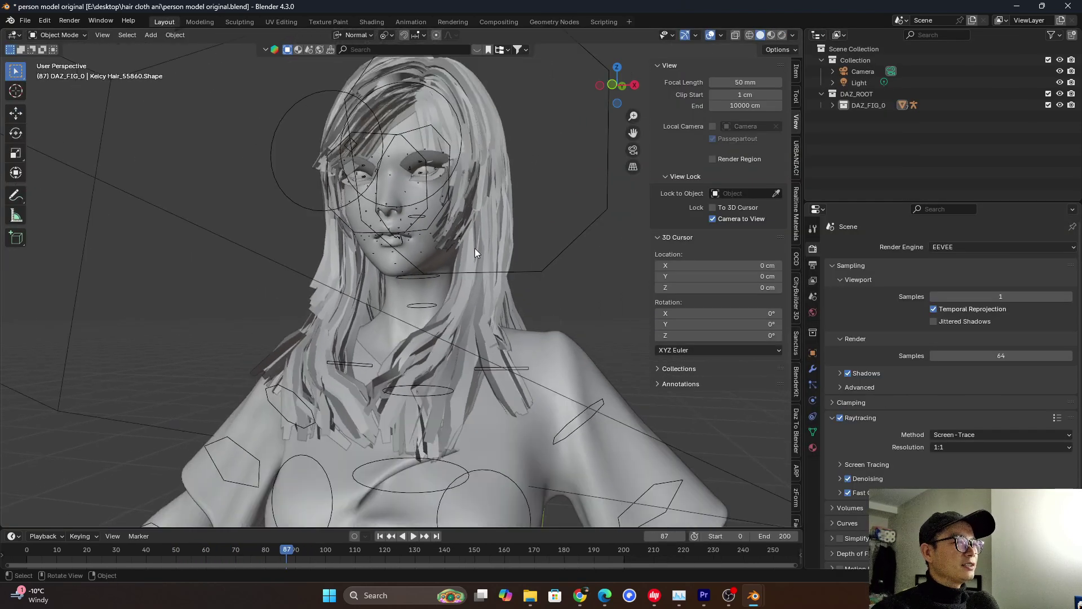
key(space)
key(space)
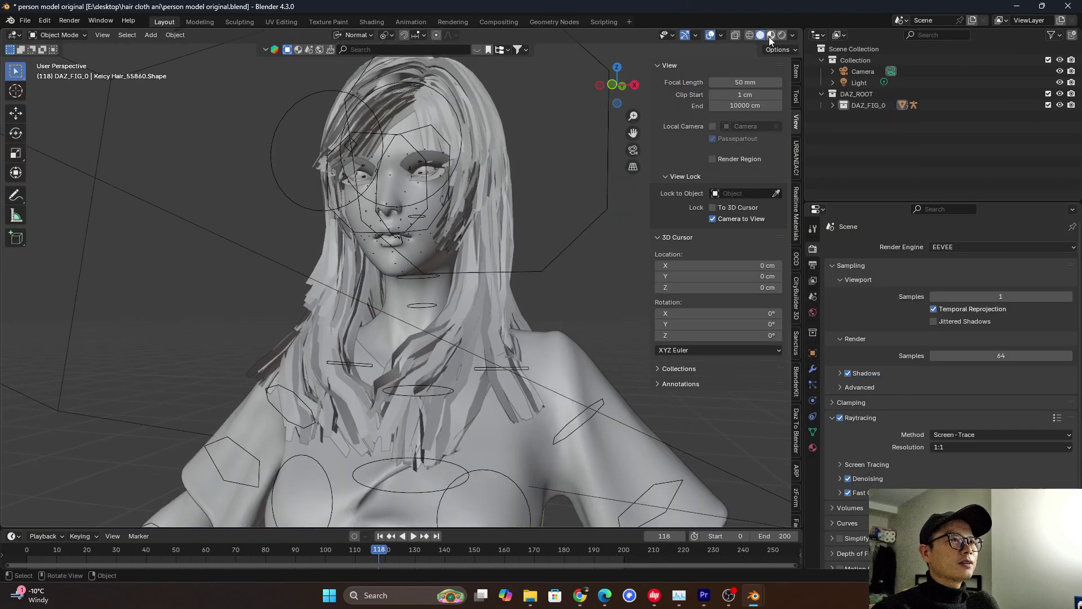
click(771, 35)
key(space)
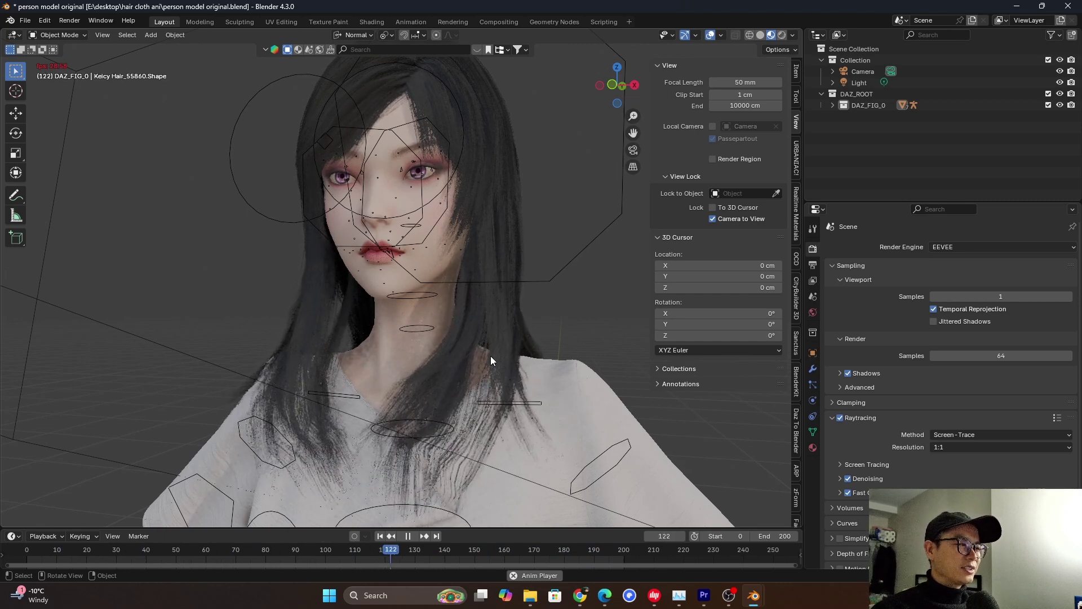
key(space)
- Return to the Geometry Nodes workspace and select the Ruo Xi 01 Upper shirt
click(566, 21)
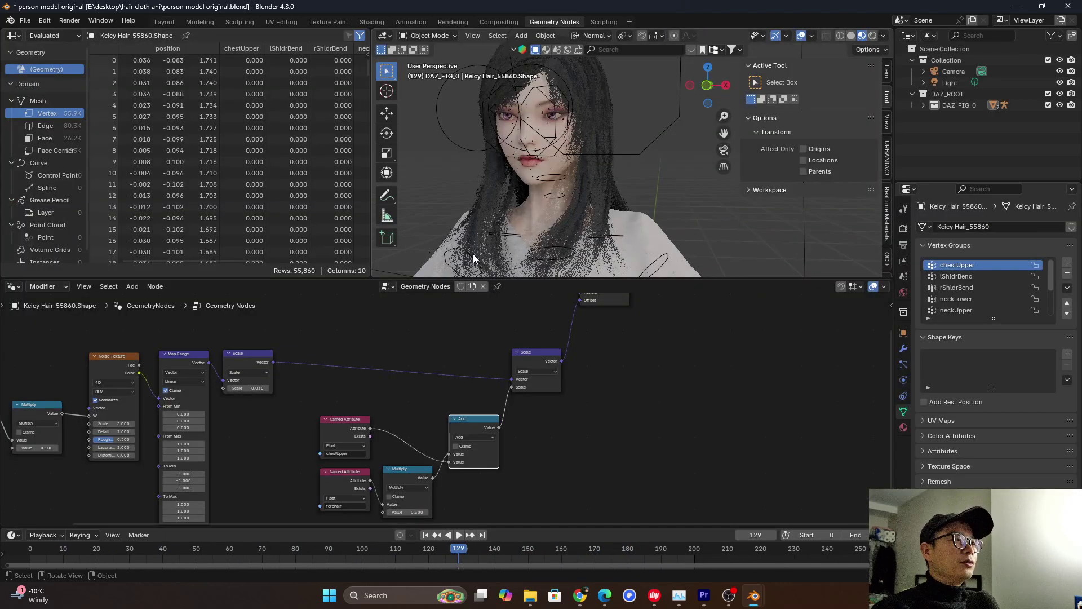
shift+middle_drag(599, 236, 636, 190)
scroll(647, 212, up, 1)
click(613, 156)
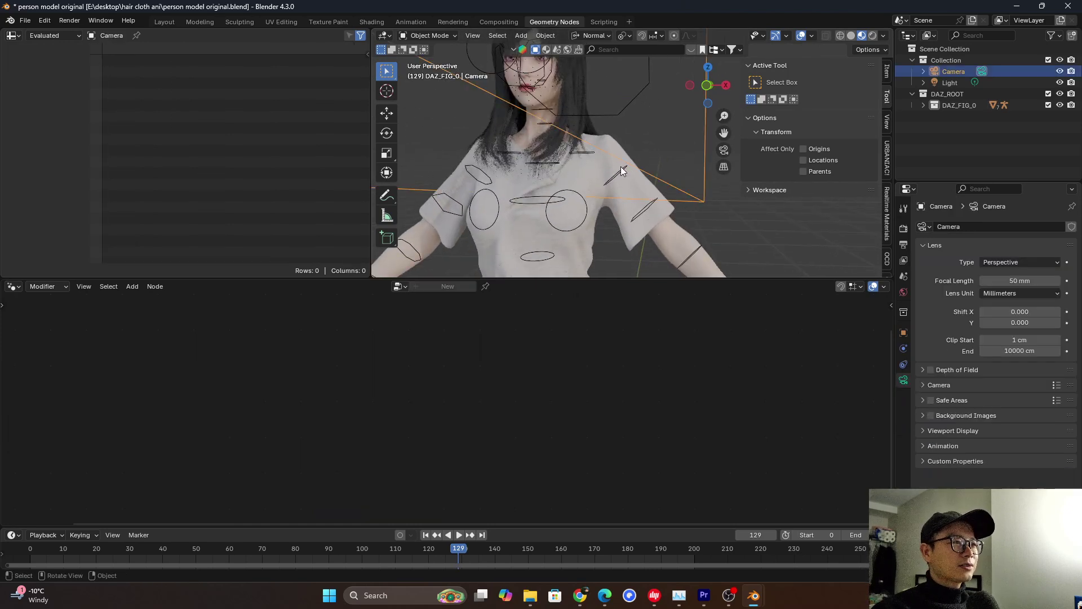
click(618, 156)
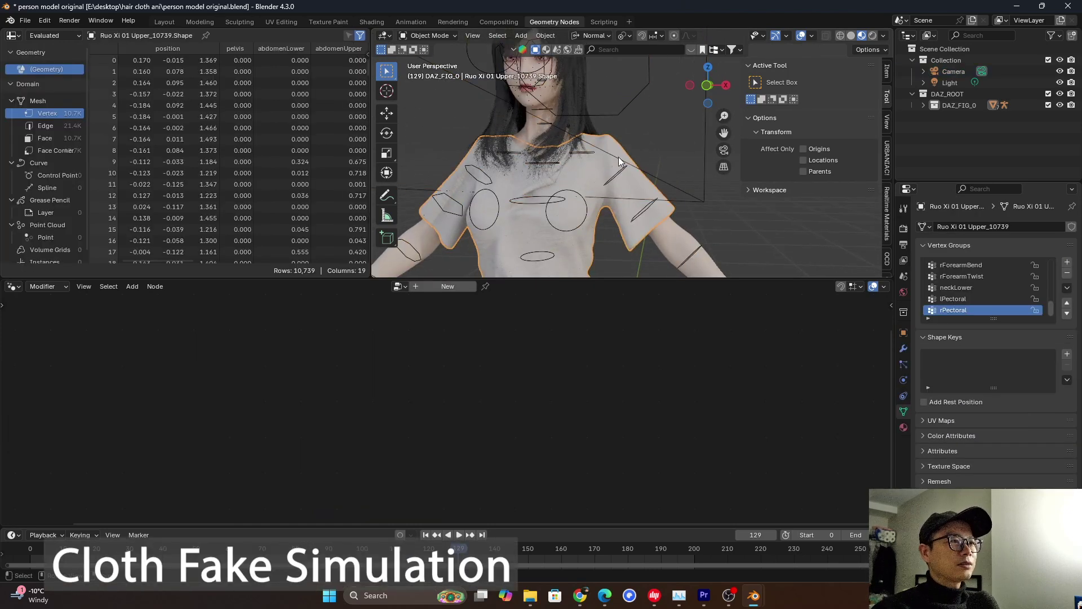
- Assign the existing 几何节点 Geometry Nodes node group to the shirt
click(401, 286)
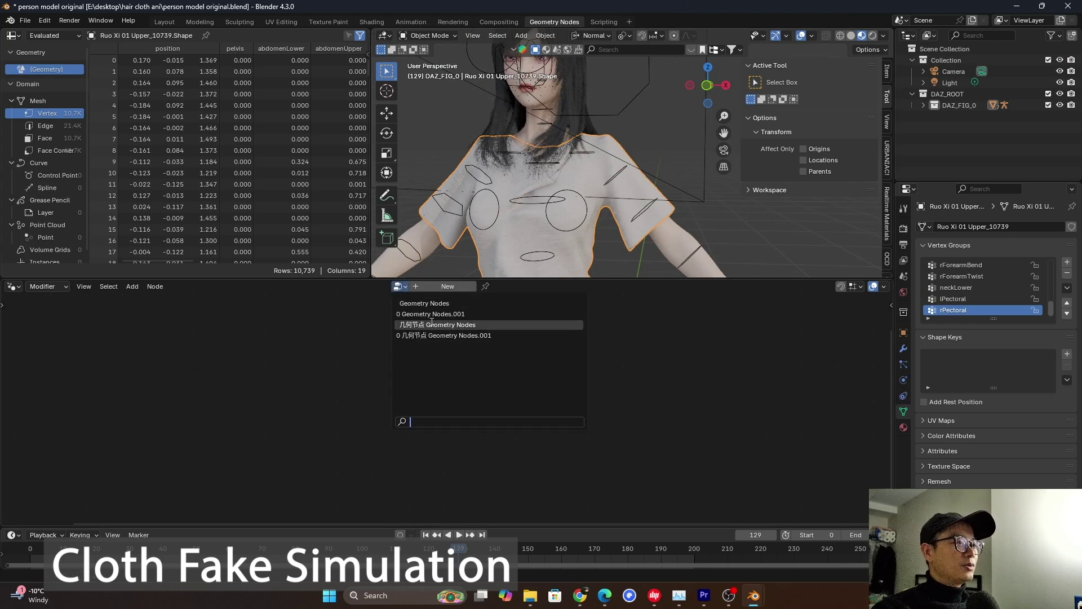
key(Escape)
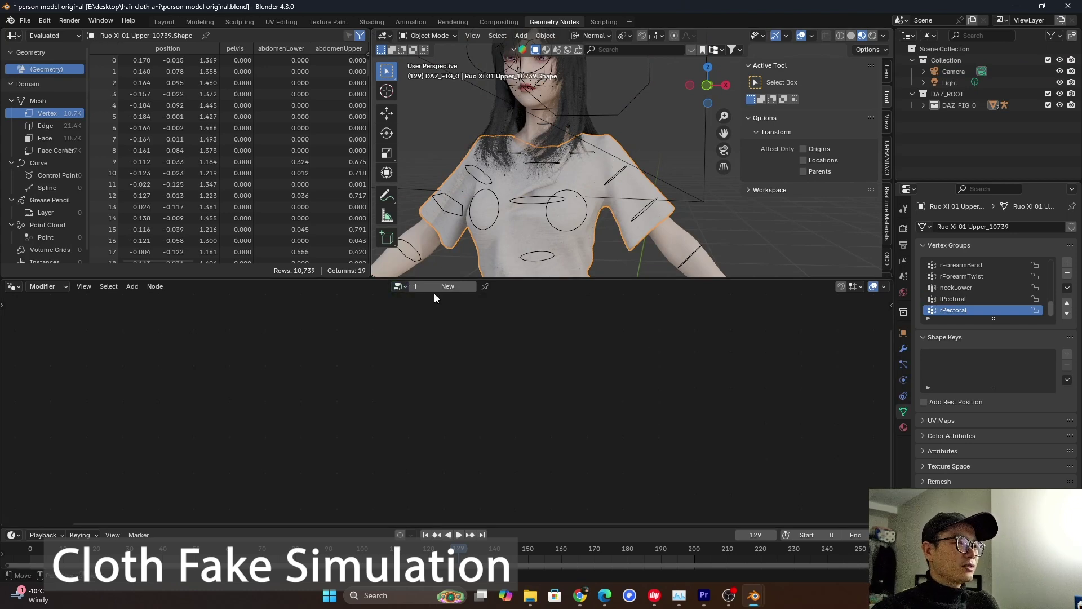
click(437, 286)
click(379, 287)
click(441, 336)
scroll(542, 395, down, 8)
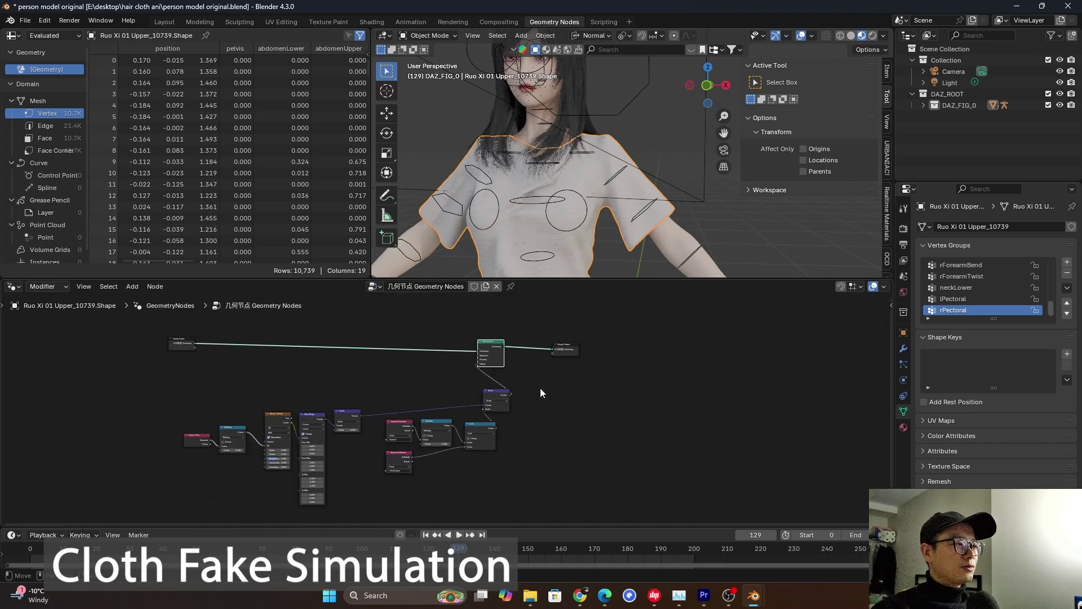
- Spread the Group Output and Set Position nodes apart to make room in the shirt's node tree
scroll(539, 386, up, 4)
middle_drag(516, 332, 505, 334)
drag(623, 323, 689, 317)
drag(509, 323, 534, 326)
middle_drag(499, 385, 498, 357)
scroll(414, 423, up, 3)
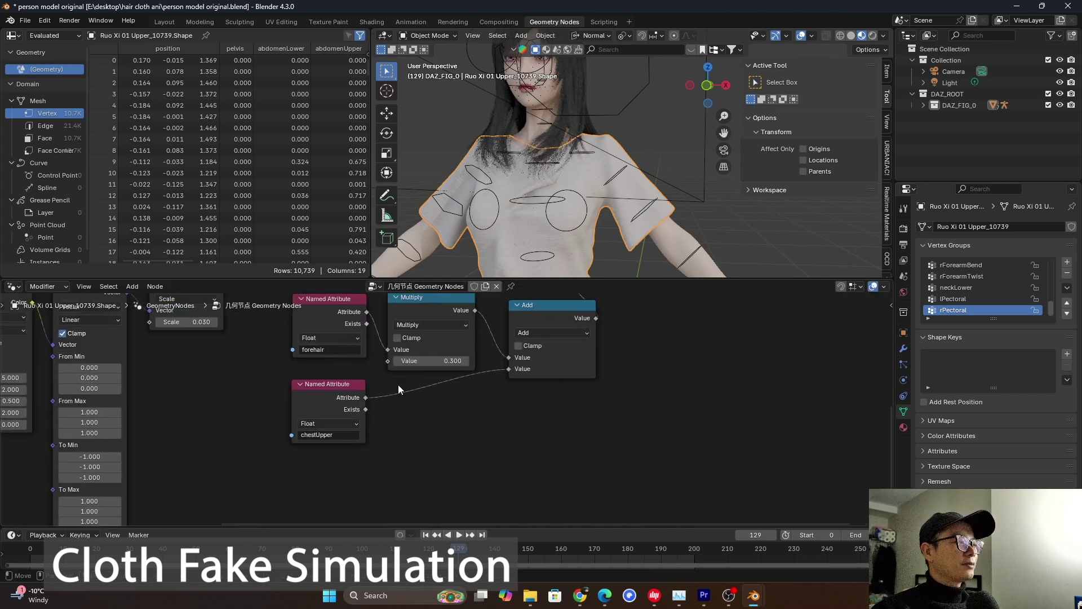
- Duplicate the chestUpper Named Attribute node and place the copy in the empty space below the original
key(shift+d)
click(505, 495)
middle_drag(510, 491, 518, 463)
drag(494, 441, 479, 465)
middle_drag(488, 473, 494, 445)
scroll(495, 448, down, 3)
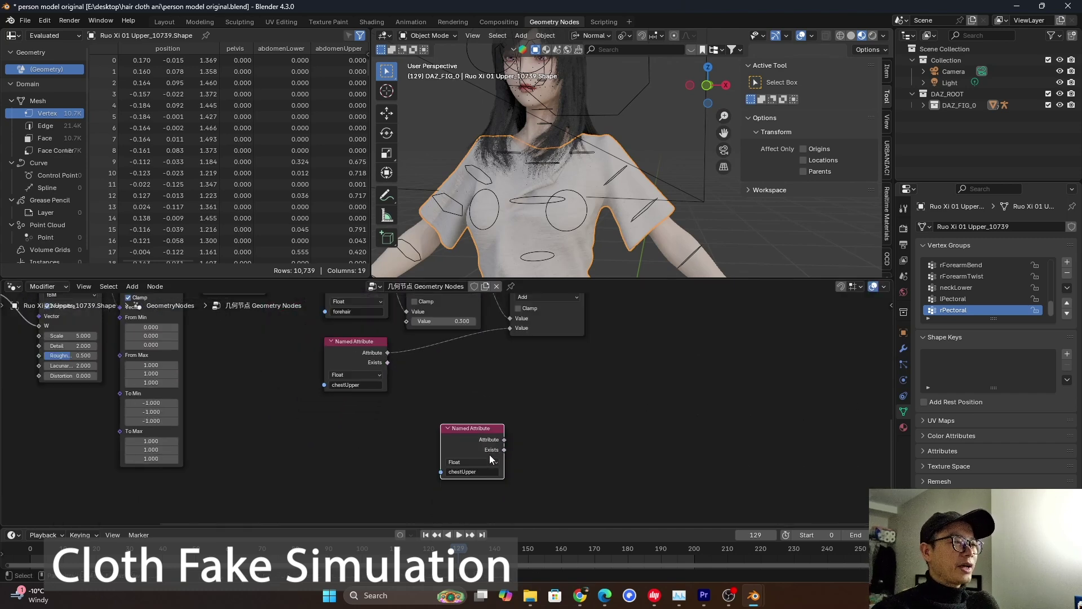
- Duplicate the Add node, insert the copy between Add and the Scale node, and move it lower
middle_drag(532, 309, 532, 339)
key(shift+d)
click(591, 311)
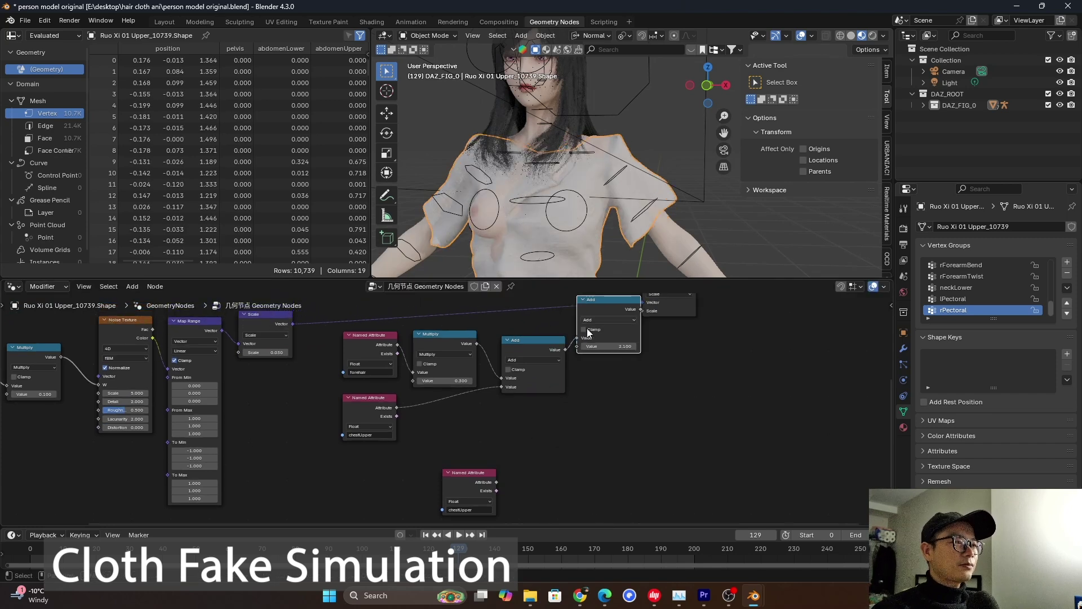
drag(608, 300, 617, 423)
middle_drag(584, 389, 581, 332)
scroll(463, 415, up, 3)
click(476, 464)
key(Return)
- Isolate the shirt in Local View and switch it to Weight Paint mode
middle_drag(614, 242, 695, 215)
middle_drag(571, 186, 596, 188)
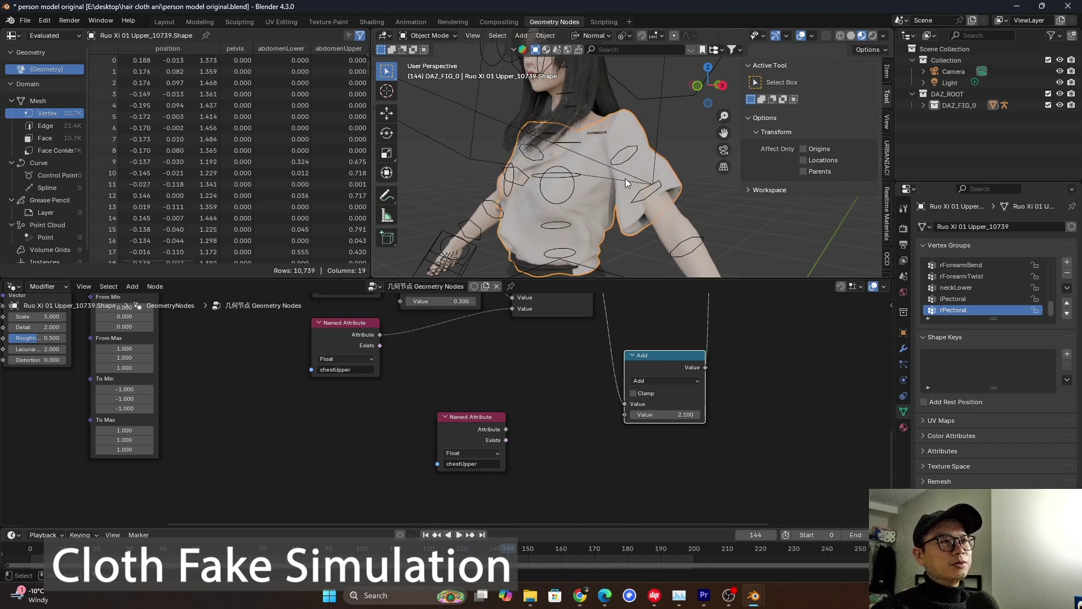
key(ctrl+Tab)
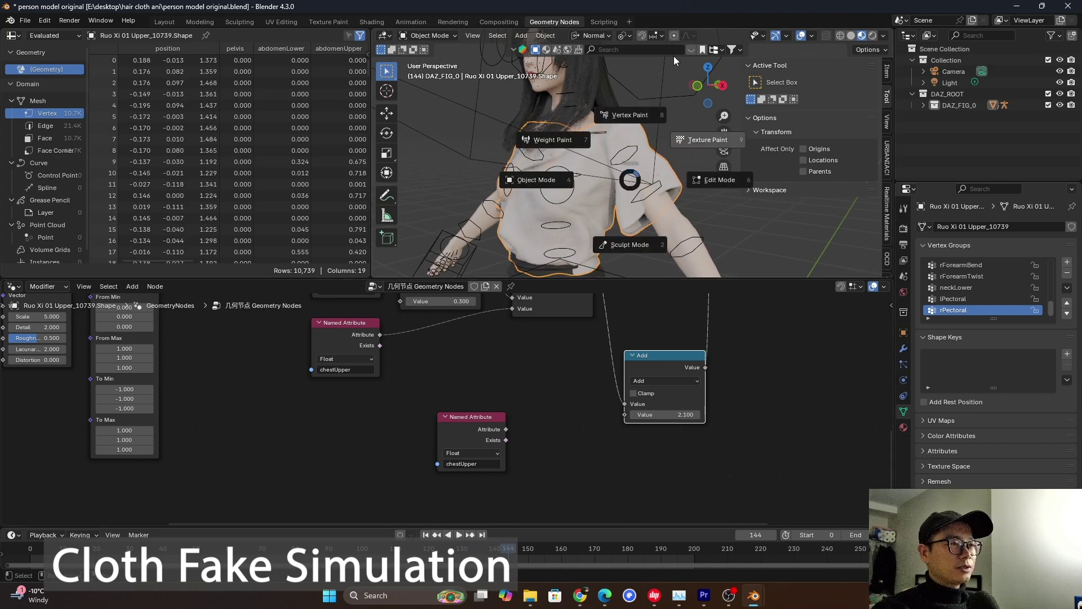
key(Escape)
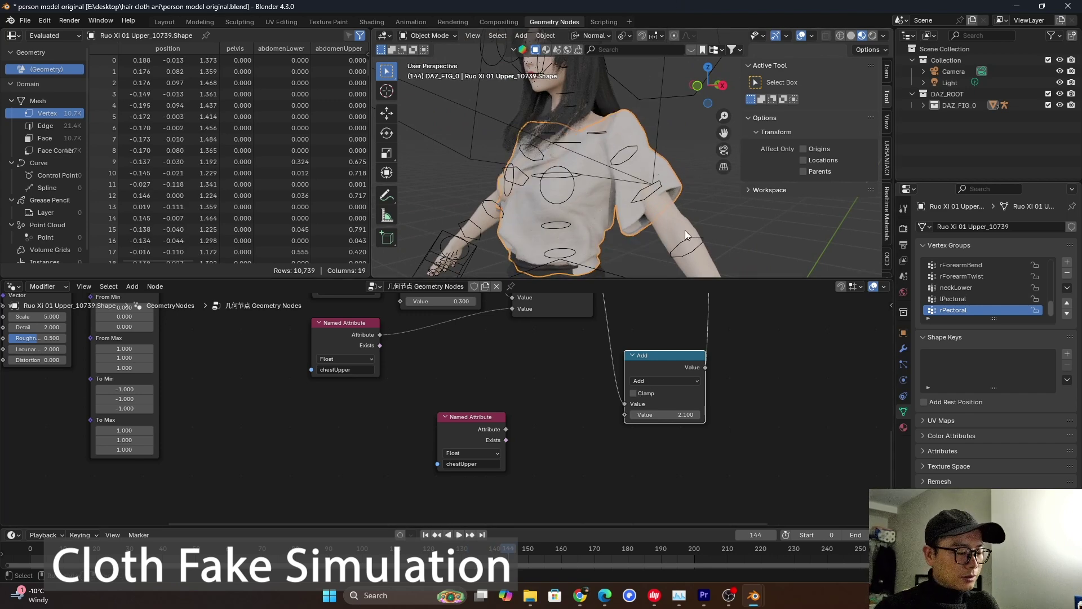
key(KP_Divide)
scroll(635, 159, up, 3)
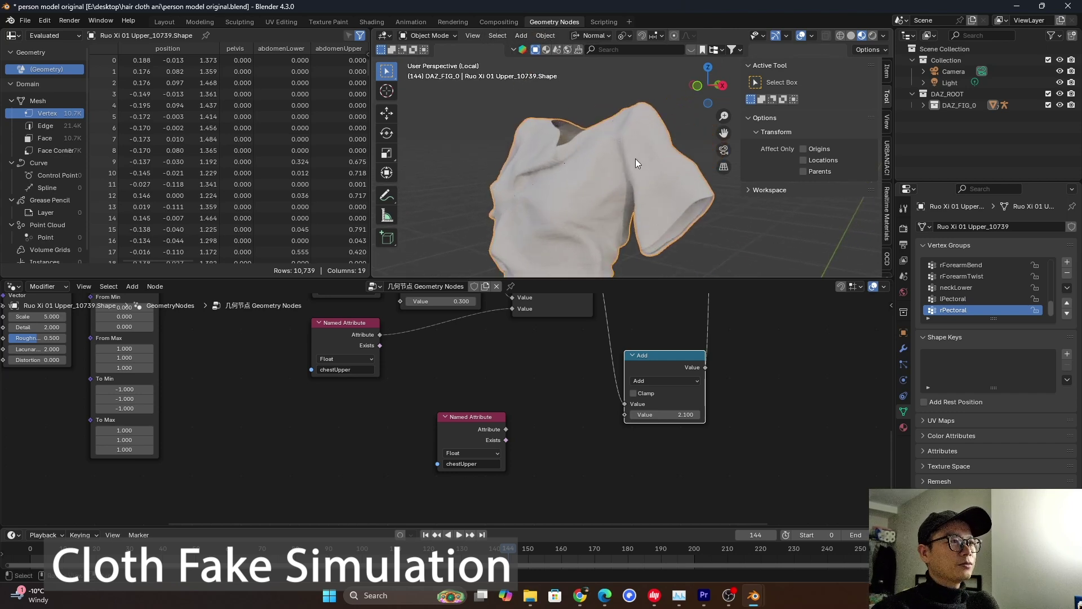
shift+middle_drag(635, 159, 637, 133)
key(ctrl+Tab)
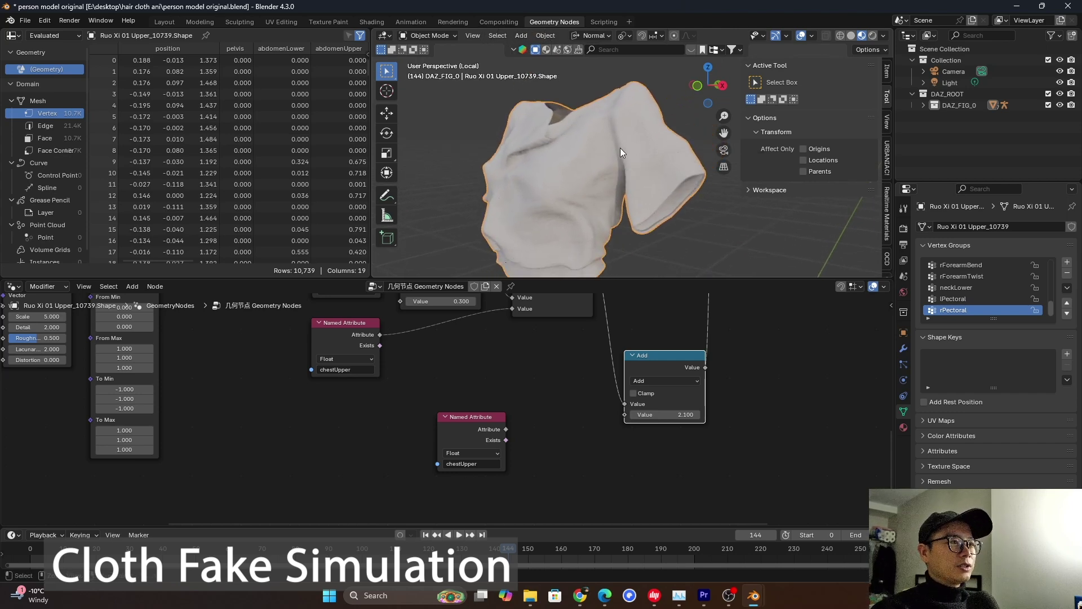
key(ctrl+Tab)
click(553, 107)
- Examine the weights of the shirt's vertex groups, ending with rShldrTwist active
middle_drag(606, 166, 676, 181)
click(971, 299)
click(960, 285)
click(967, 265)
scroll(976, 281, up, 1)
click(971, 285)
click(970, 267)
scroll(985, 292, up, 1)
middle_drag(555, 155, 584, 156)
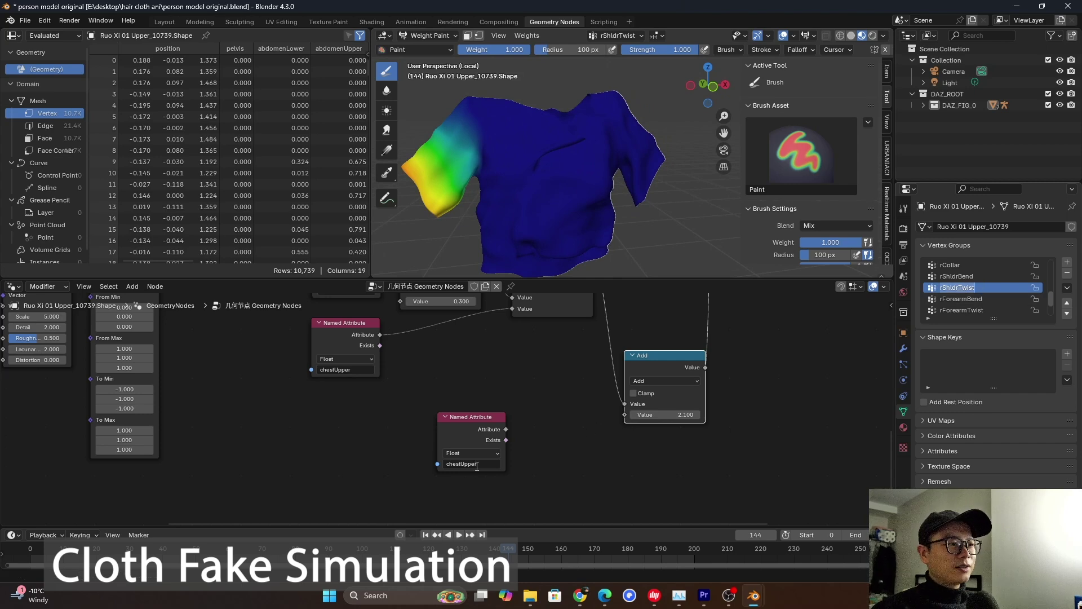
- Move the loose Named Attribute node up, place a duplicate below it, and set the upper node's name to rShldrTwist
click(476, 464)
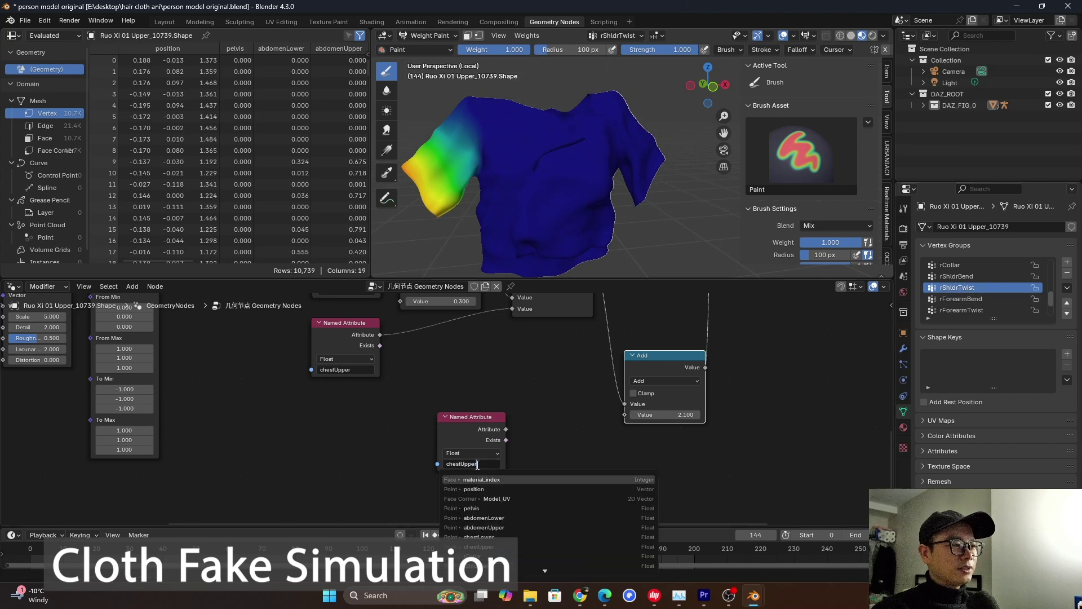
key(Return)
drag(466, 424, 467, 403)
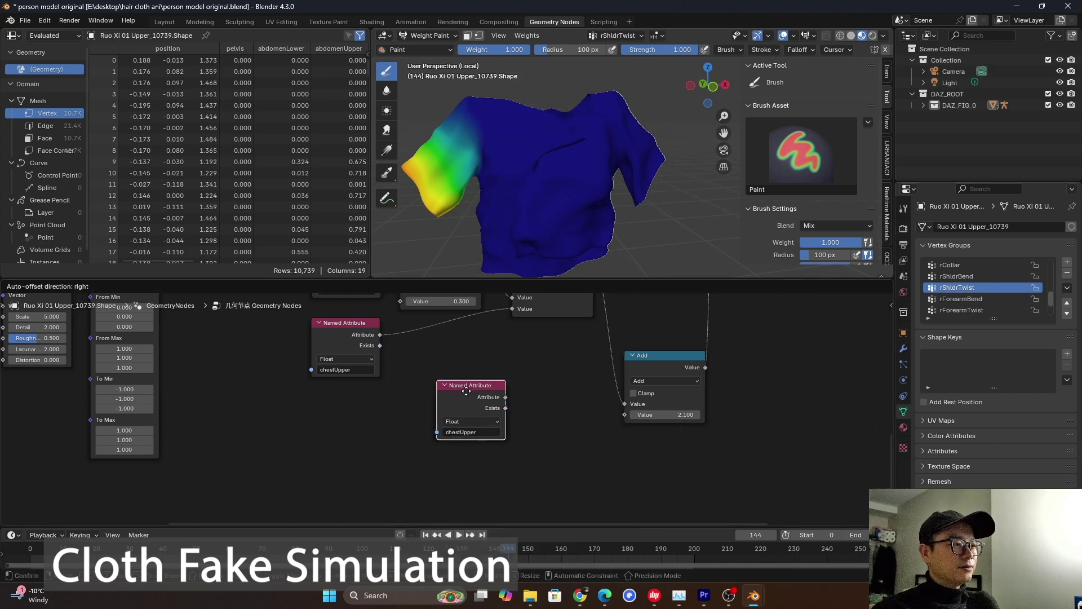
click(468, 464)
click(475, 431)
text(rShldrTwist)
key(Return)
- Compare the shirt's rShldrBend and rShldrTwist vertex groups and set the lower Named Attribute node's name to lShldrTwist
click(964, 277)
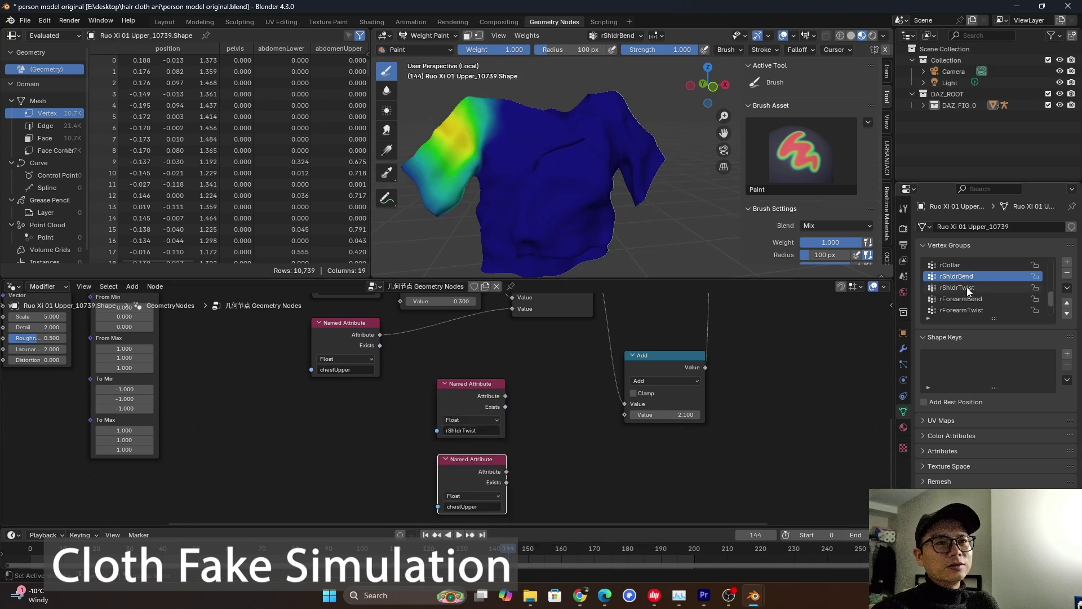
click(966, 286)
scroll(975, 288, down, 1)
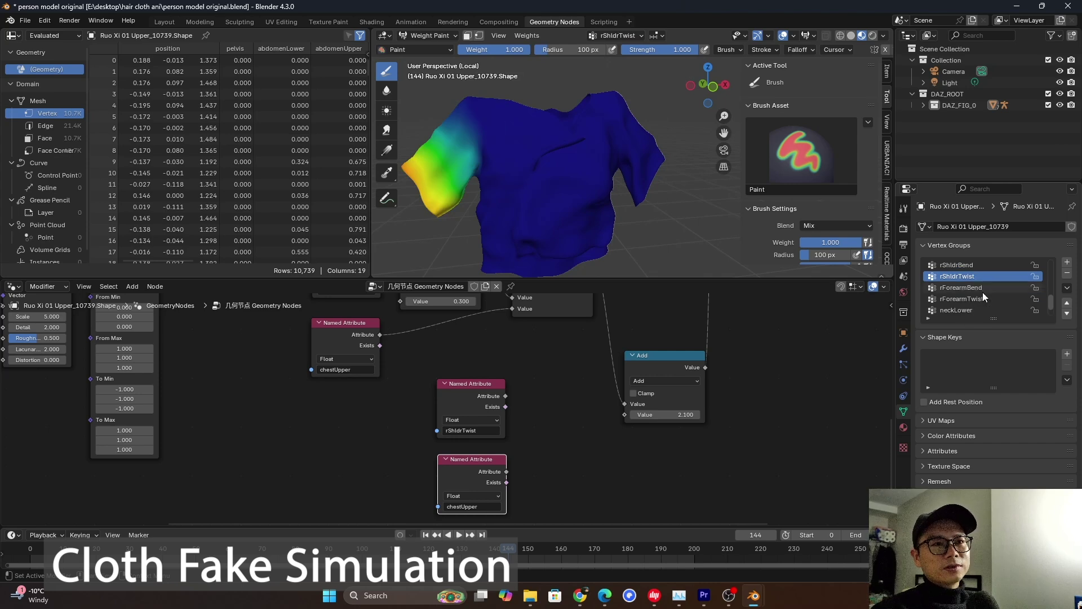
scroll(983, 298, down, 1)
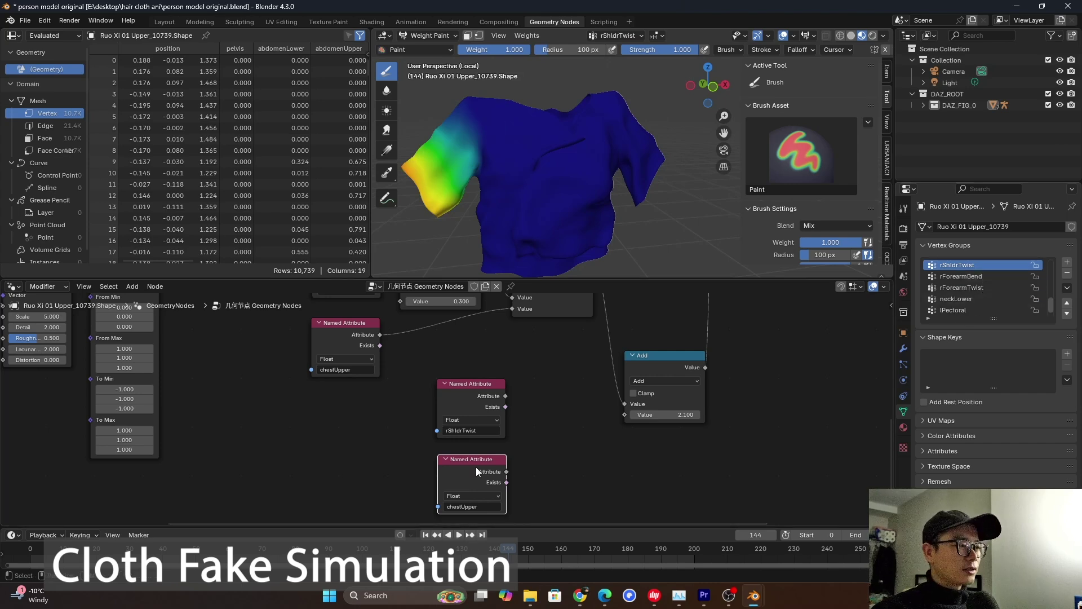
click(463, 506)
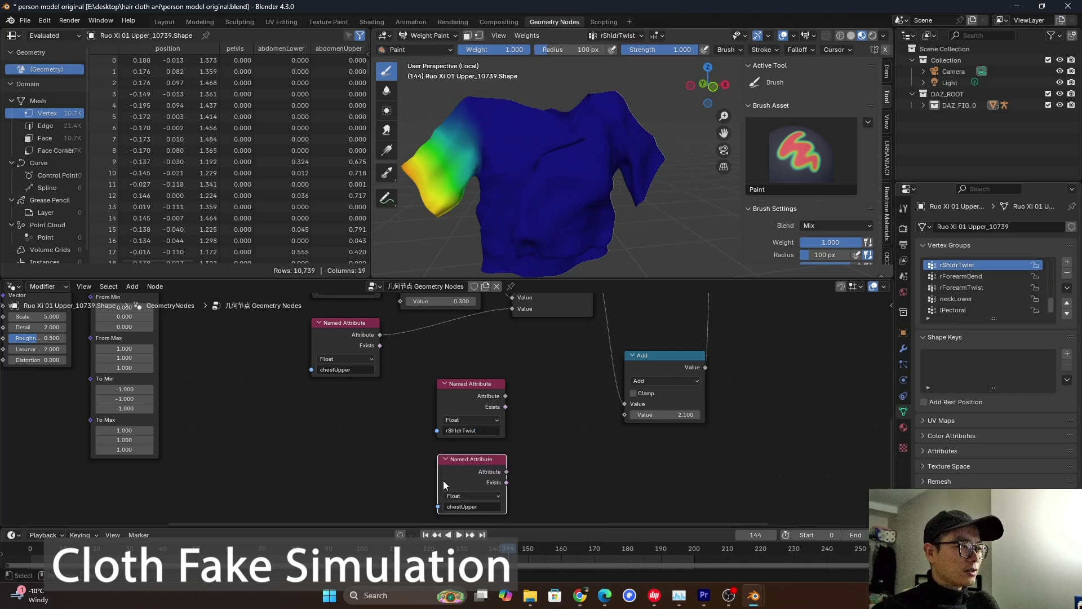
click(472, 506)
text(rShldrTwist)
key(Return)
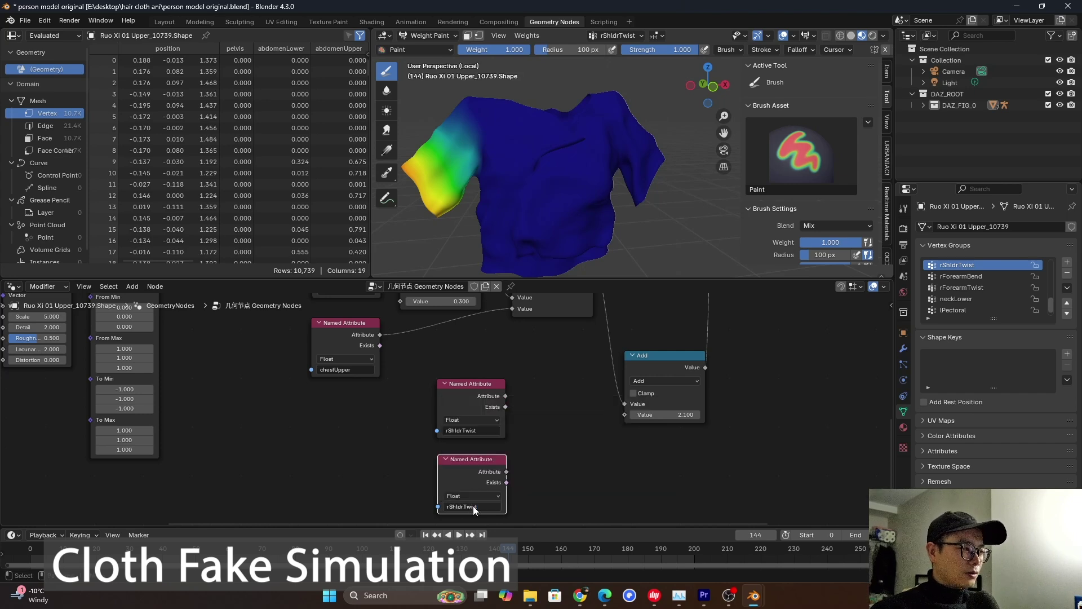
click(448, 506)
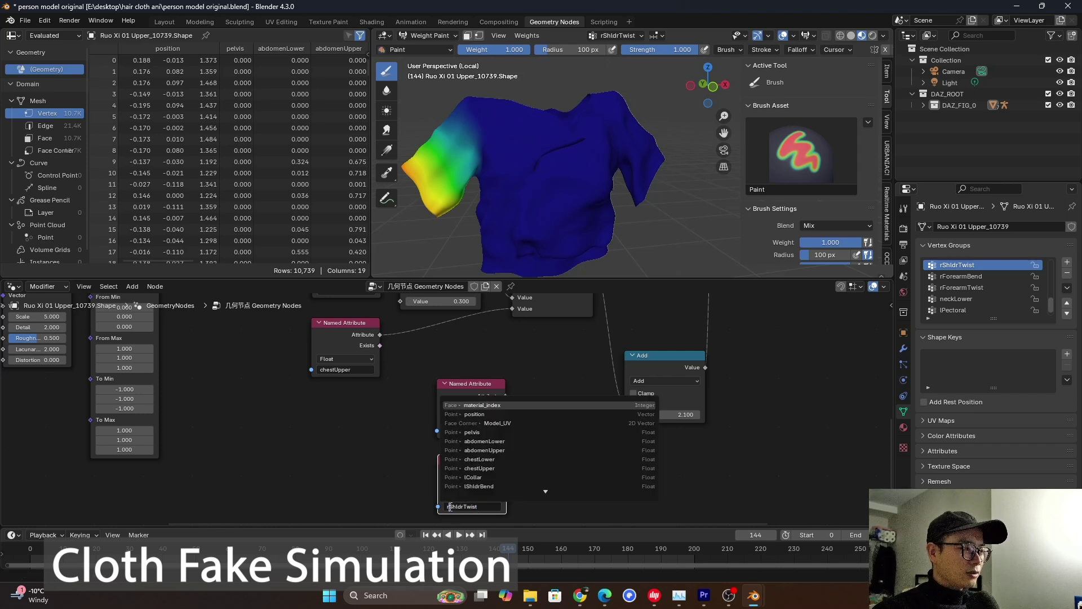
key(Delete)
text(l)
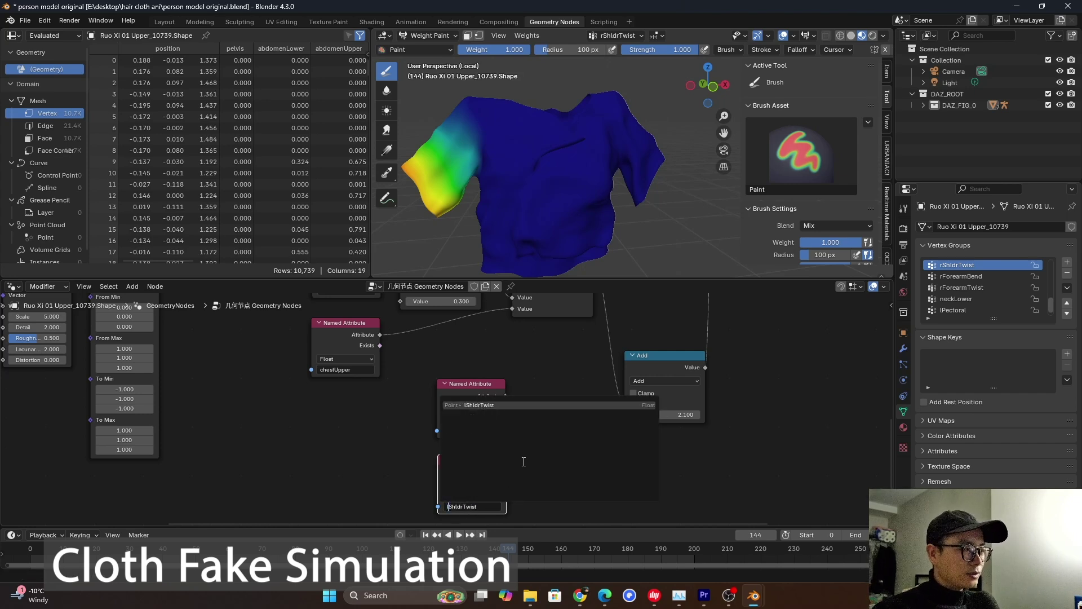
click(507, 405)
scroll(518, 452, up, 1)
middle_drag(517, 452, 497, 435)
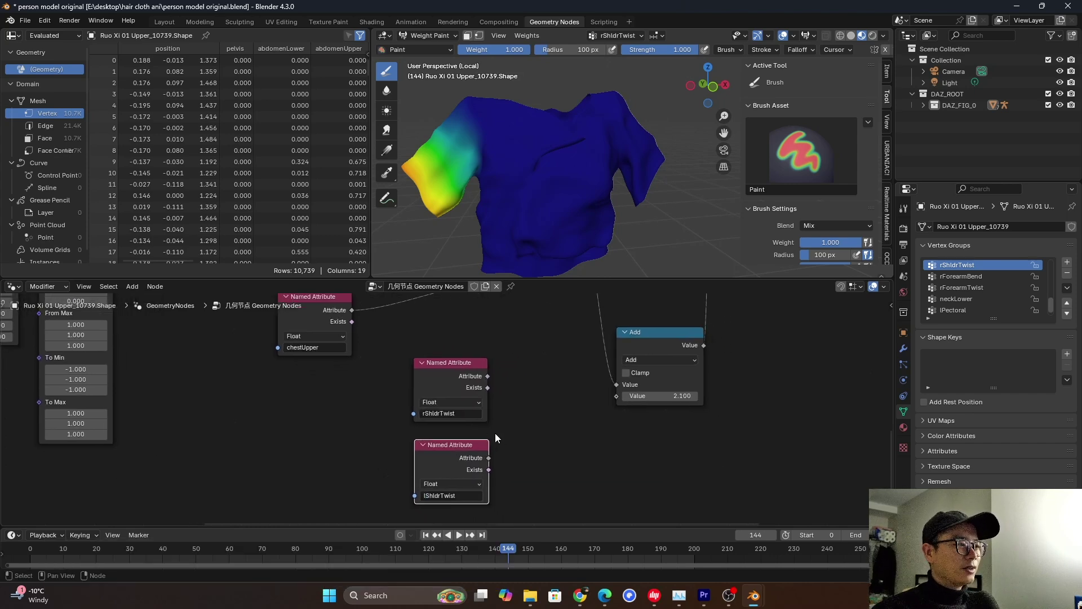
- Duplicate the Add node beside the two shoulder Named Attribute nodes and connect both of their Attribute outputs to its values
click(458, 373)
scroll(469, 375, down, 3)
middle_drag(471, 374, 471, 398)
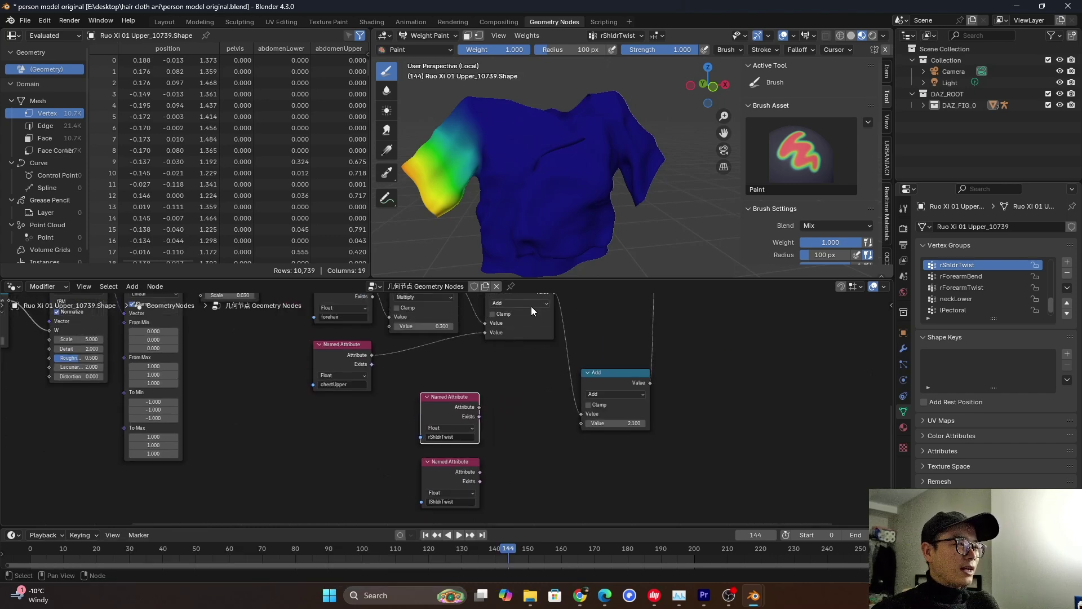
click(527, 298)
key(shift+d)
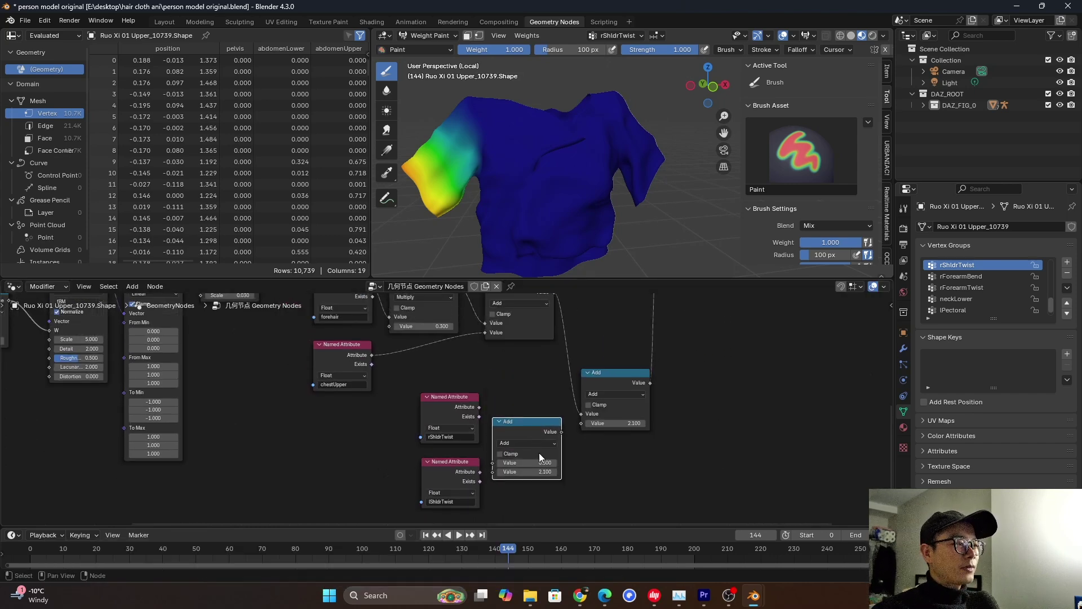
scroll(535, 433, up, 1)
click(534, 433)
drag(479, 379, 496, 460)
scroll(597, 415, up, 1)
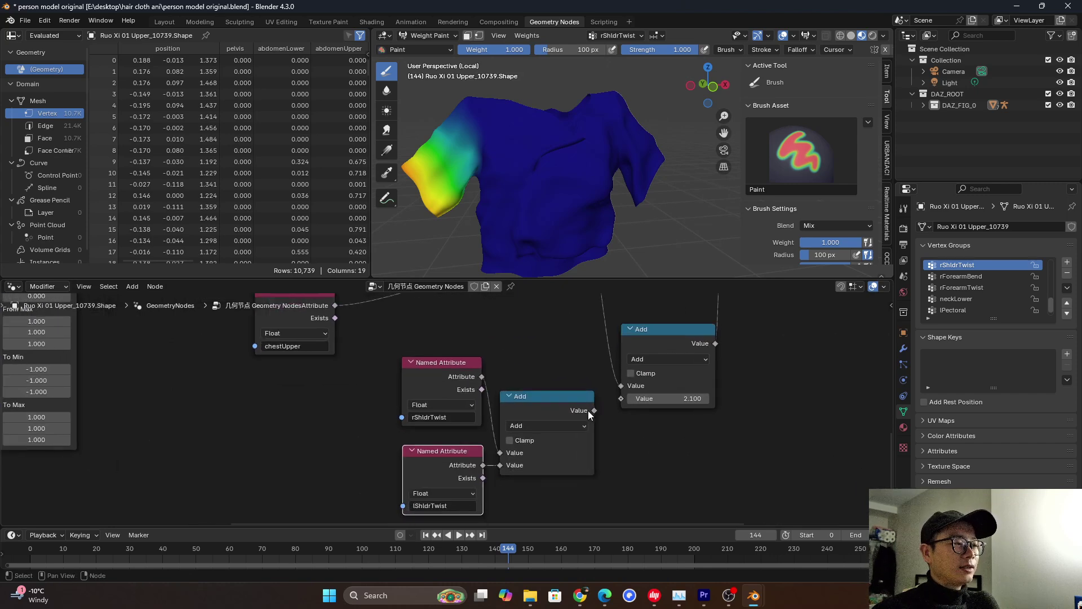
- Connect the new Add node's output to the second value of the final Add node and save the file
drag(595, 410, 620, 399)
scroll(632, 404, down, 3)
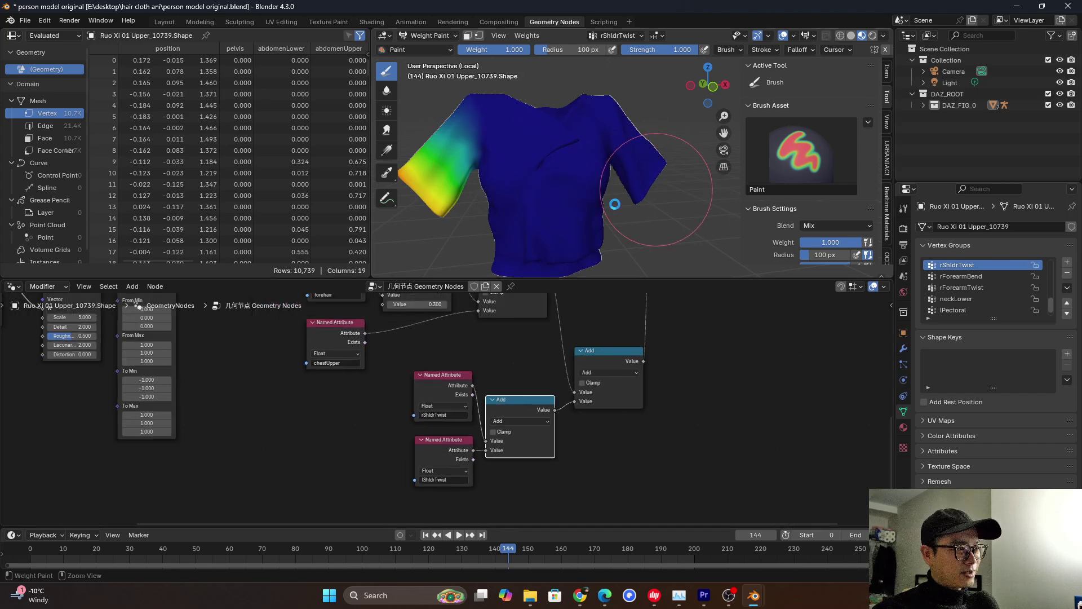
key(ctrl+s)
- Return the shirt to Object Mode and leave Local View to show the whole character
key(ctrl+Tab)
click(544, 197)
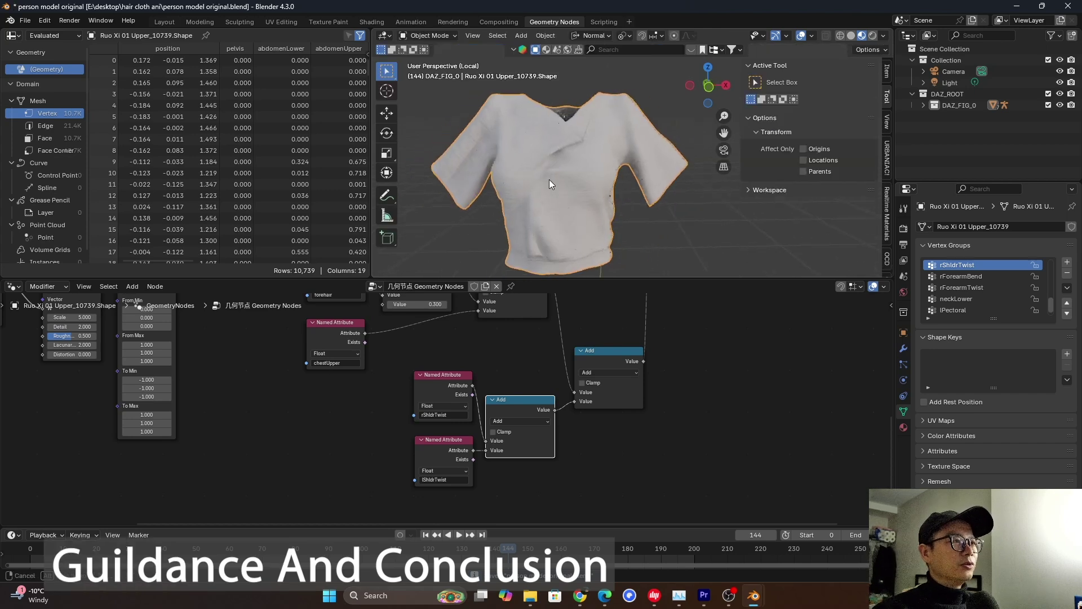
key(slash)
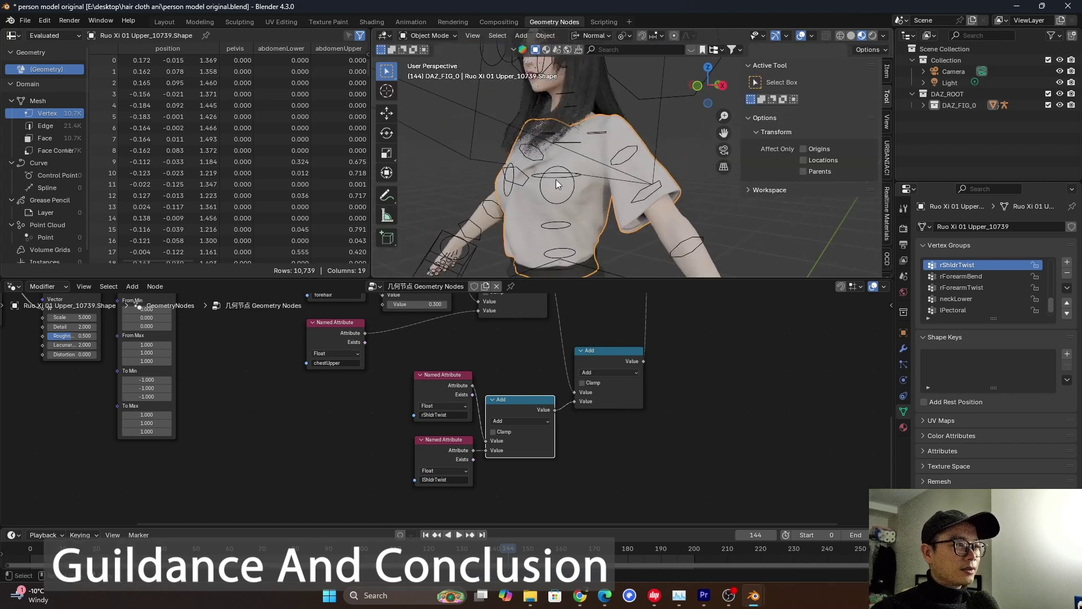
scroll(572, 166, up, 2)
scroll(634, 140, down, 3)
middle_drag(634, 138, 678, 140)
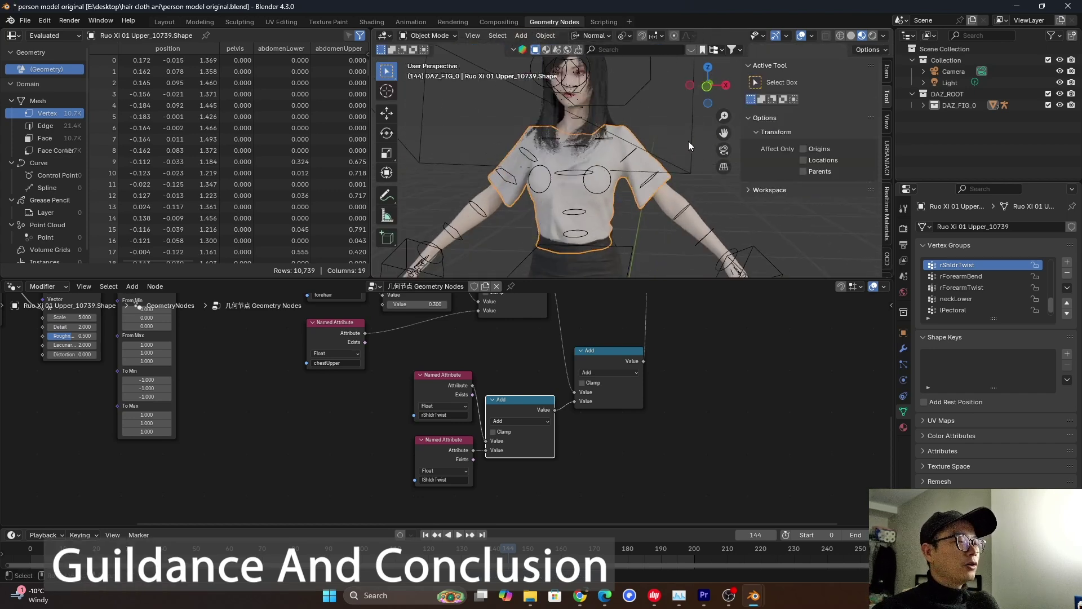
- Switch to the Layout workspace and play the animation to check the hair and shirt motion, stopping at frame 60
click(161, 22)
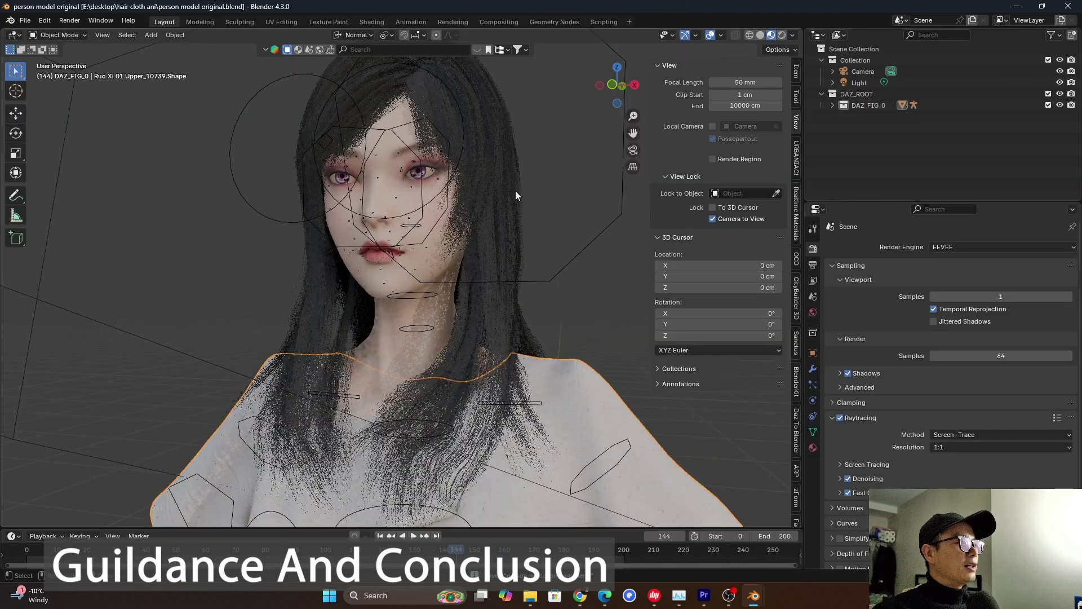
scroll(515, 190, down, 3)
middle_drag(529, 229, 565, 293)
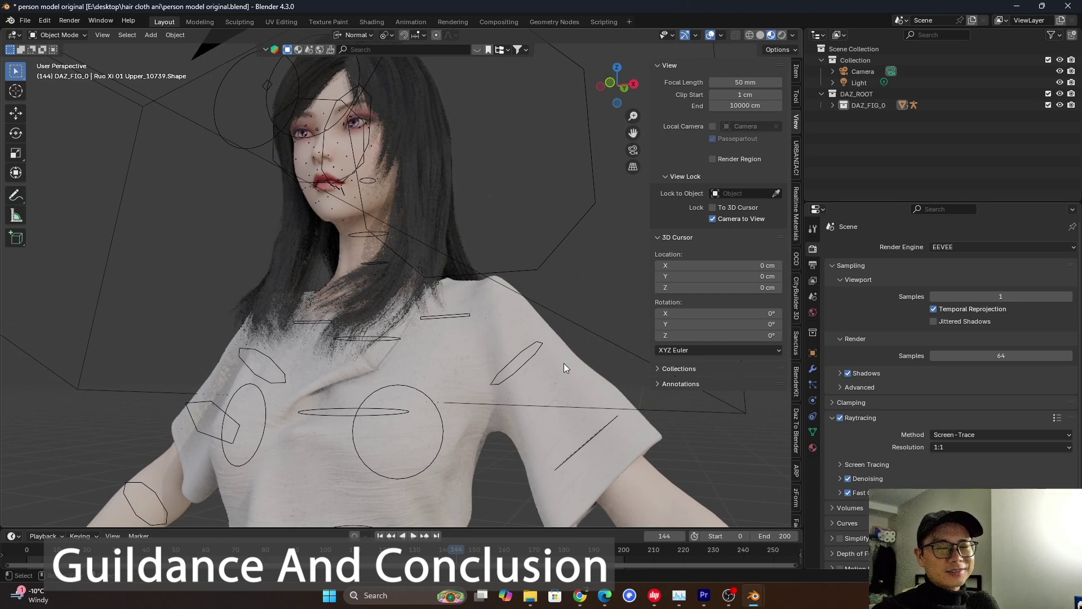
key(space)
middle_drag(562, 363, 607, 410)
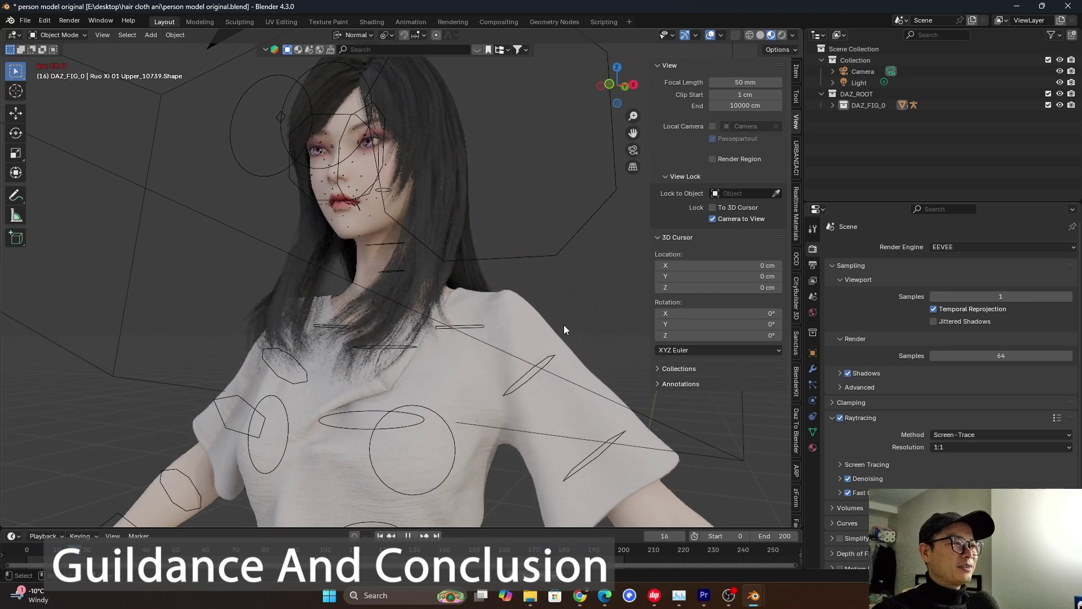
key(space)
- Put the character's armature in Pose Mode and try rotating the chestLower bone to test the hair and shirt, cancelling the rotation
click(363, 430)
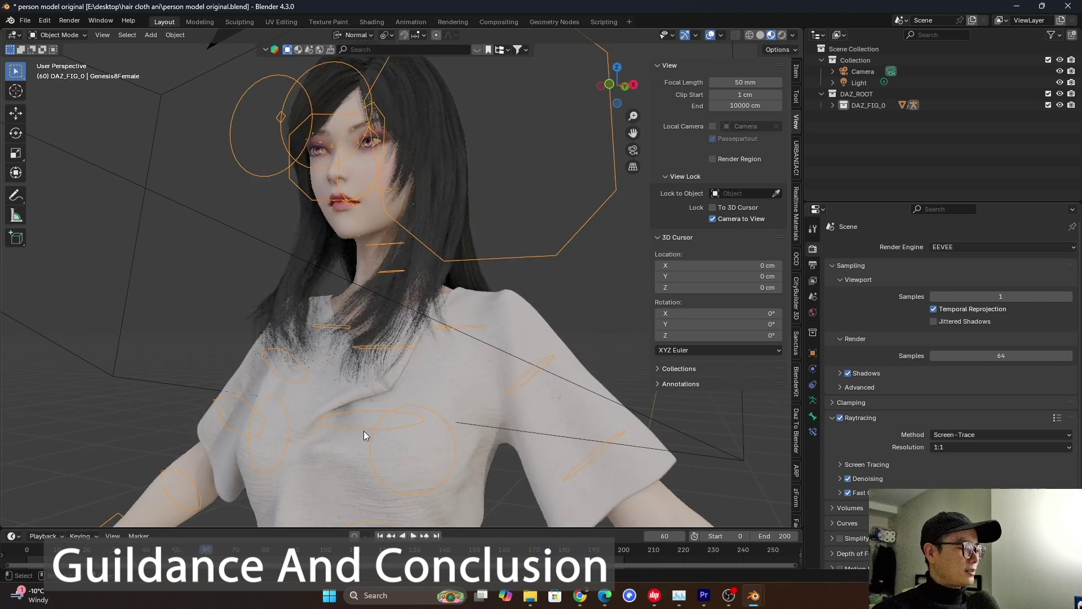
key(ctrl+Tab)
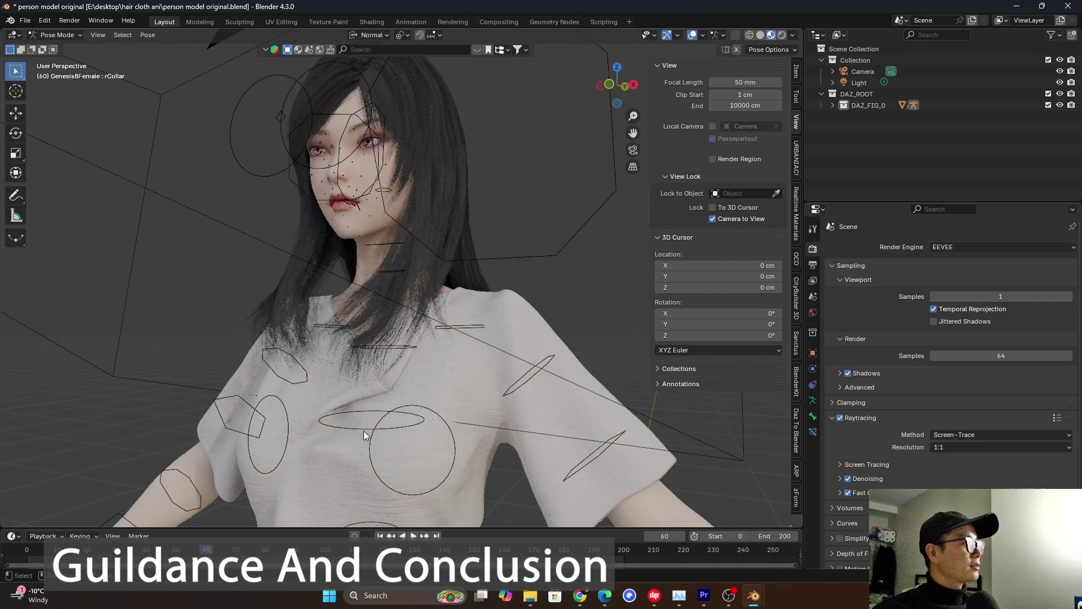
middle_drag(363, 431, 363, 413)
click(340, 427)
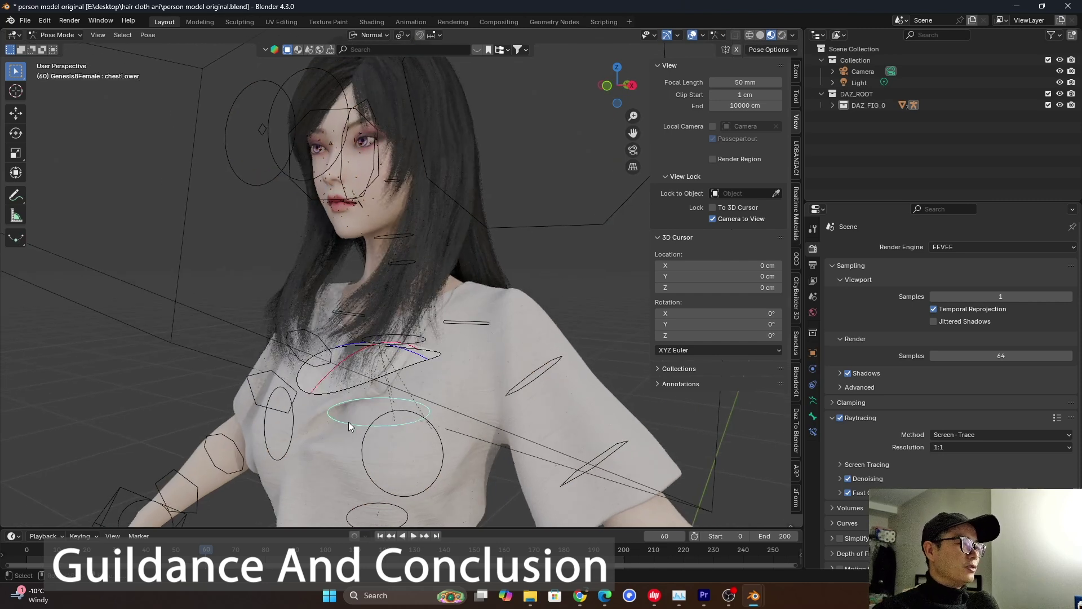
key(r)
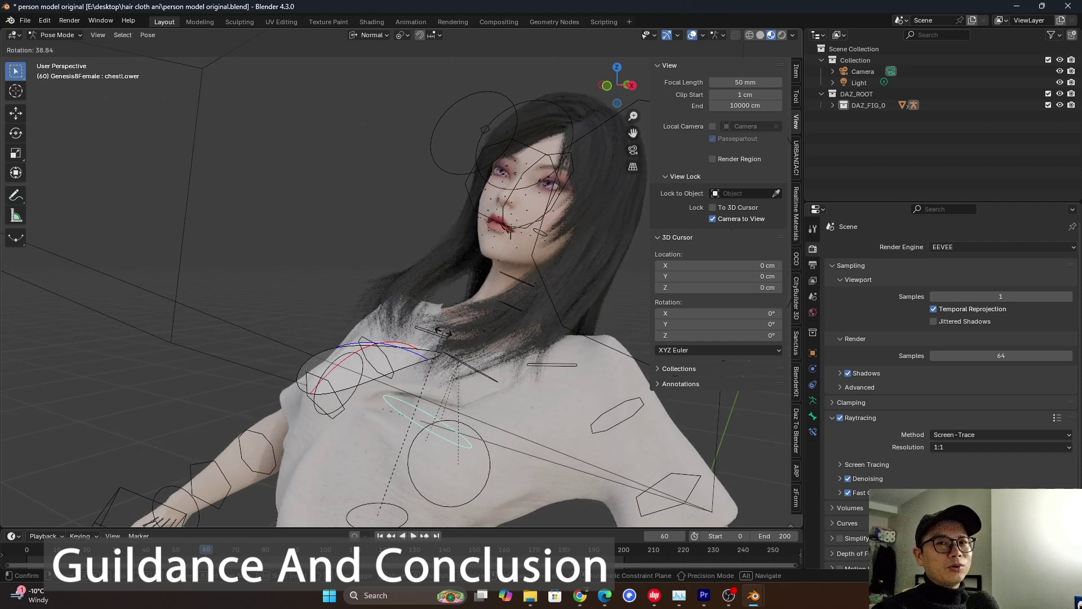
key(Escape)
middle_drag(430, 161, 477, 228)
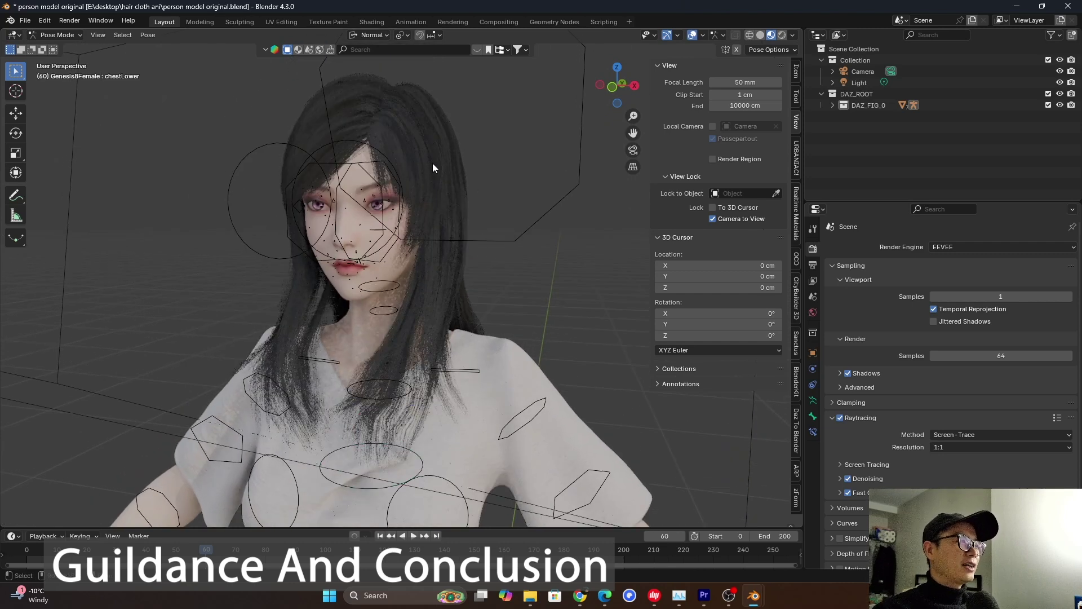
middle_drag(432, 168, 491, 189)
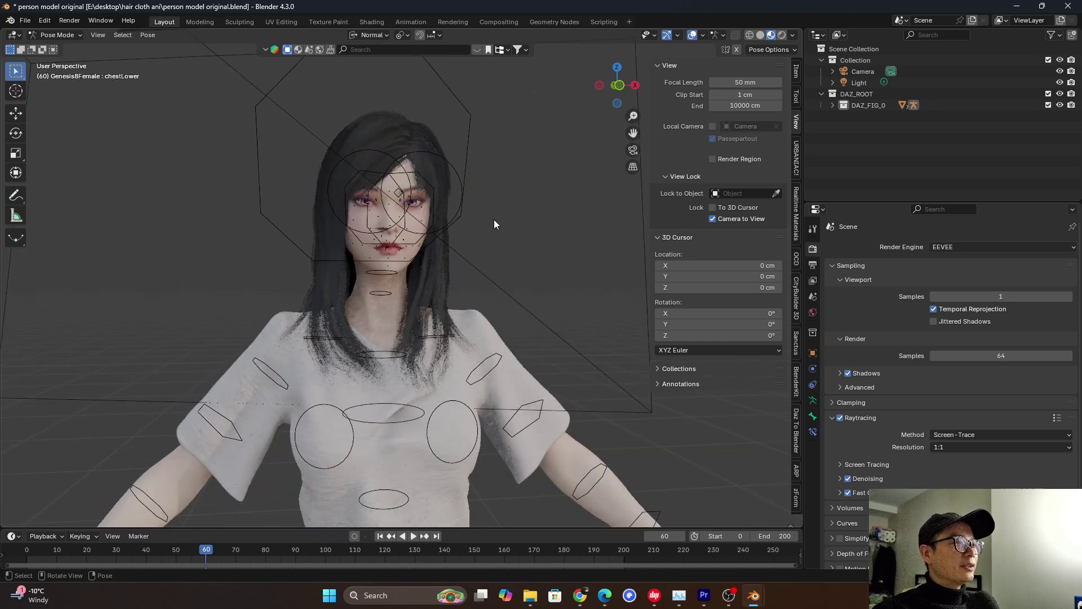
mouse_move(494, 224)
middle_down()
mouse_move(462, 193)
mouse_move(451, 201)
mouse_move(513, 205)
mouse_move(493, 215)
middle_up()
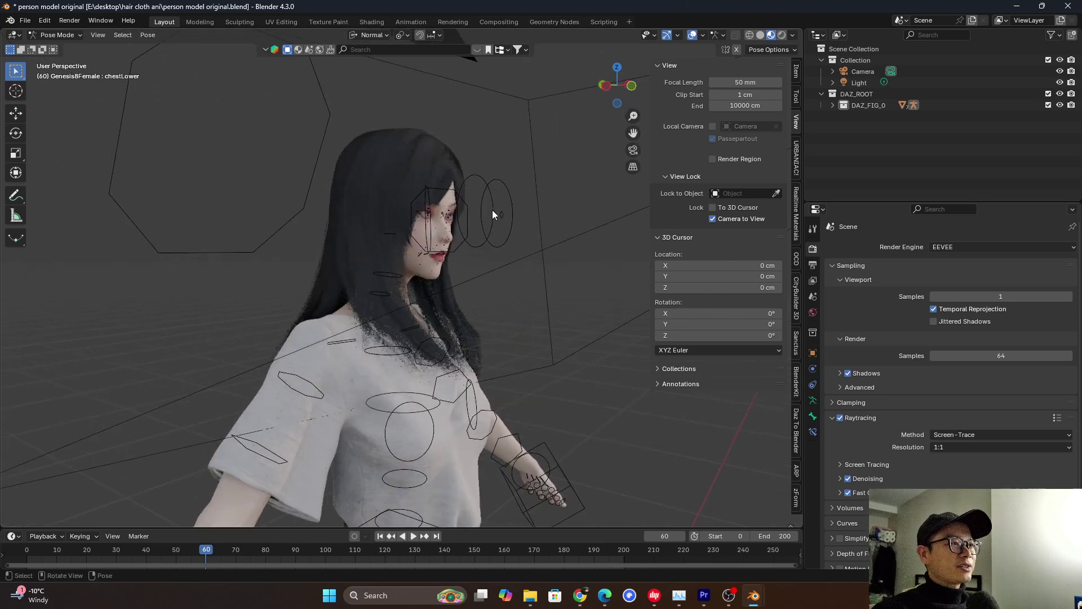
mouse_move(492, 209)
middle_down()
mouse_move(473, 194)
mouse_move(489, 204)
middle_up()
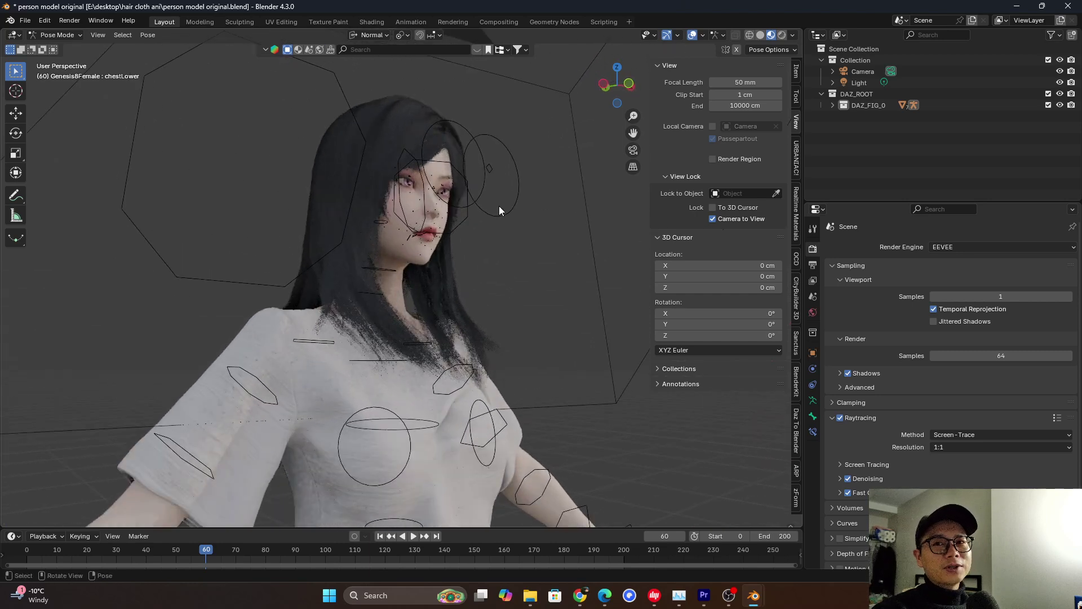